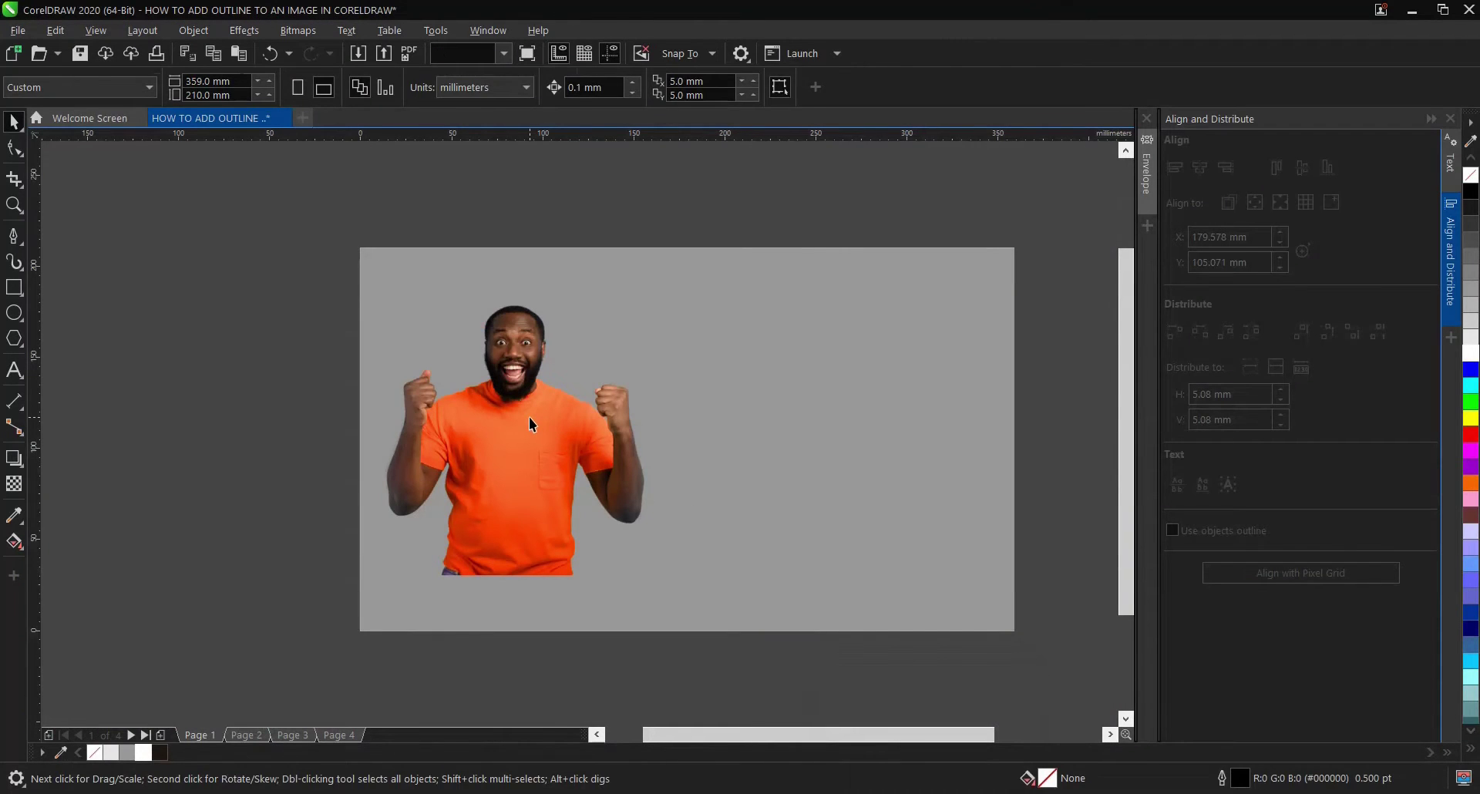
Step: Select the man's photo and collapse the Align and Distribute docker to widen the canvas
left_click(529, 418)
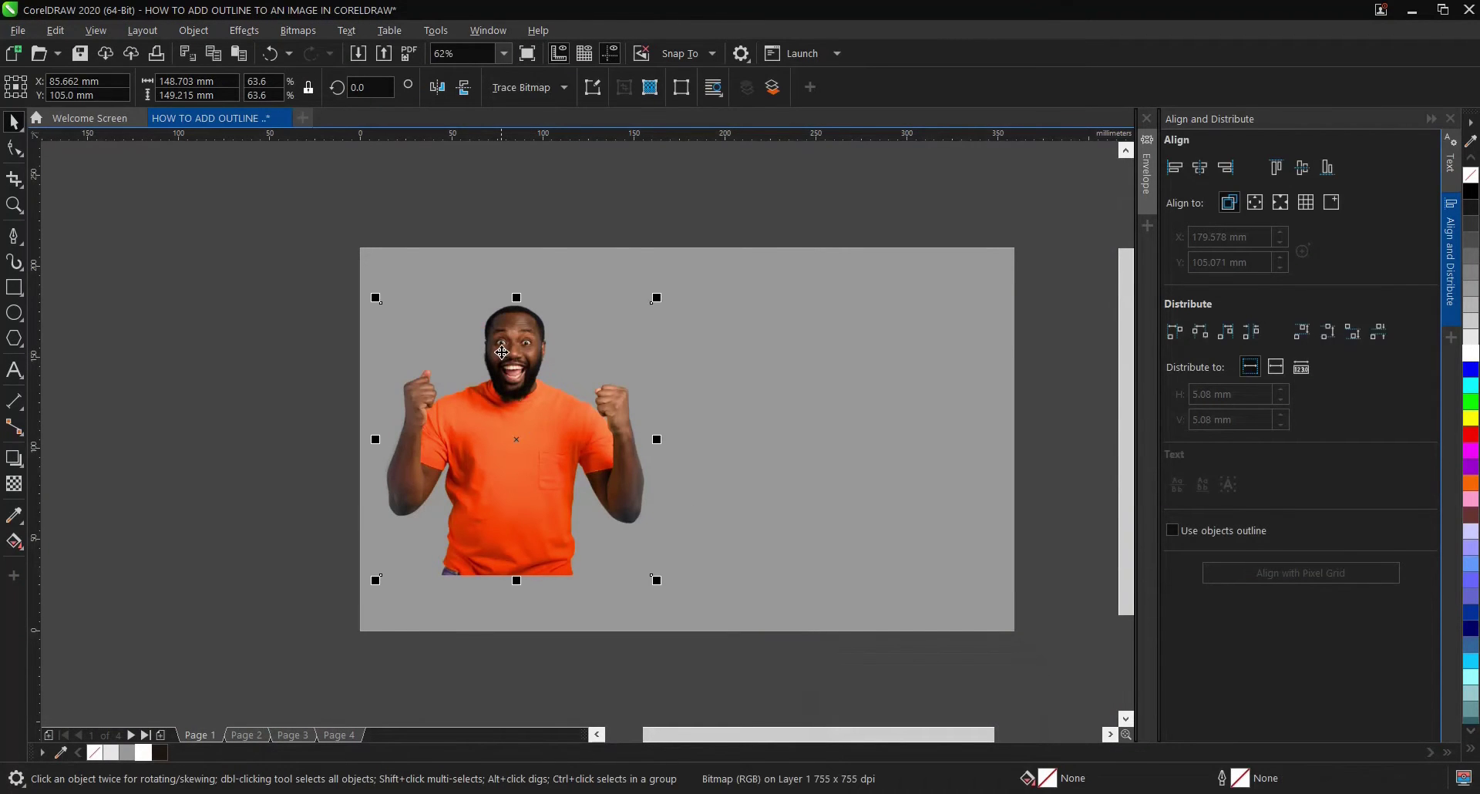
scroll(505, 343, "up", 4)
scroll(509, 337, "down", 2)
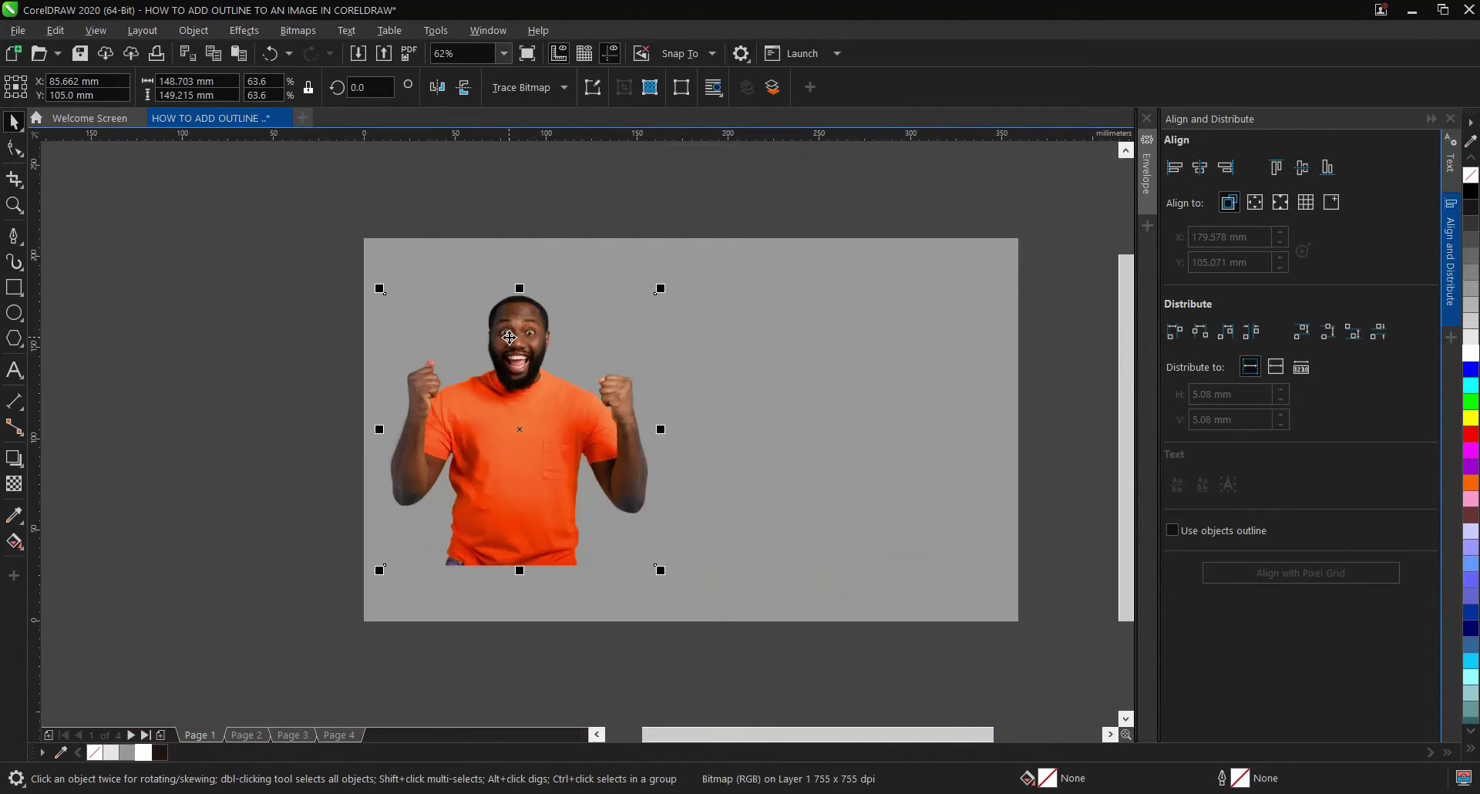
scroll(510, 337, "up", 1)
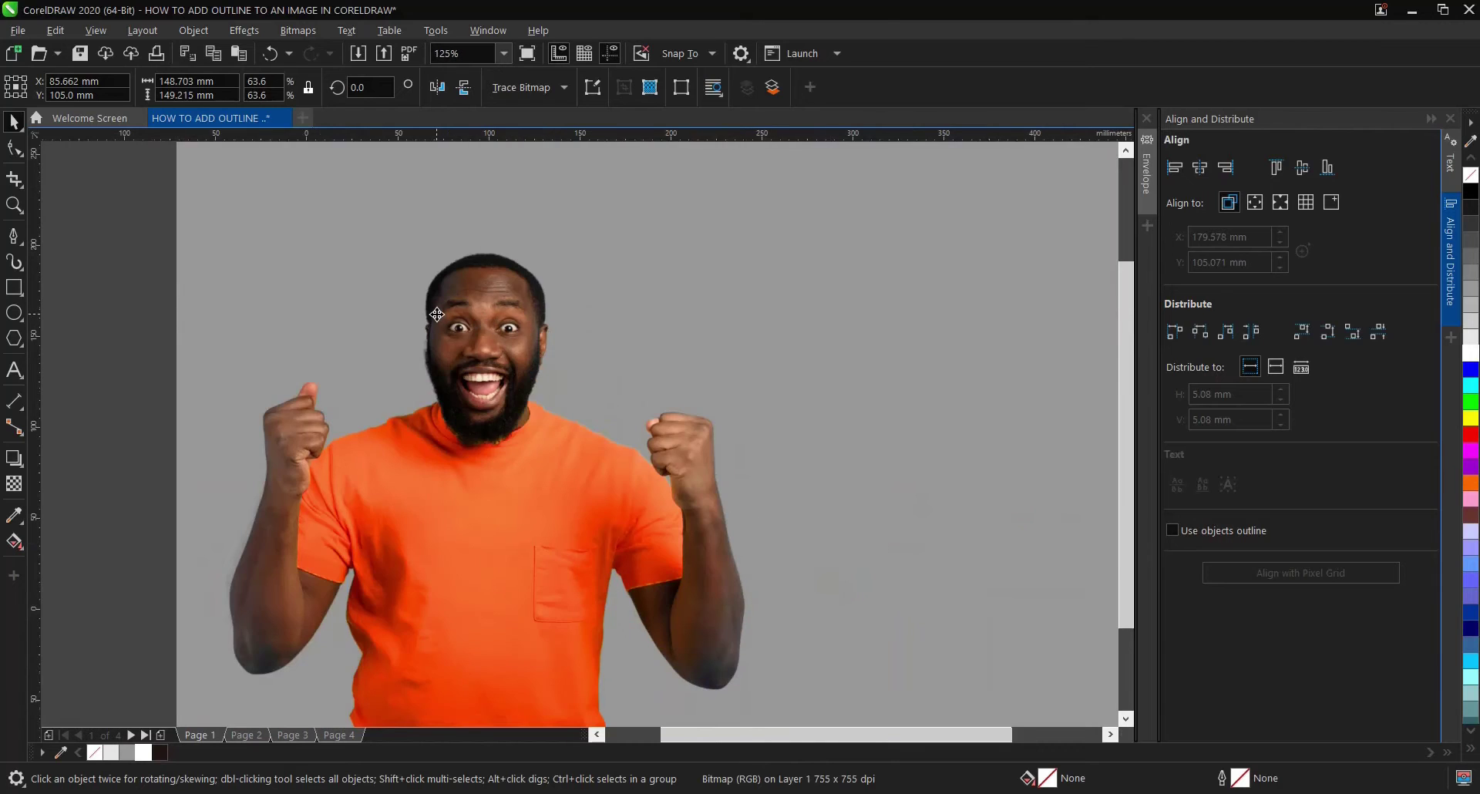
scroll(446, 318, "down", 1)
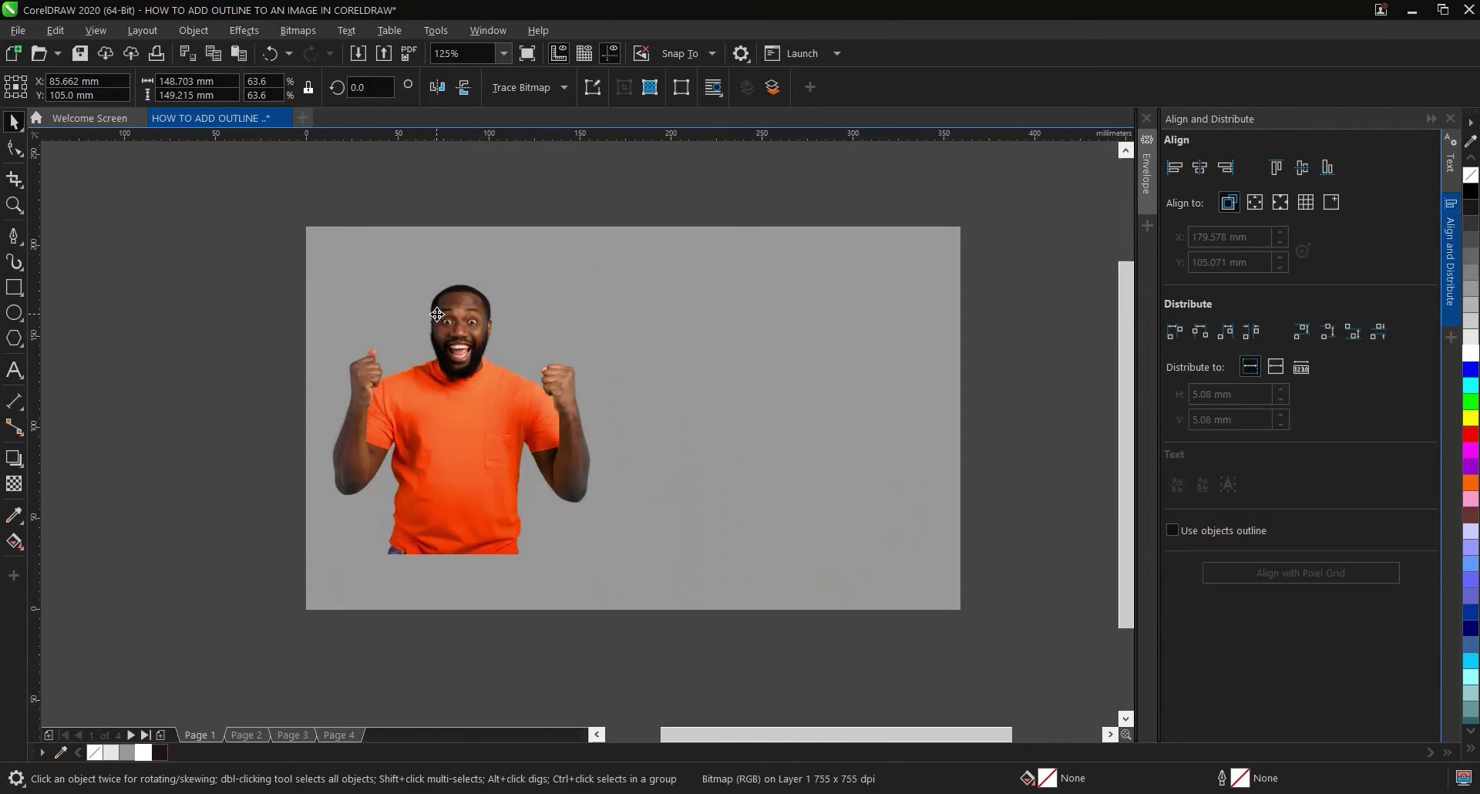
left_click(1432, 118)
scroll(756, 411, "up", 1)
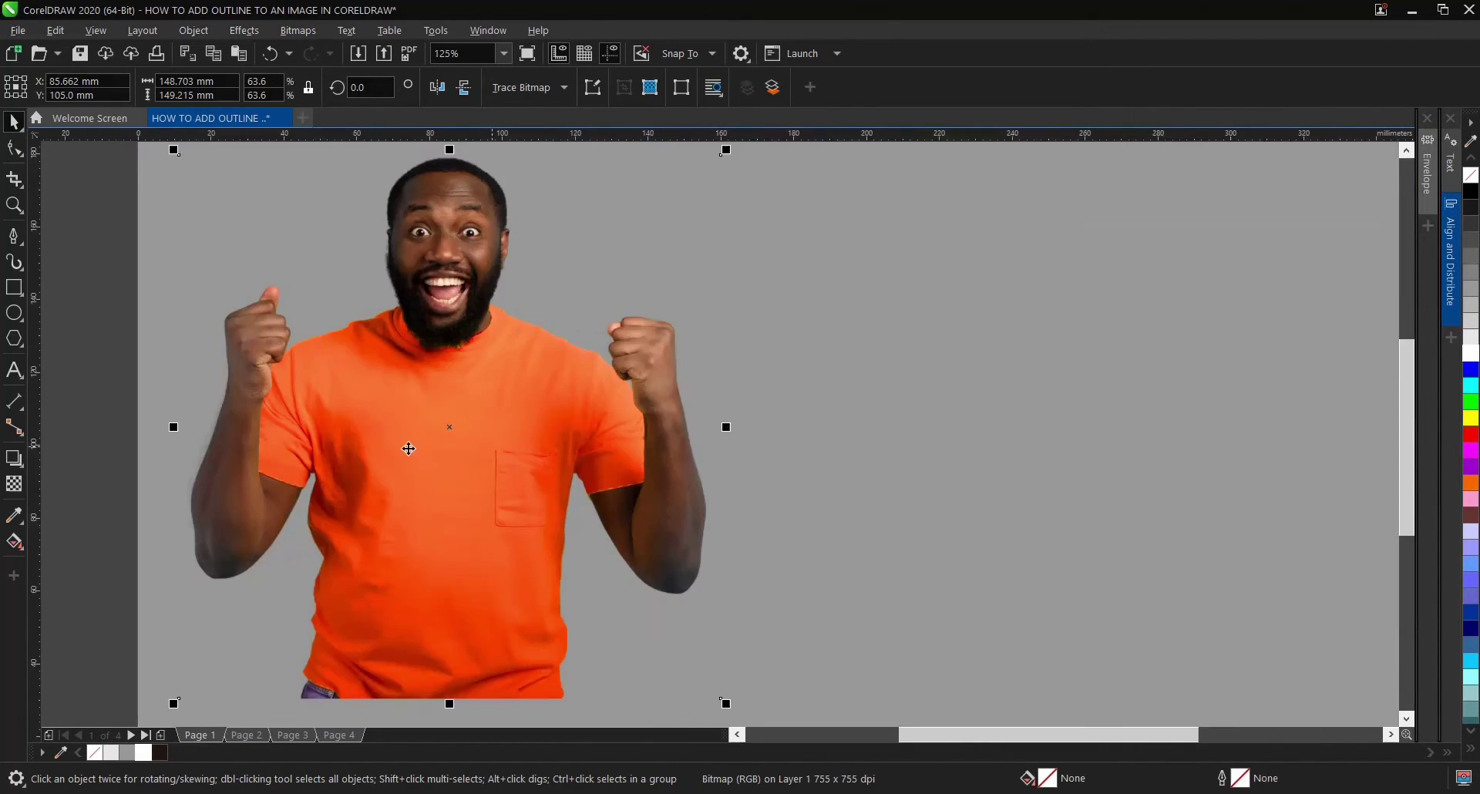
scroll(380, 390, "down", 1)
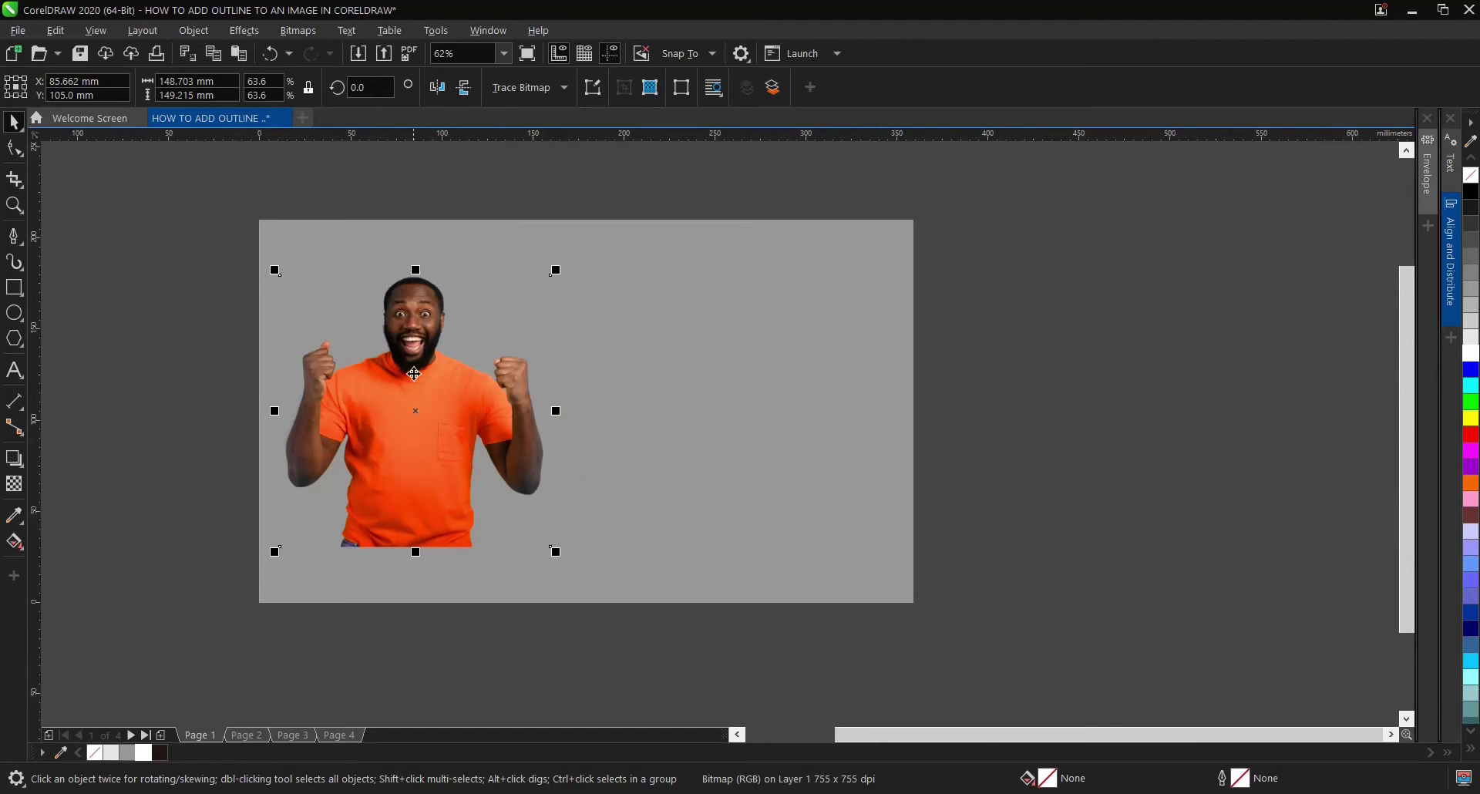
scroll(426, 290, "up", 1)
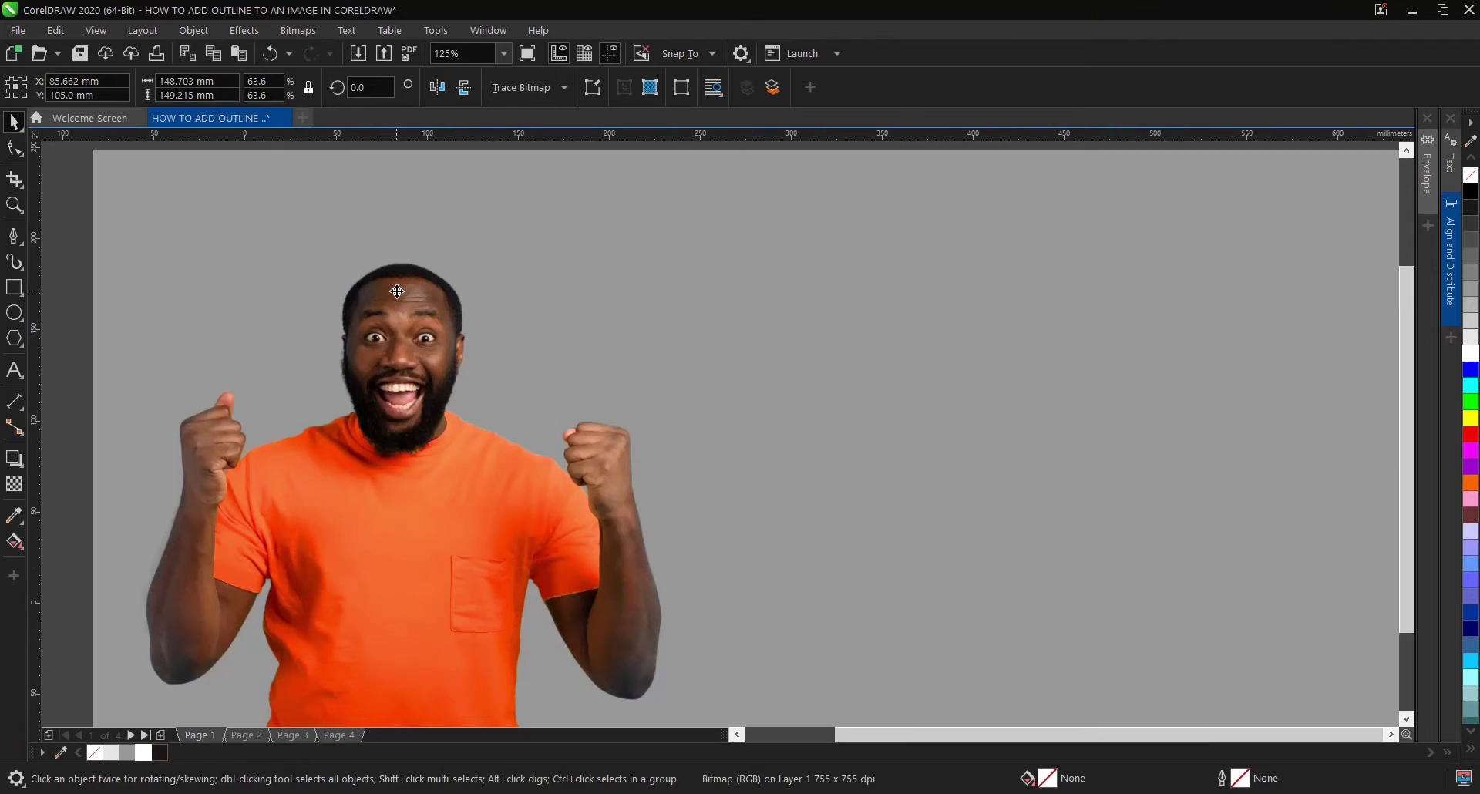
scroll(398, 293, "down", 1)
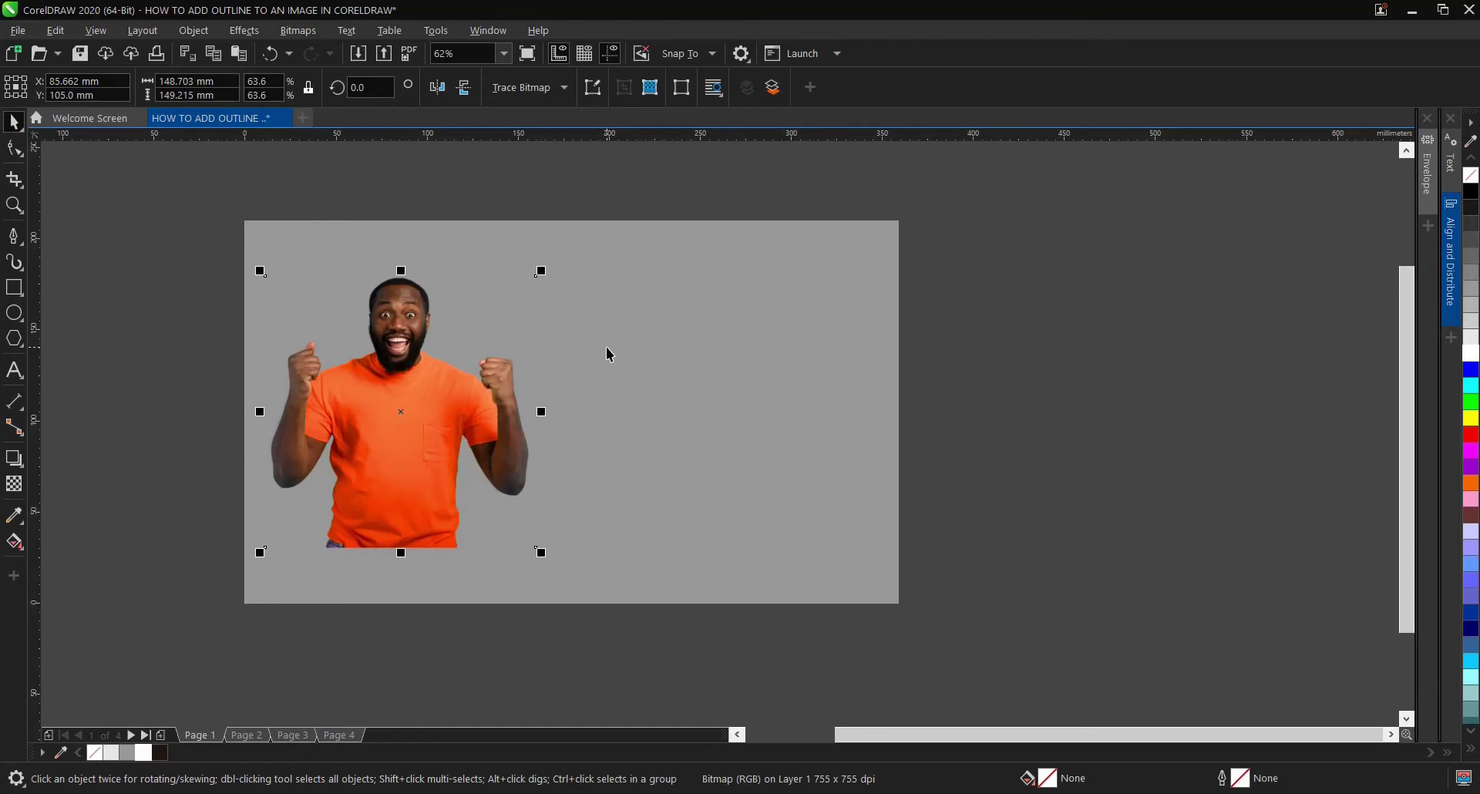
scroll(401, 416, "up", 1)
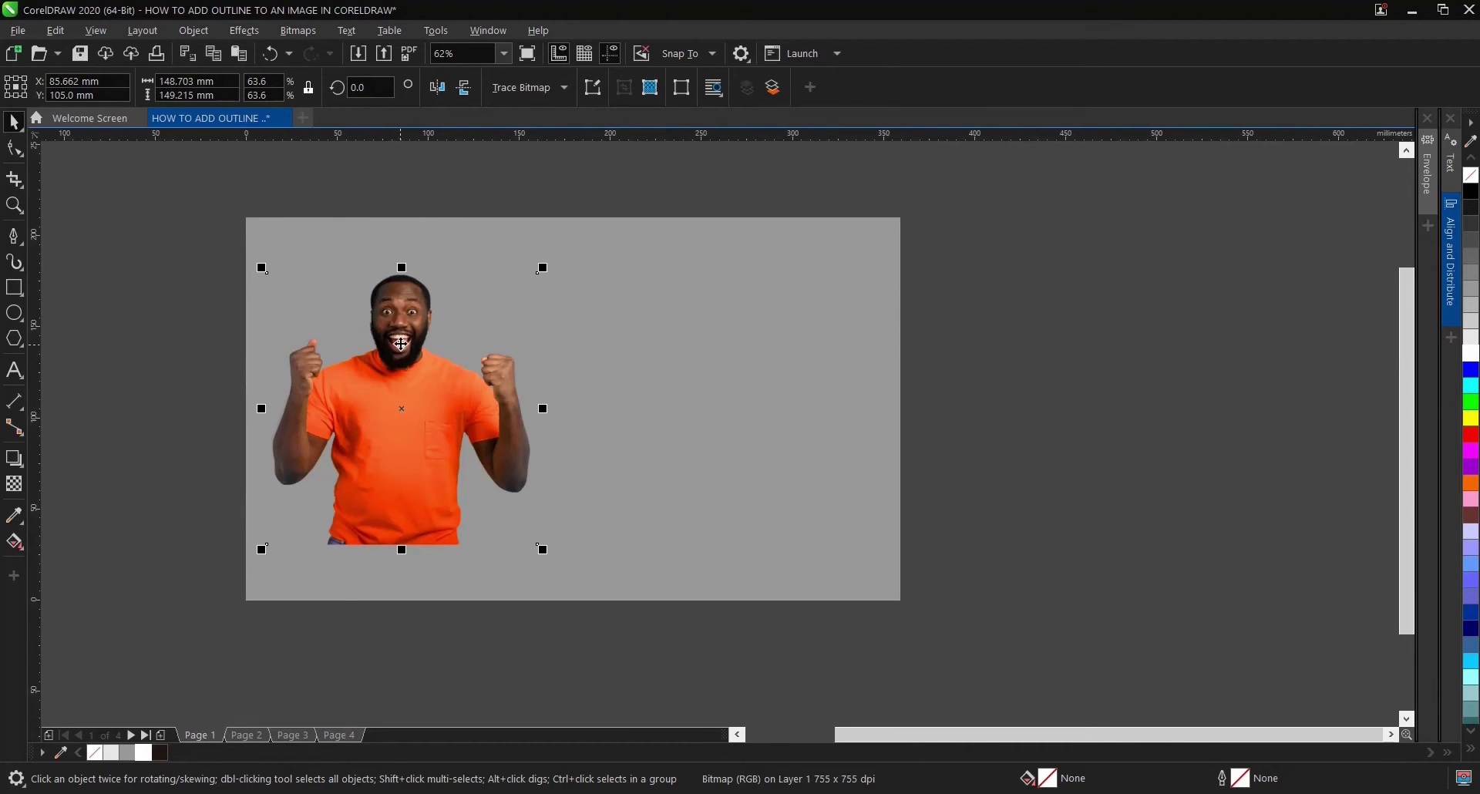
Step: Move the photo onto the page's left half at X 96.493 mm
left_click_drag(399, 324, 204, 321)
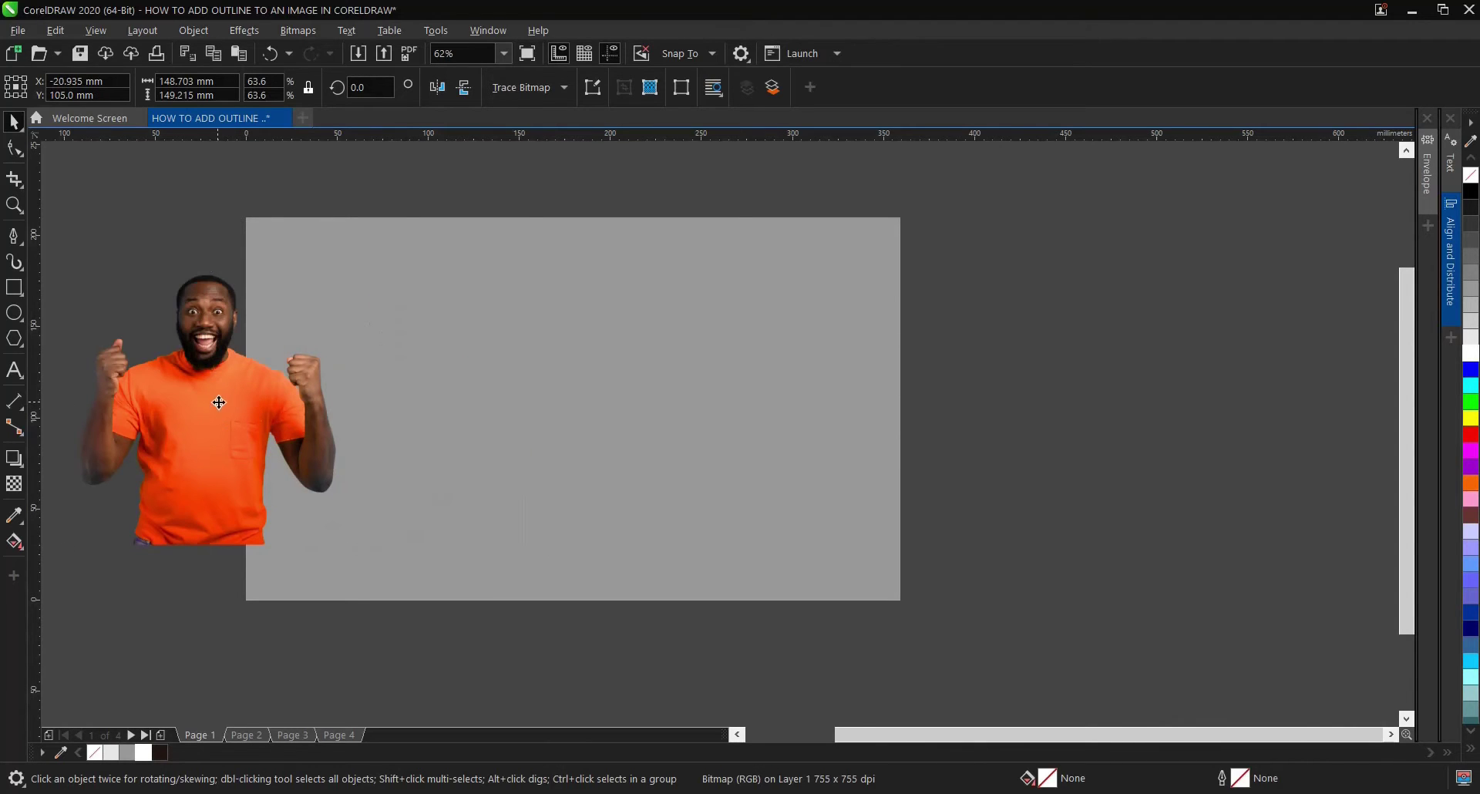
left_click_drag(219, 403, 434, 400)
scroll(426, 392, "up", 2)
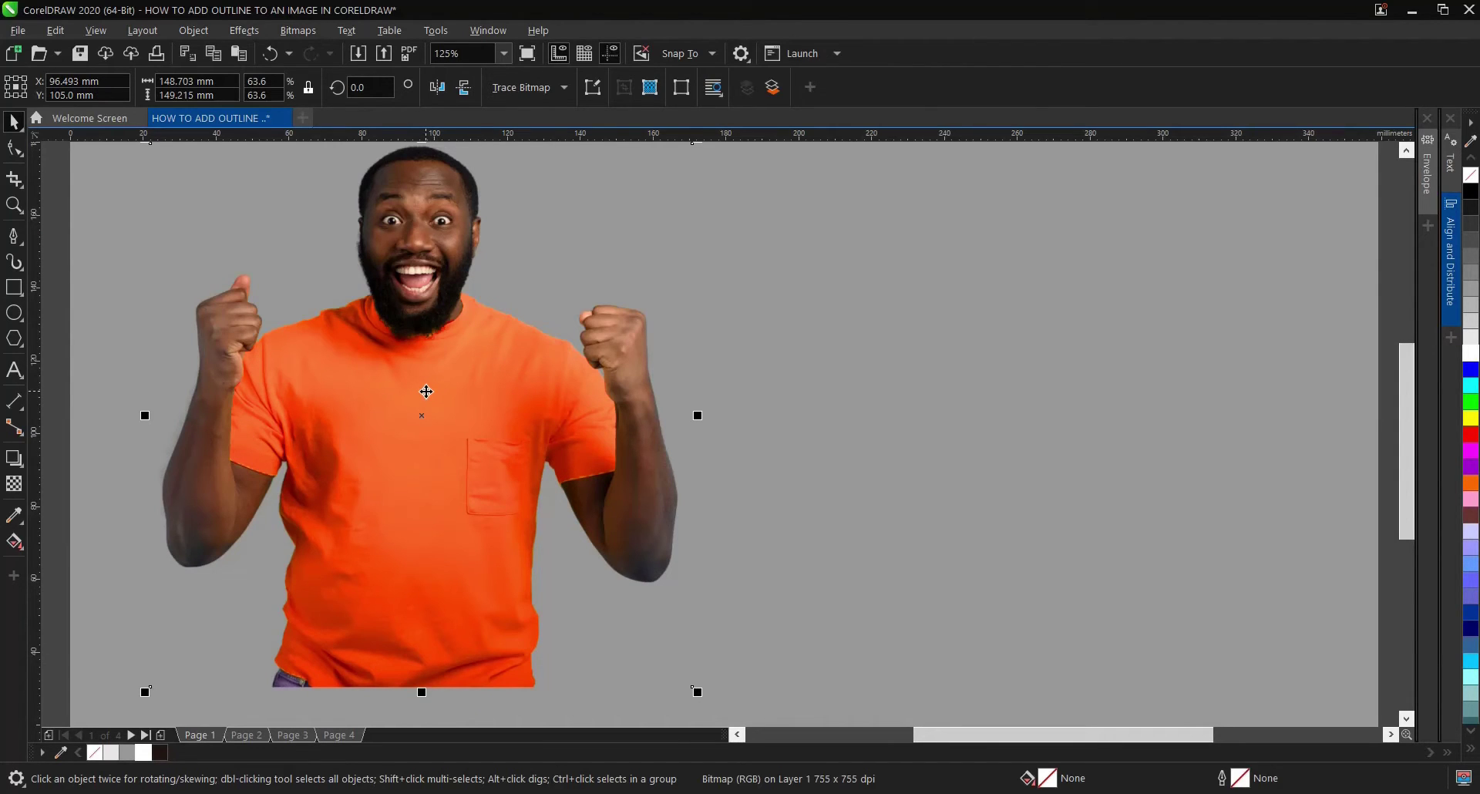
scroll(392, 344, "down", 2)
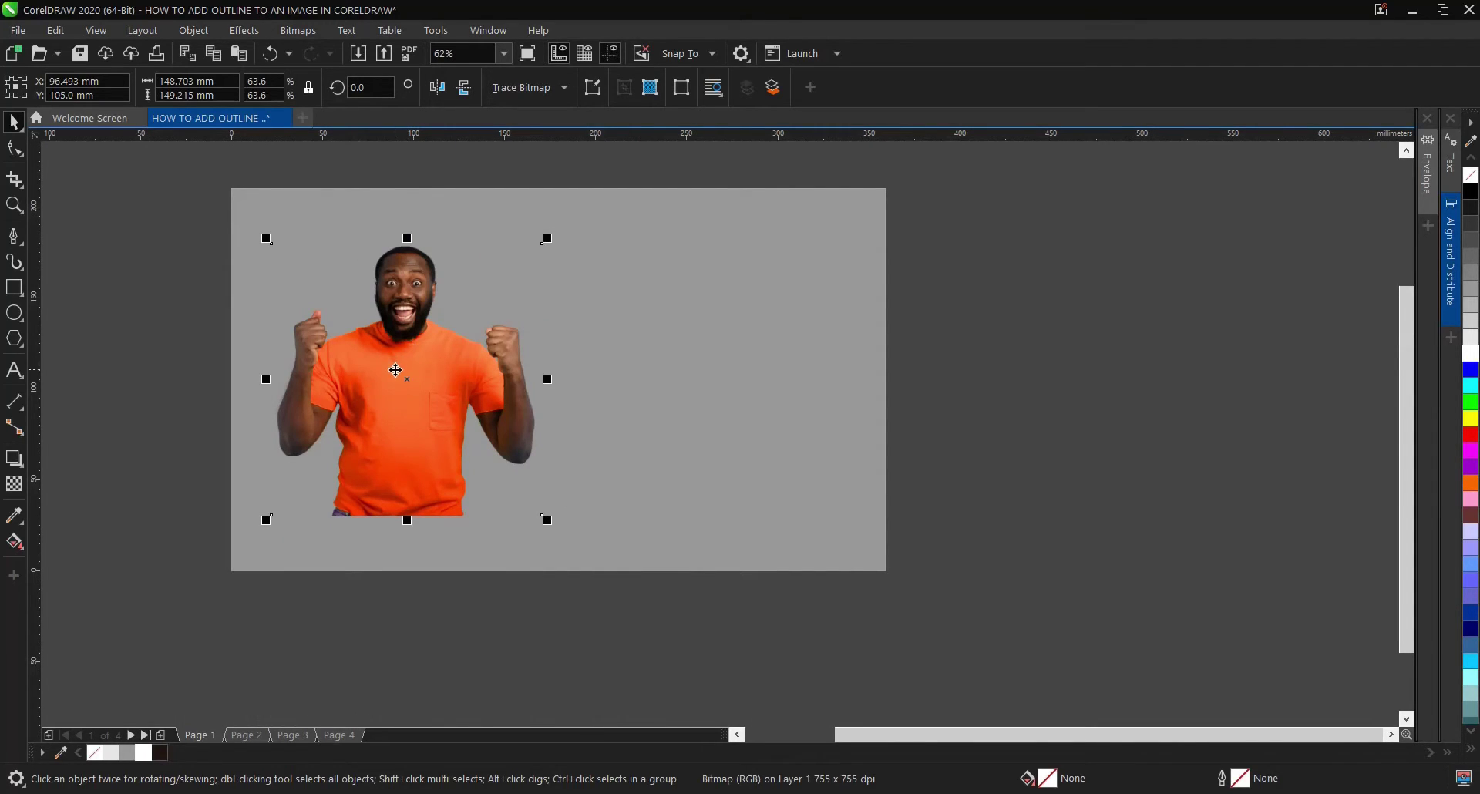
scroll(403, 361, "up", 2)
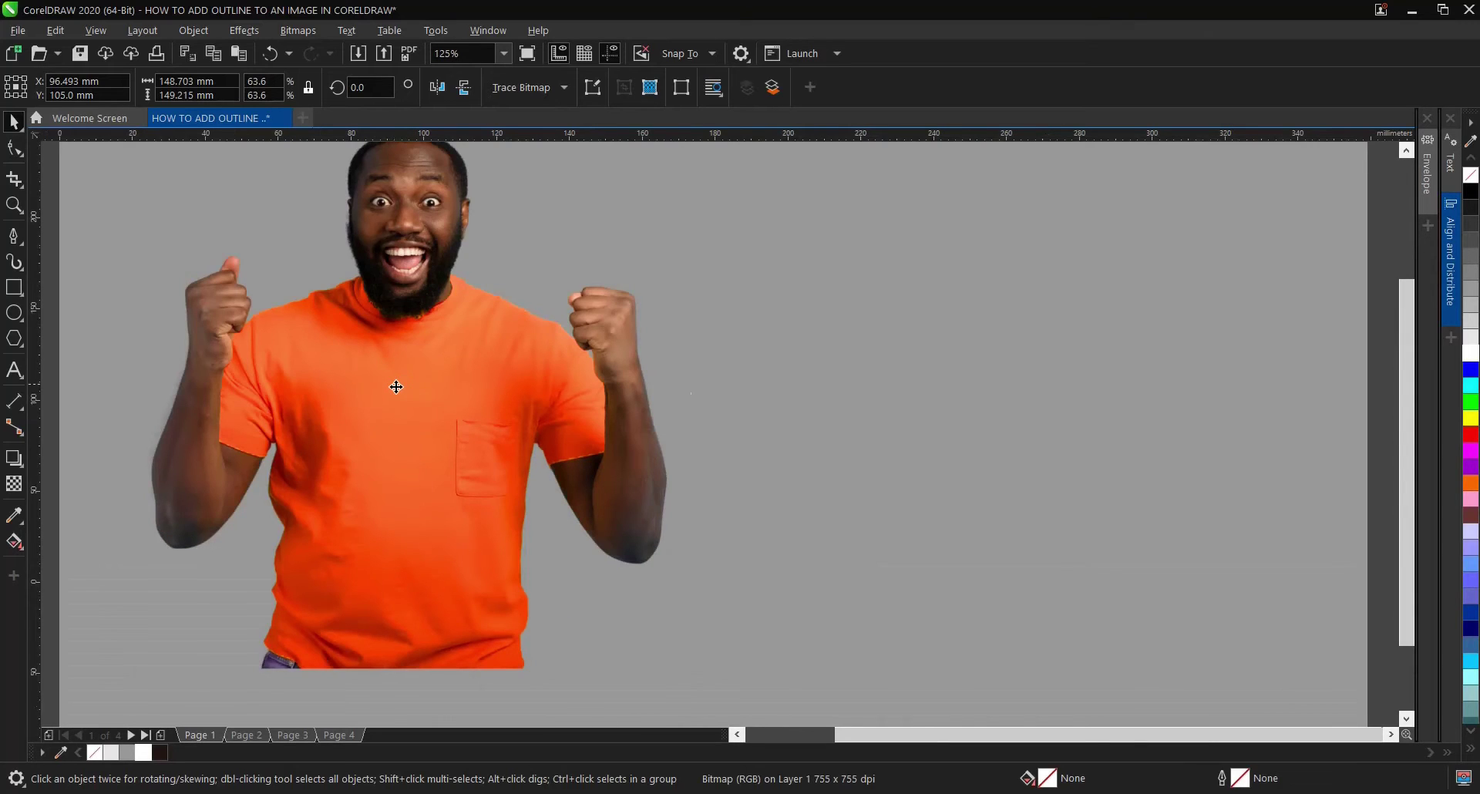
scroll(399, 378, "down", 2)
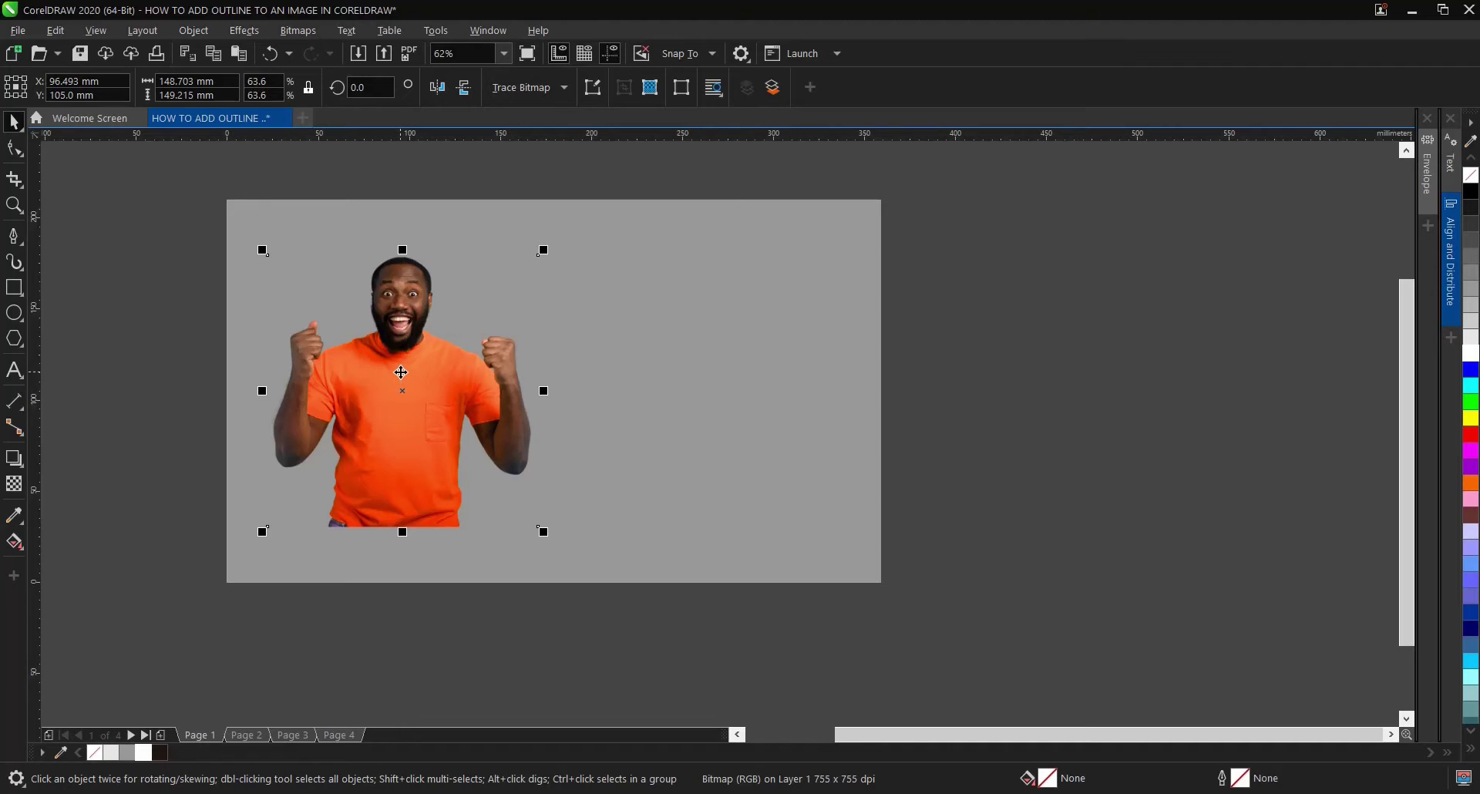
Step: Drop a duplicate of the photo at X 185.816 mm, then reselect the left photo
left_click_drag(401, 372, 700, 385)
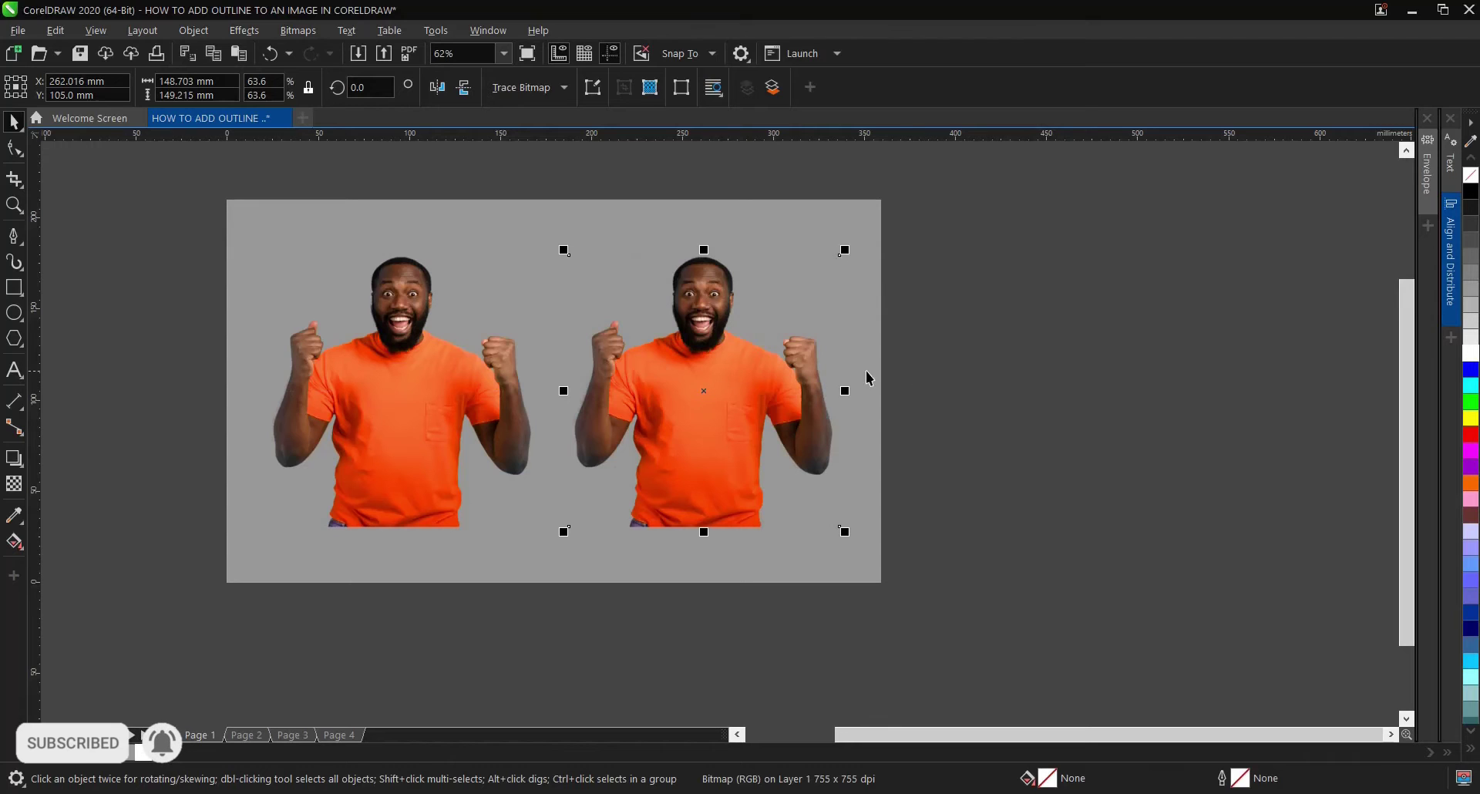
left_click(428, 359)
left_click(973, 316)
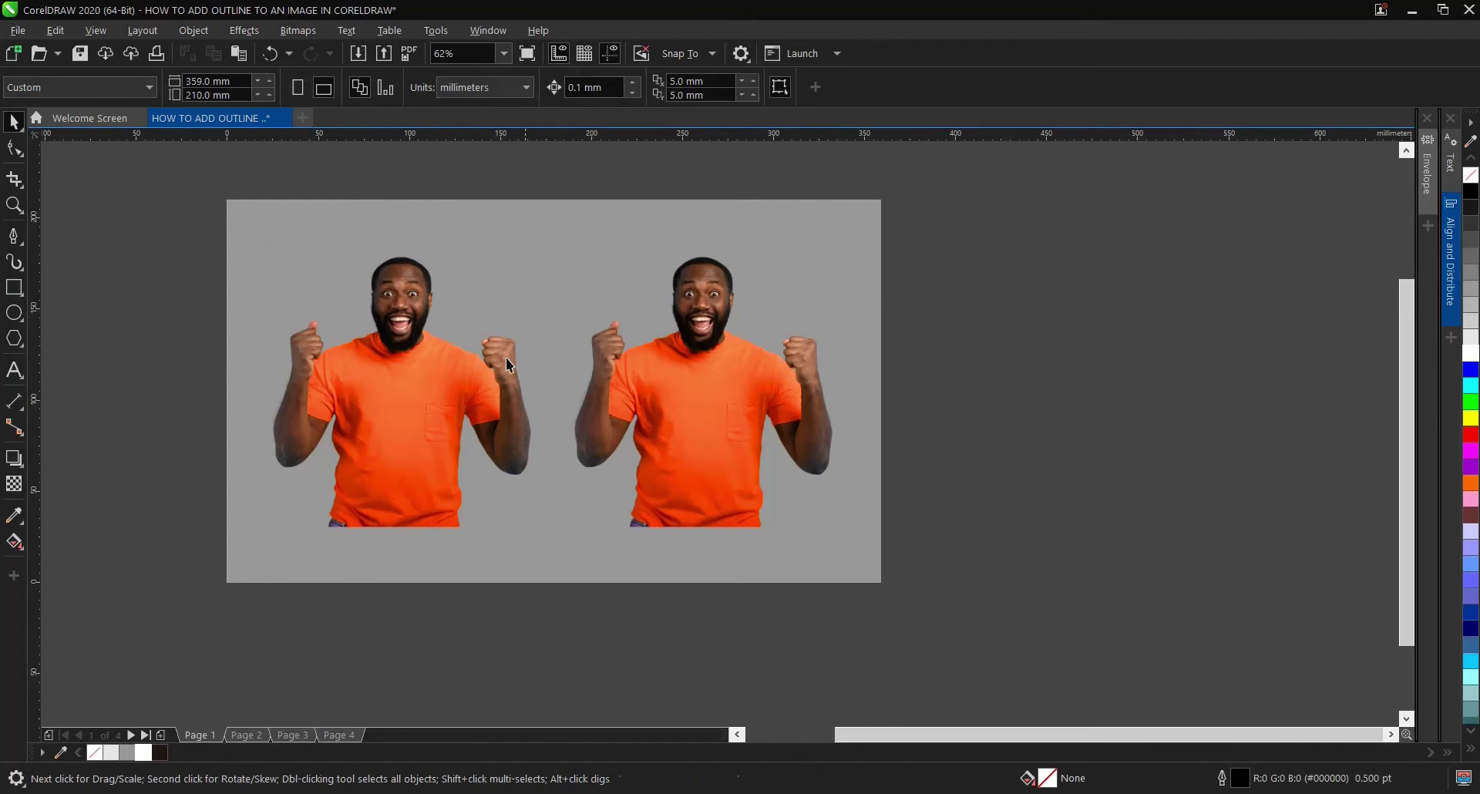
left_click(422, 358)
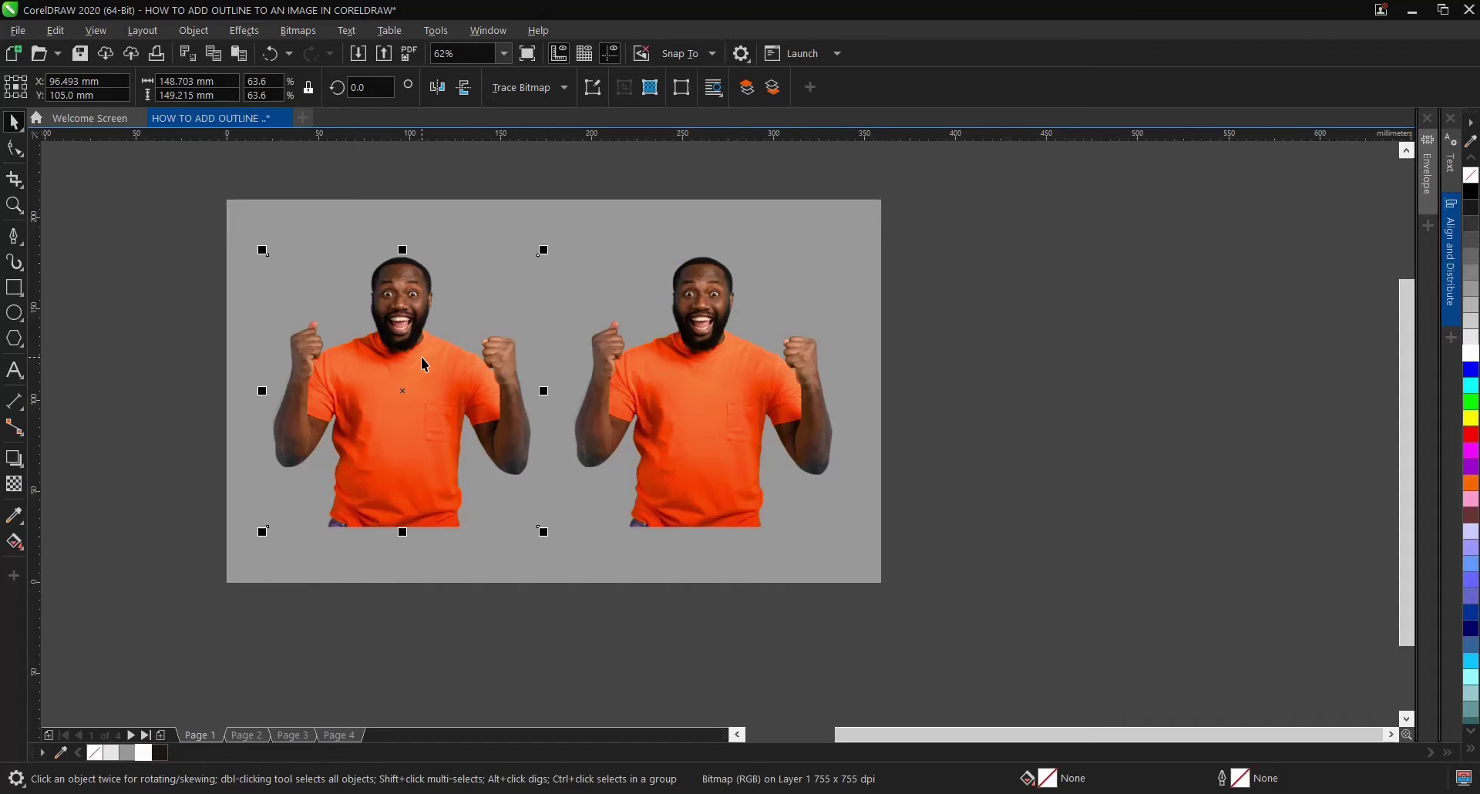
left_click(497, 238)
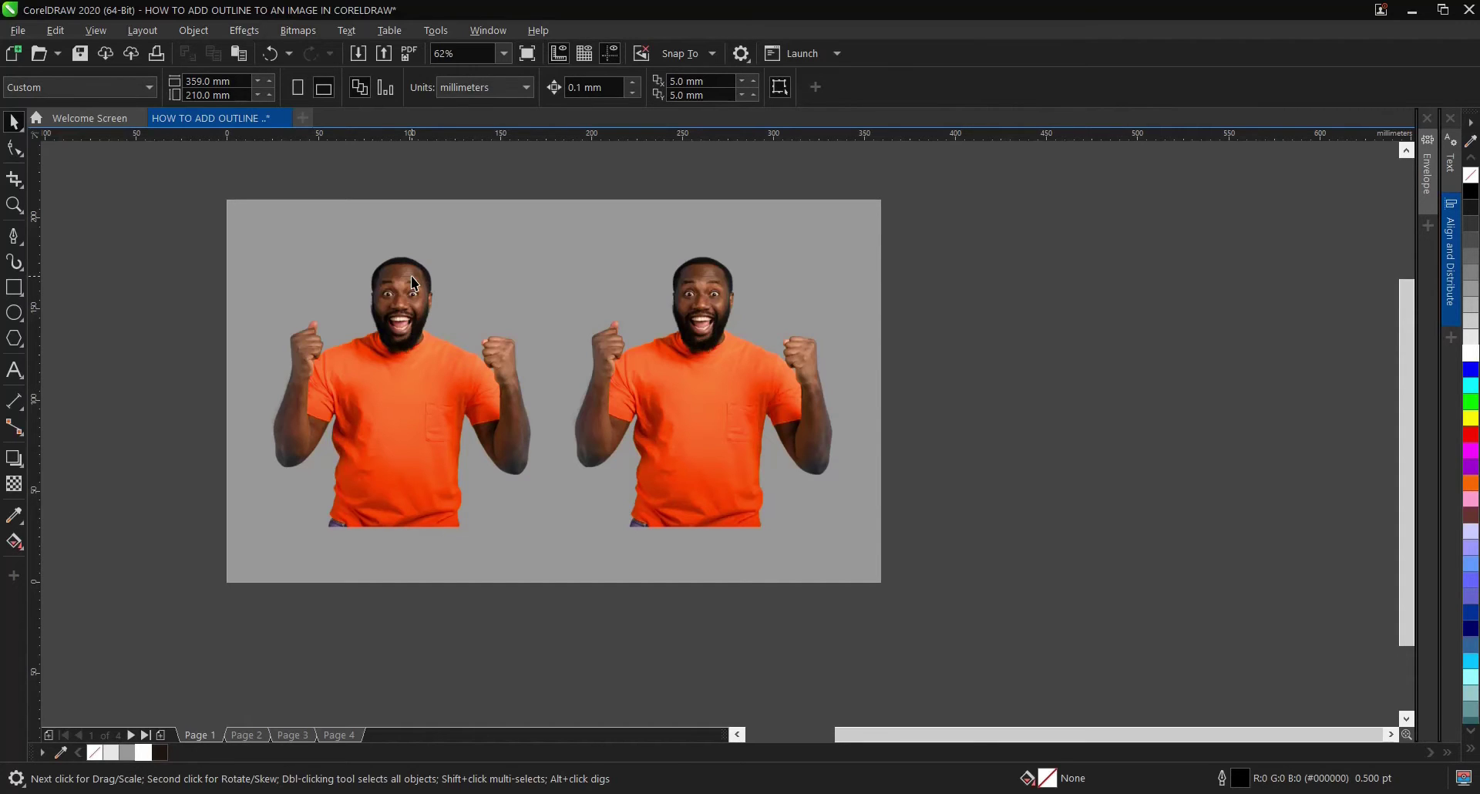
left_click(414, 284)
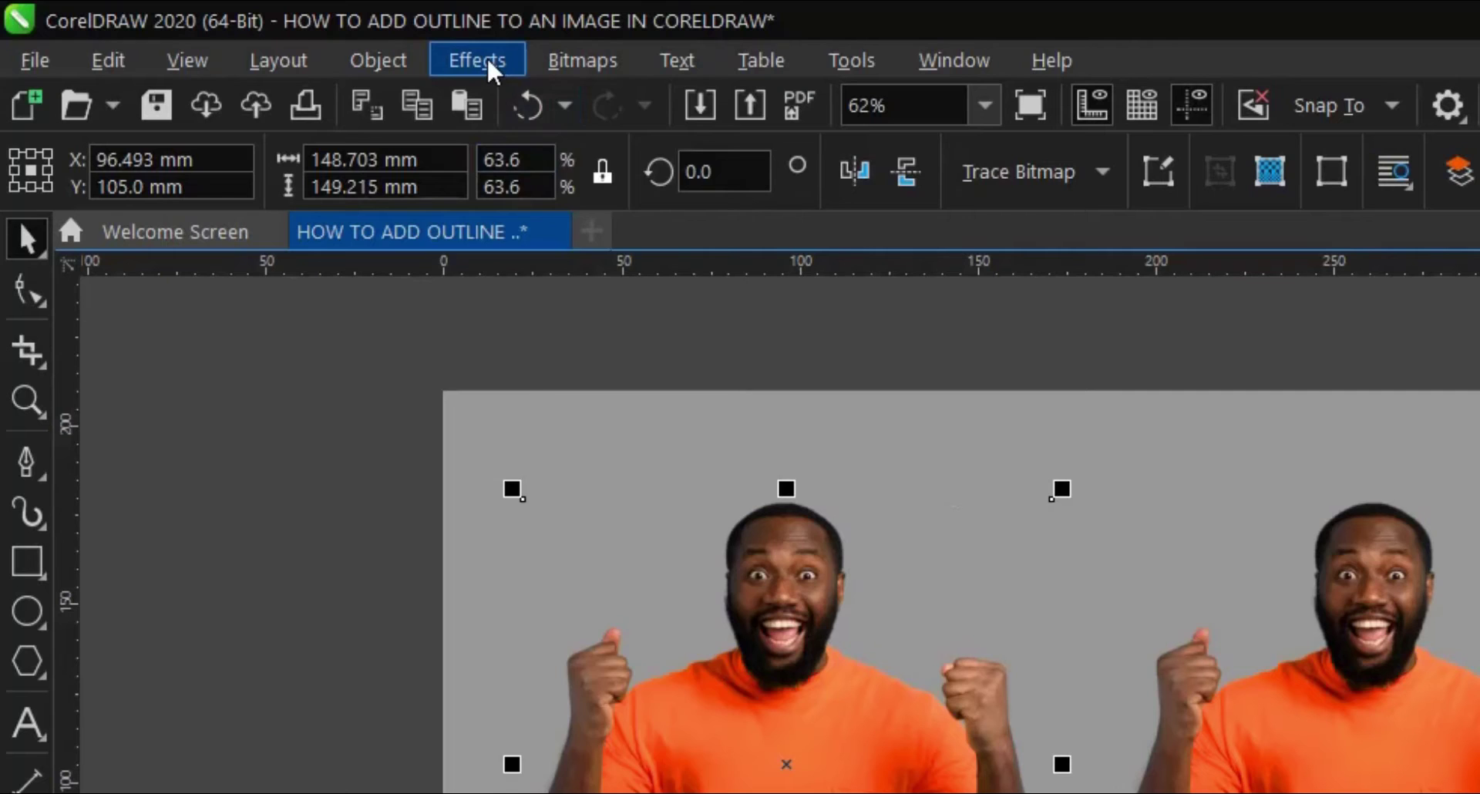
Step: Set brightness, contrast and intensity of the left photo to -100 via Ctrl+B
left_click(487, 62)
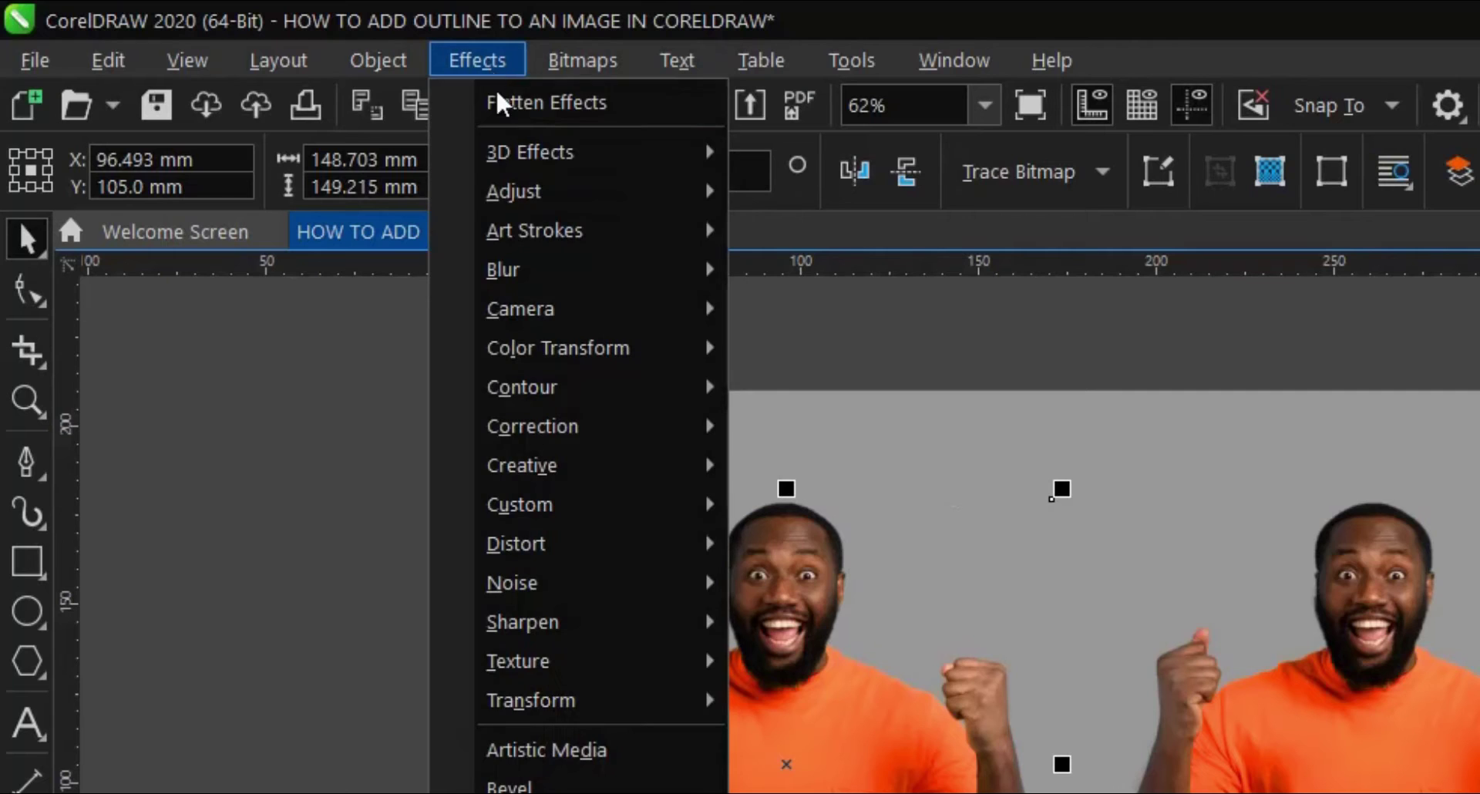
mouse_move(517, 185)
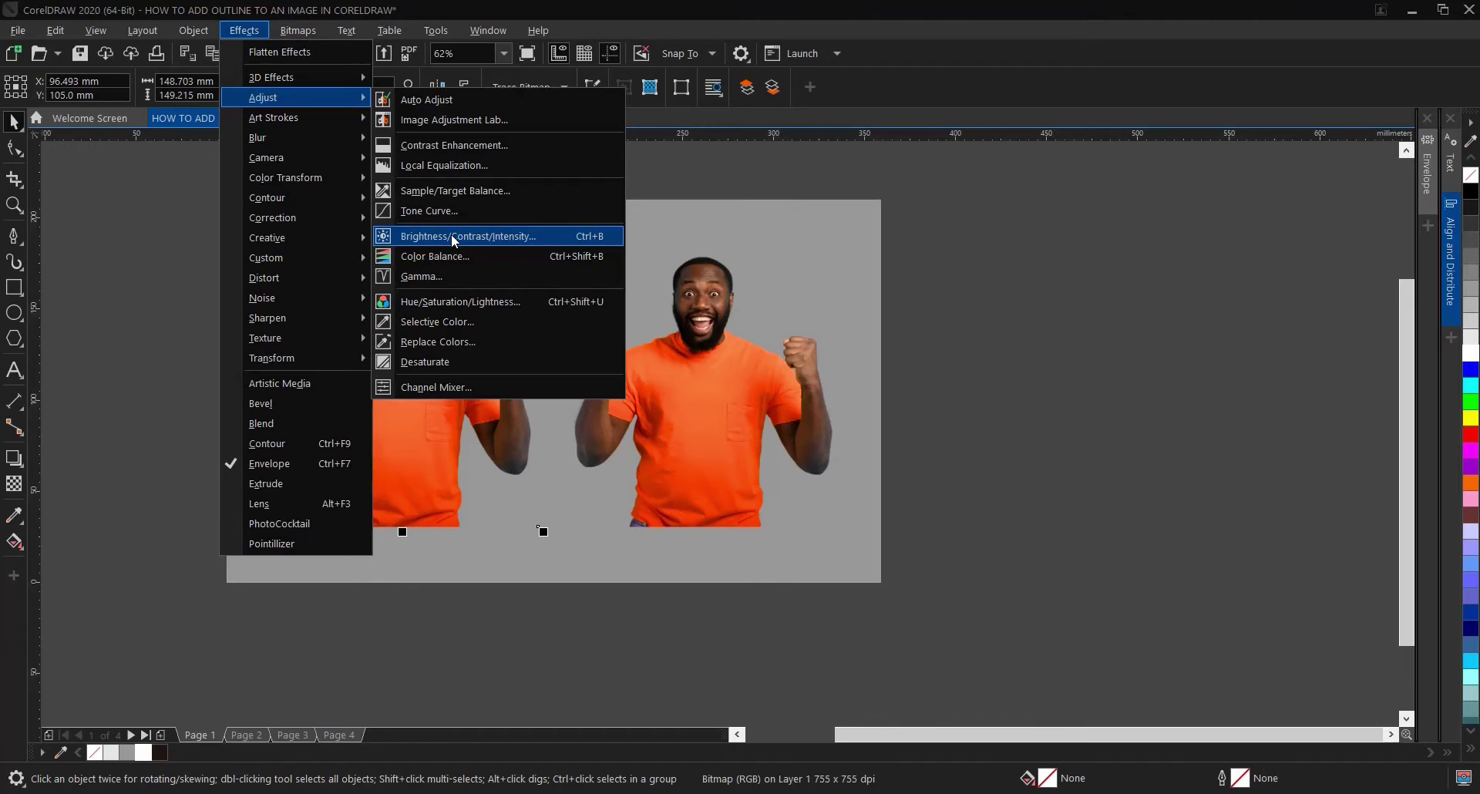
left_click(451, 236)
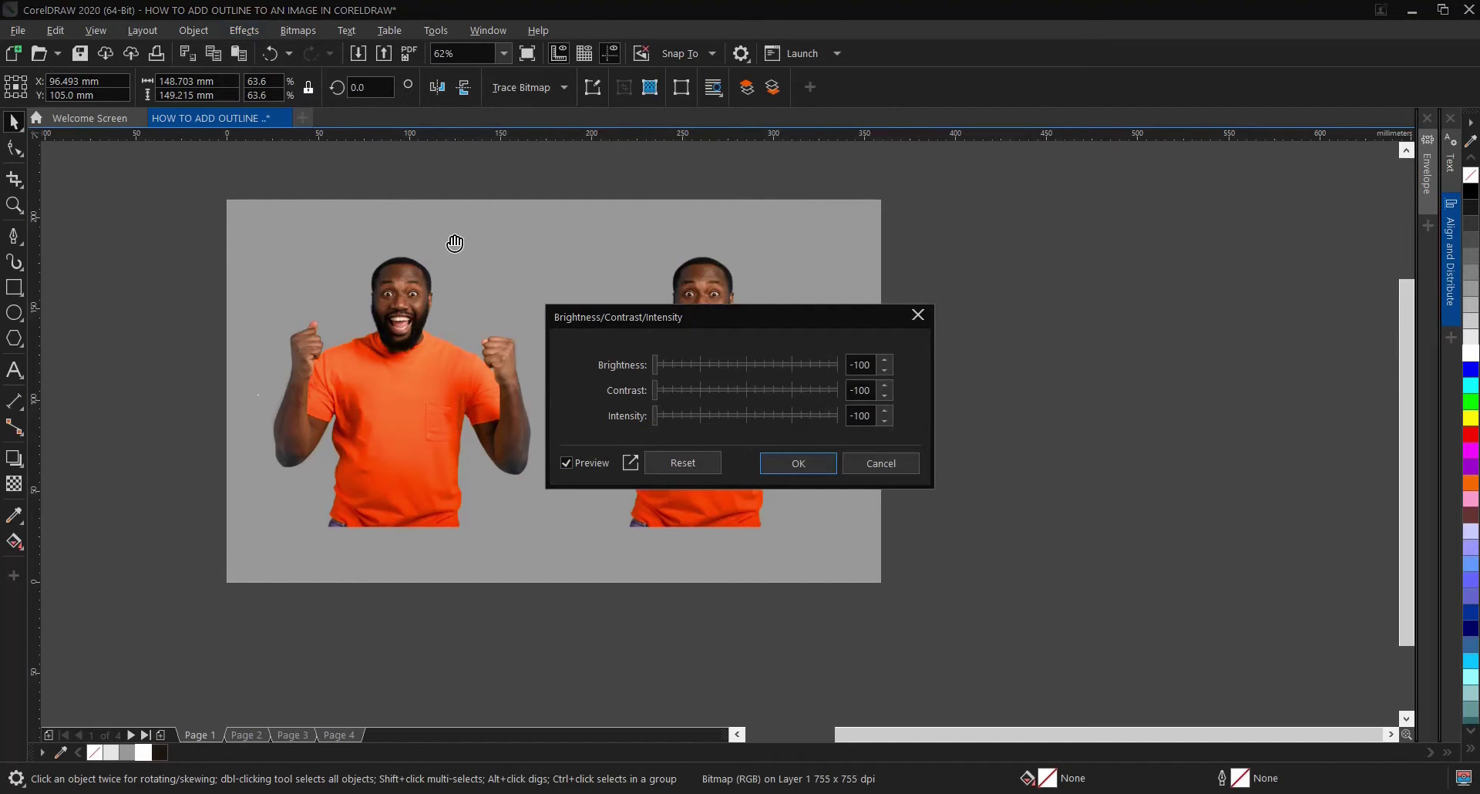
left_click(894, 464)
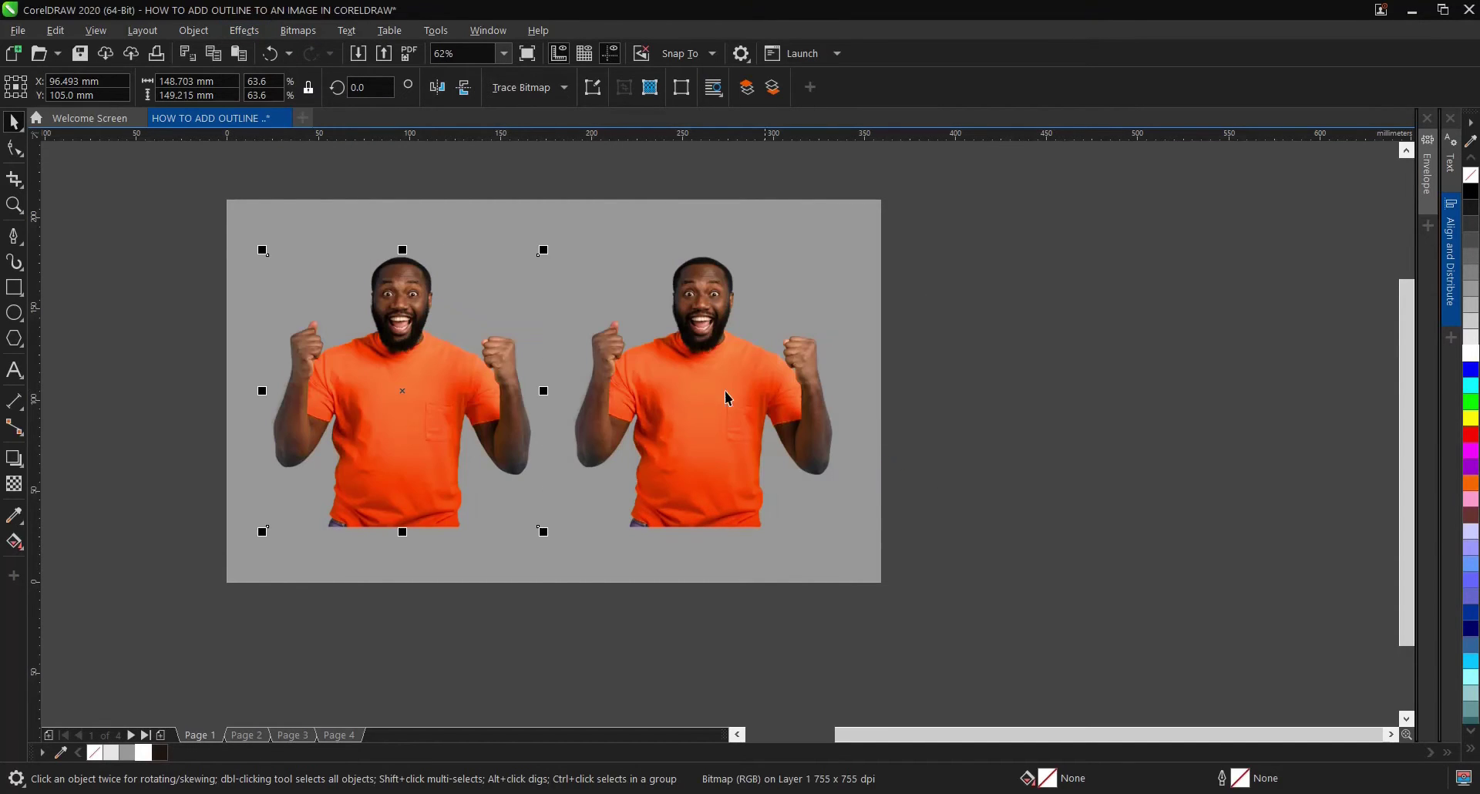
key("ctrl+b")
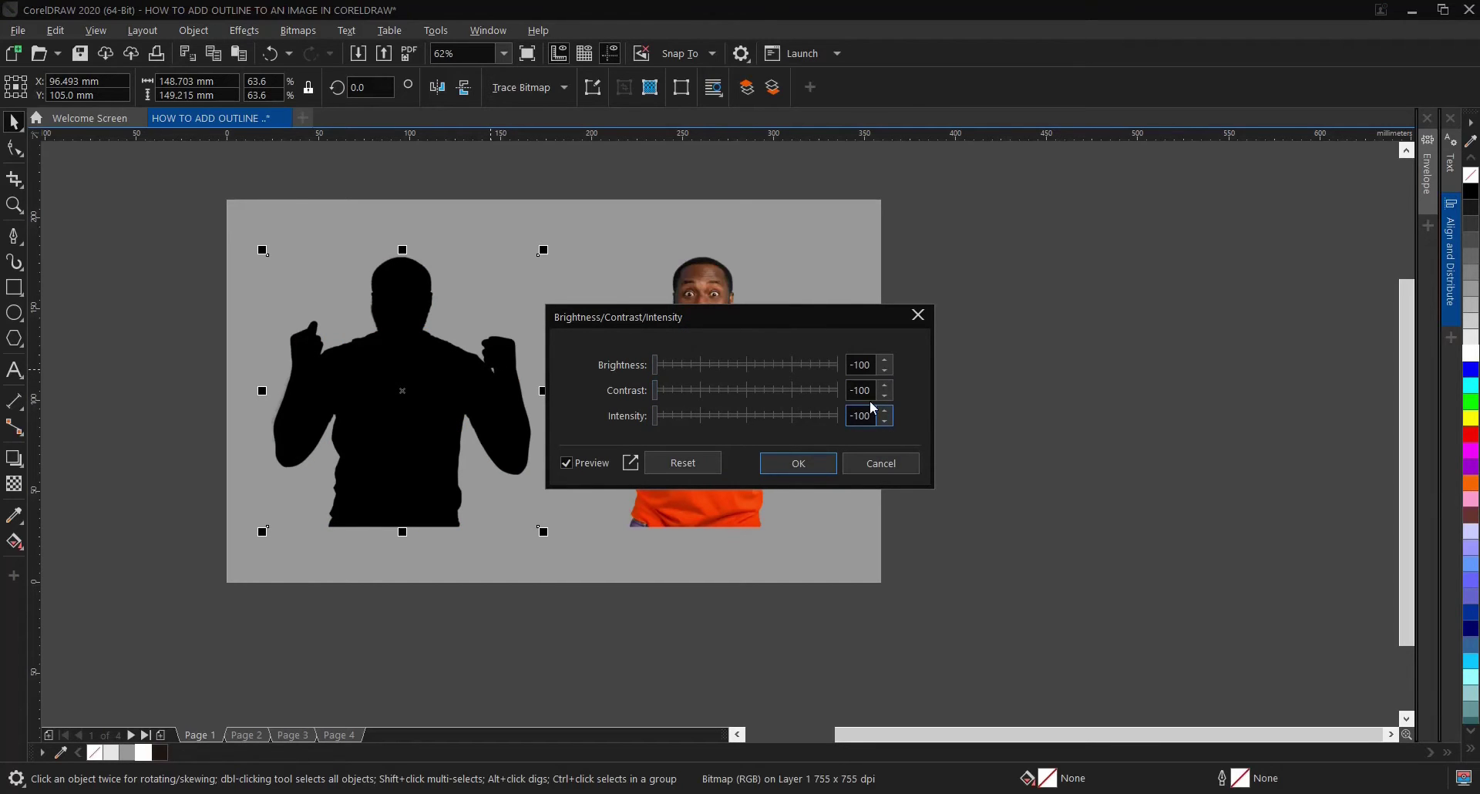
left_click(809, 466)
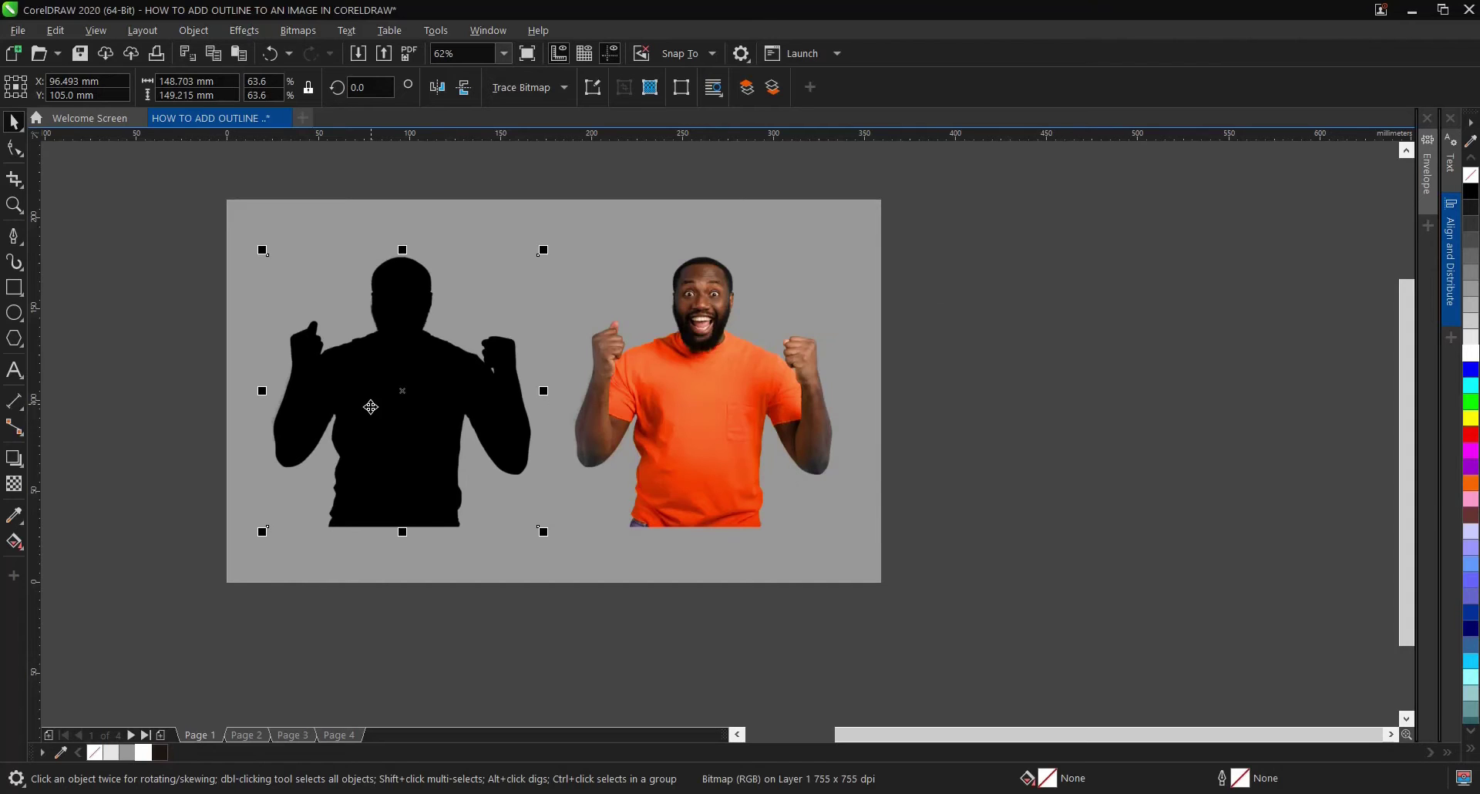
Step: Run Outline Trace > Clipart on the silhouette with Remove background color set to Specify
scroll(387, 312, "up", 2)
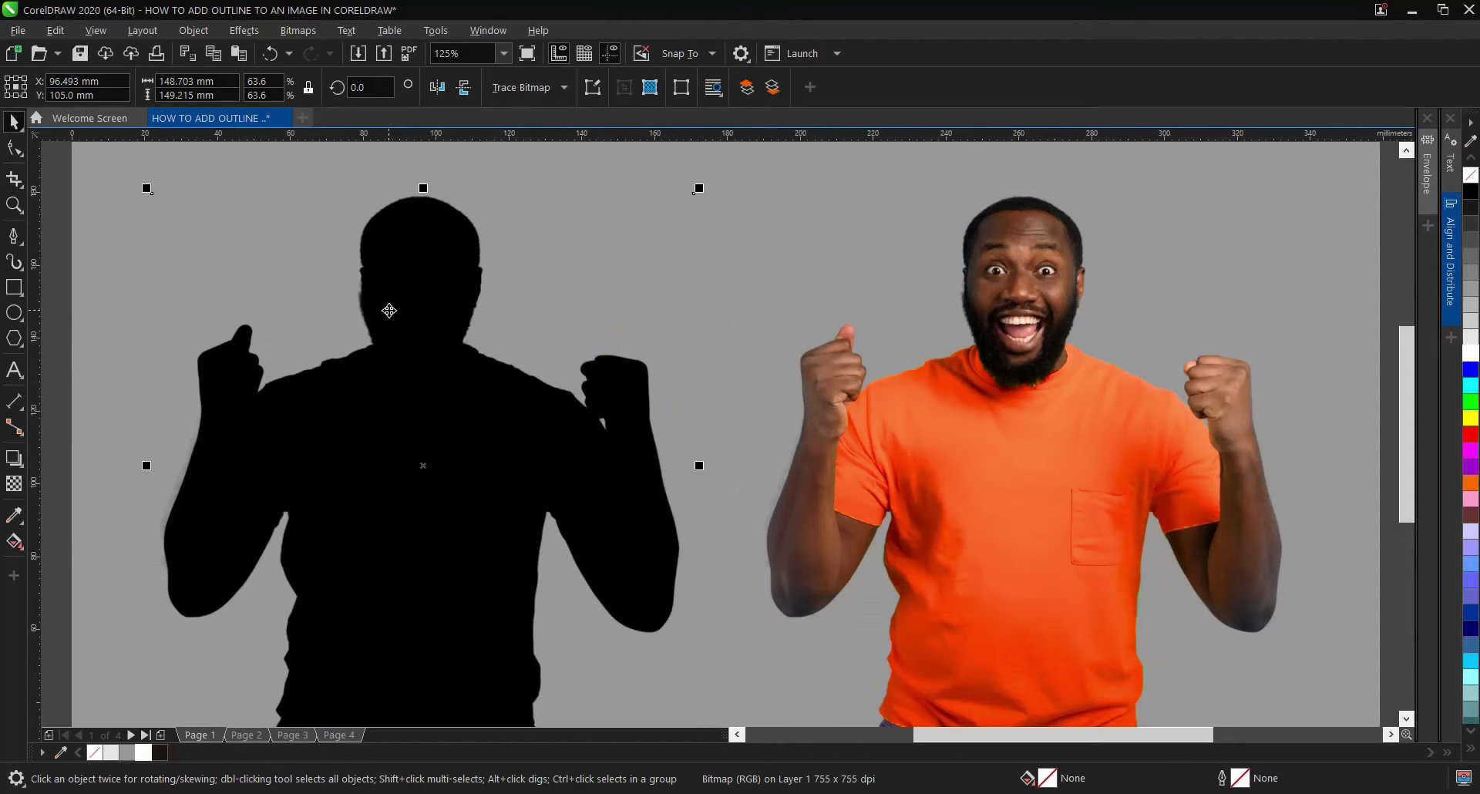
scroll(389, 312, "down", 2)
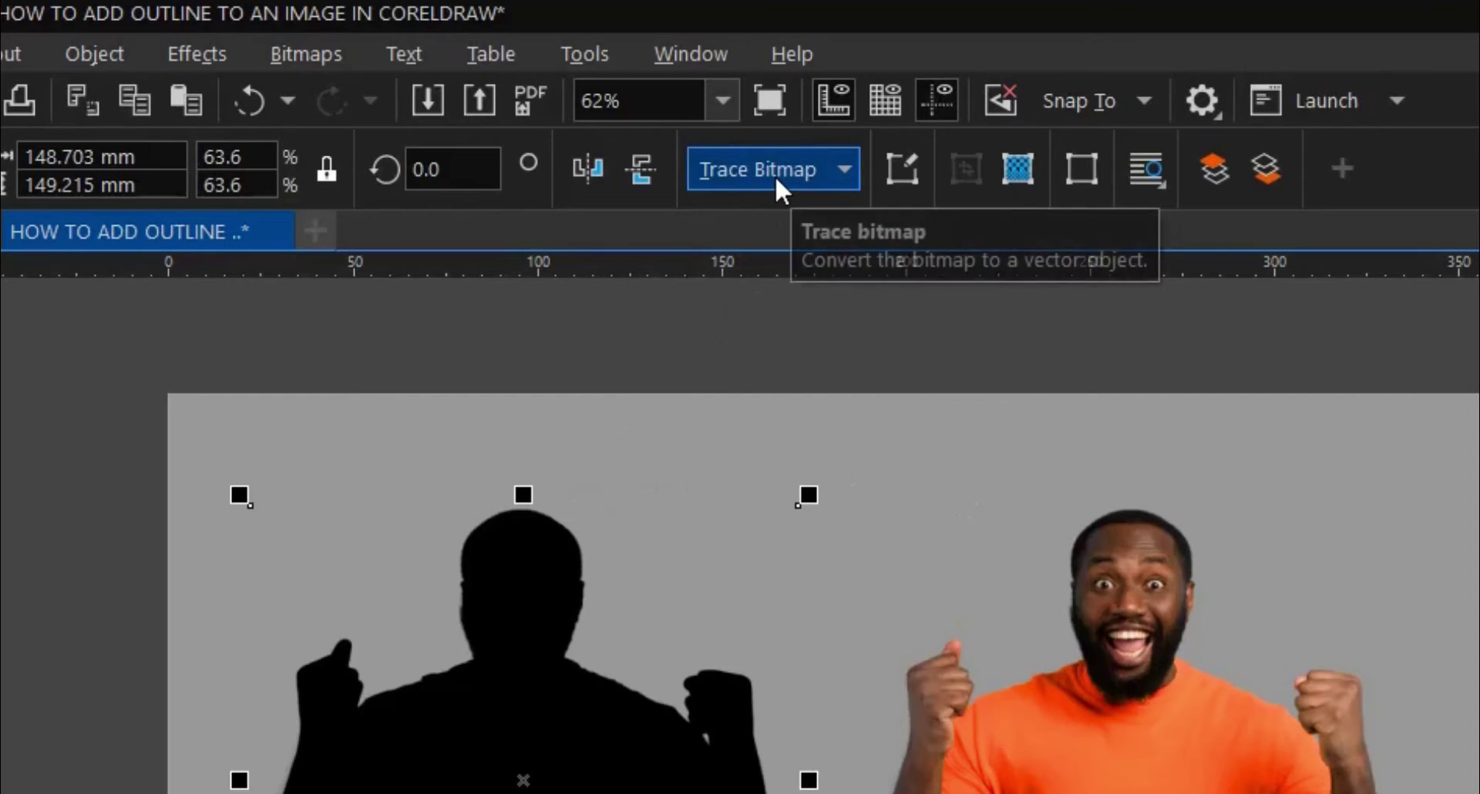
left_click(531, 91)
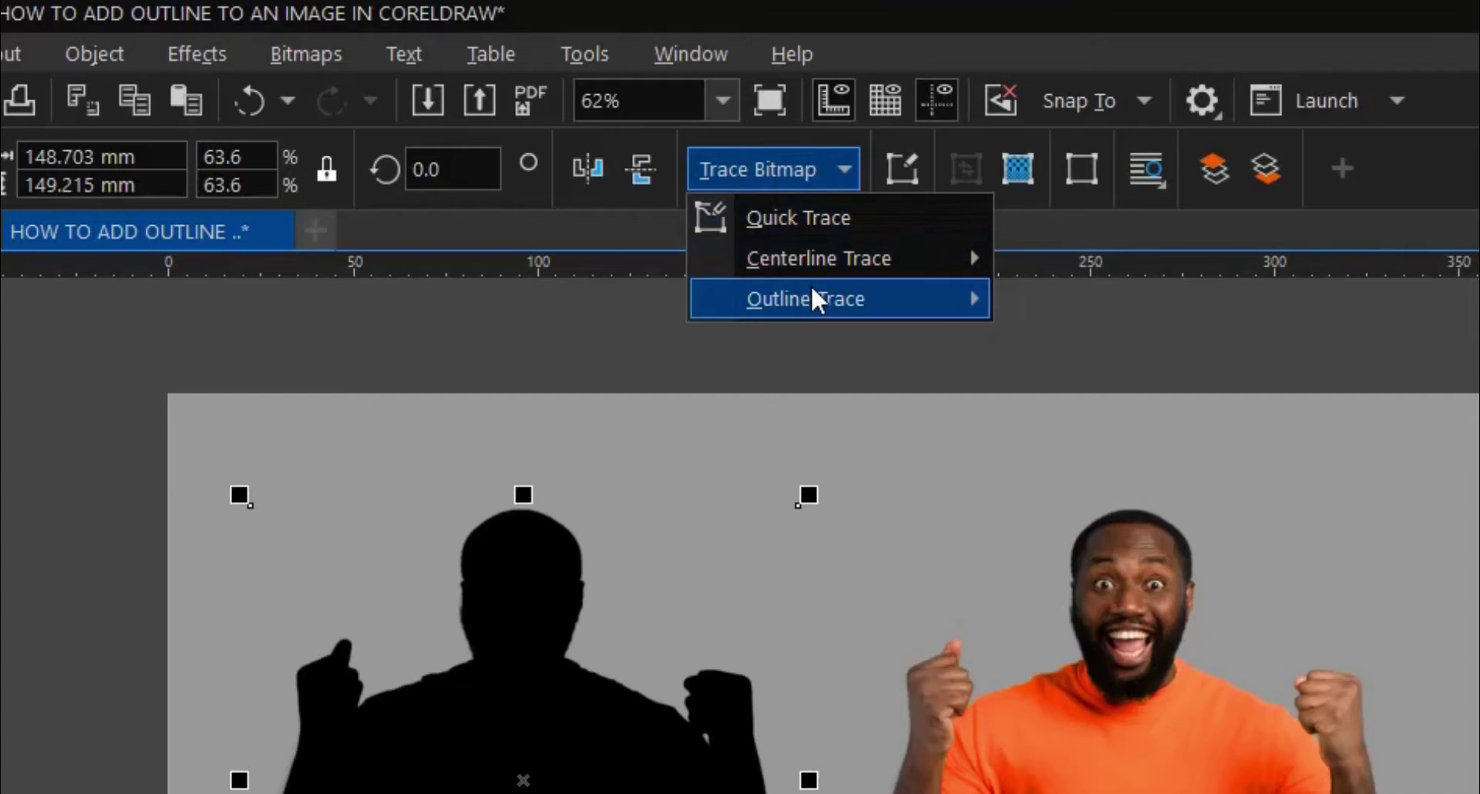
mouse_move(814, 290)
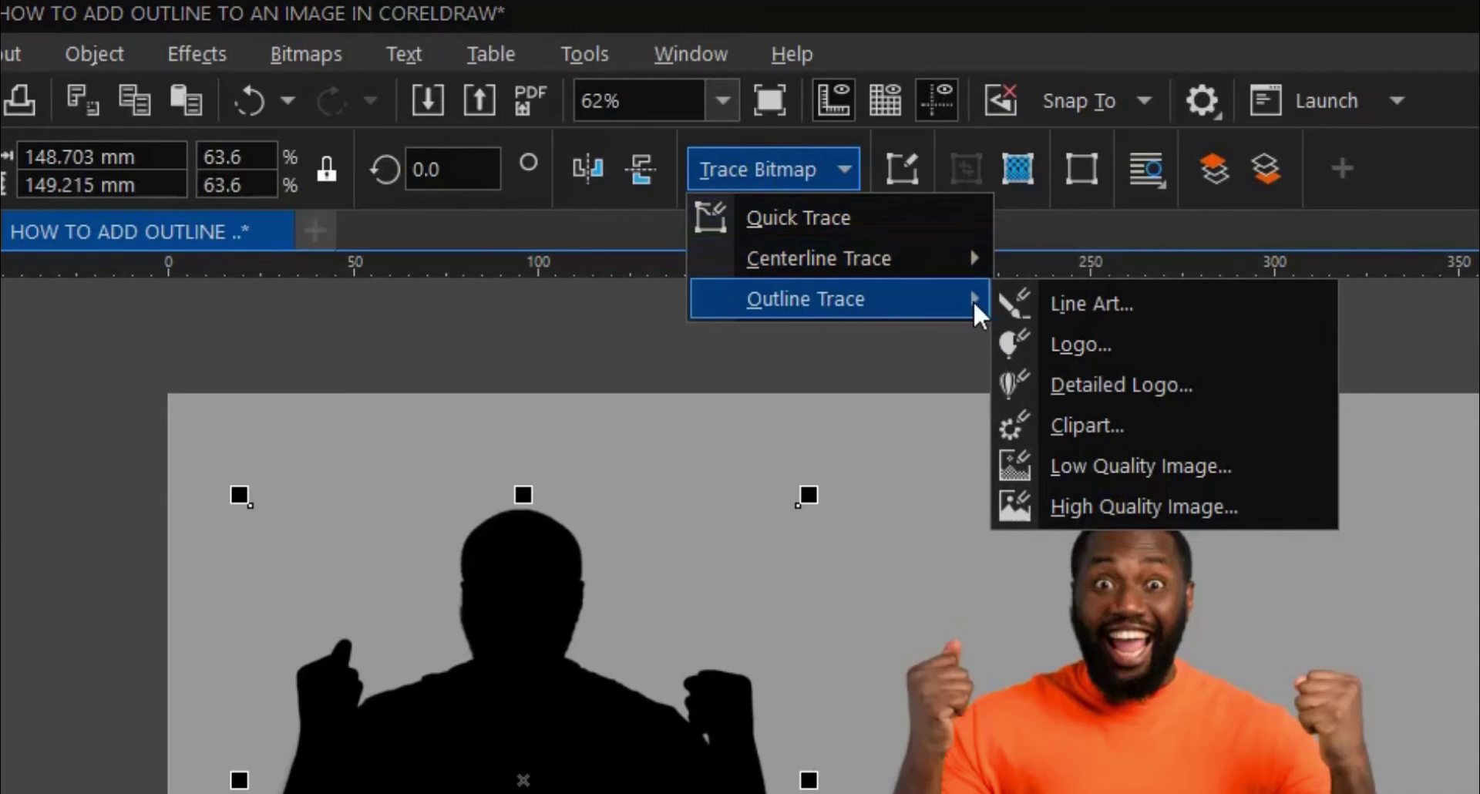
left_click(1149, 418)
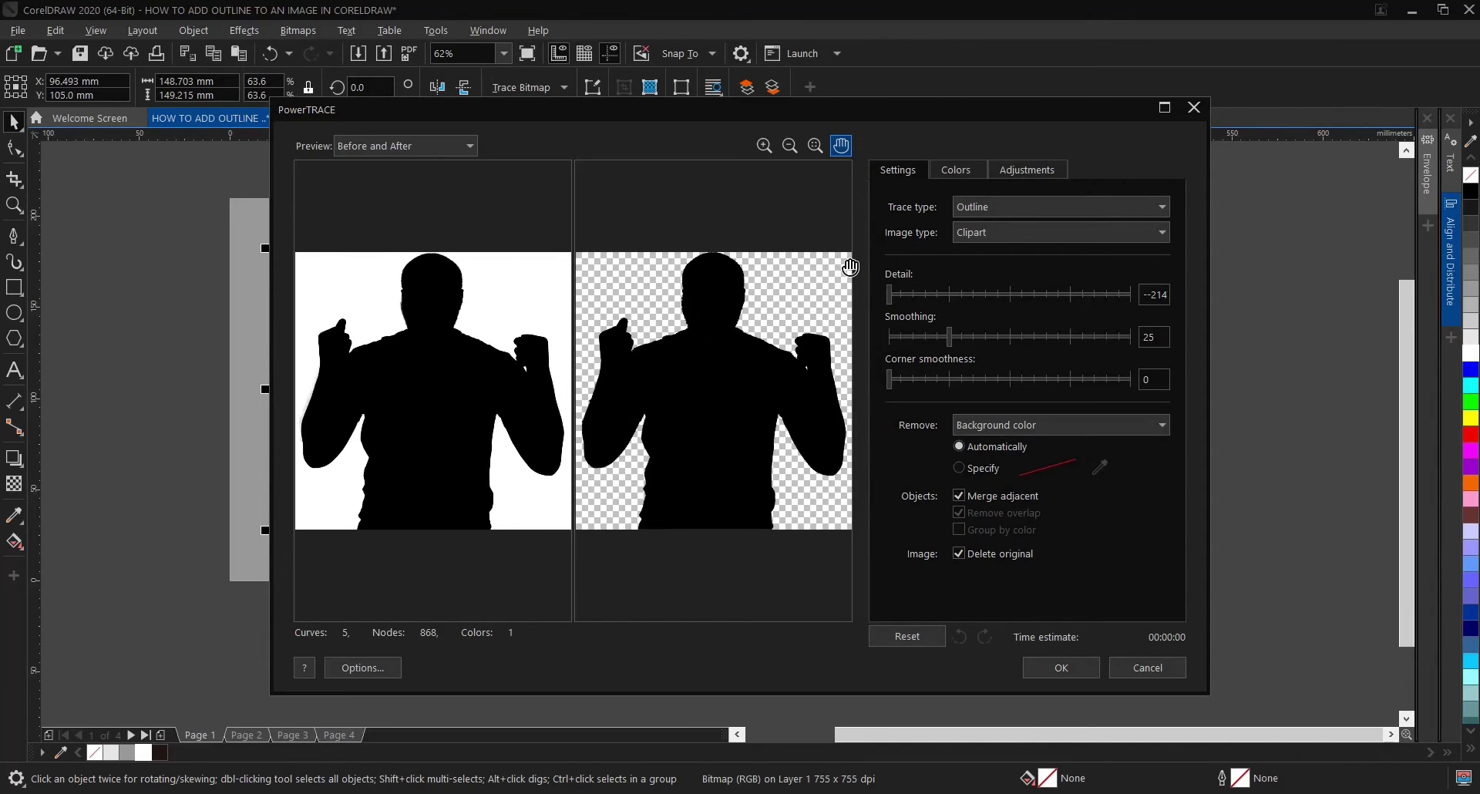
left_click(970, 468)
Step: Confirm the PowerTRACE result and fill the traced silhouette group with white
left_click(1052, 664)
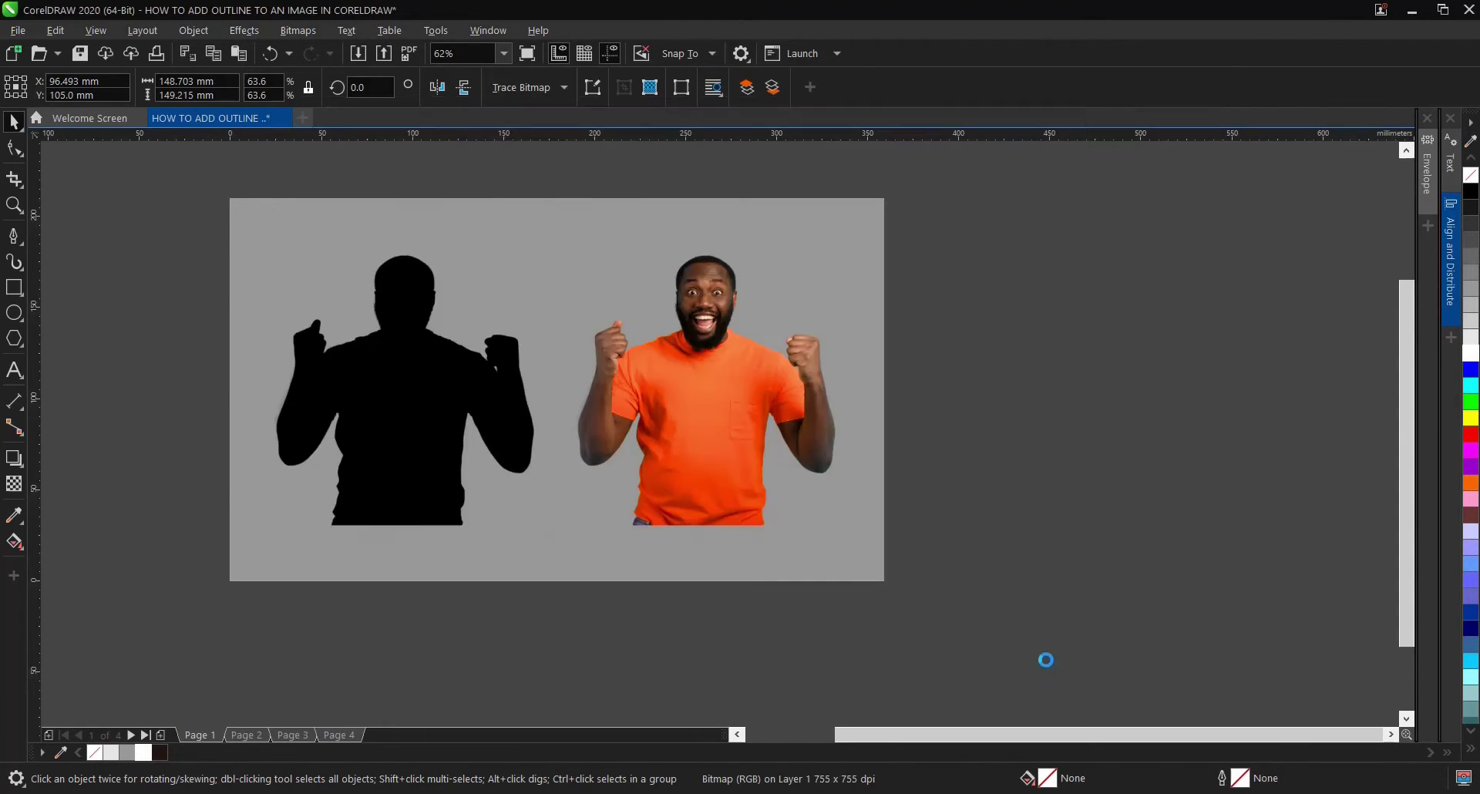
left_click(377, 426)
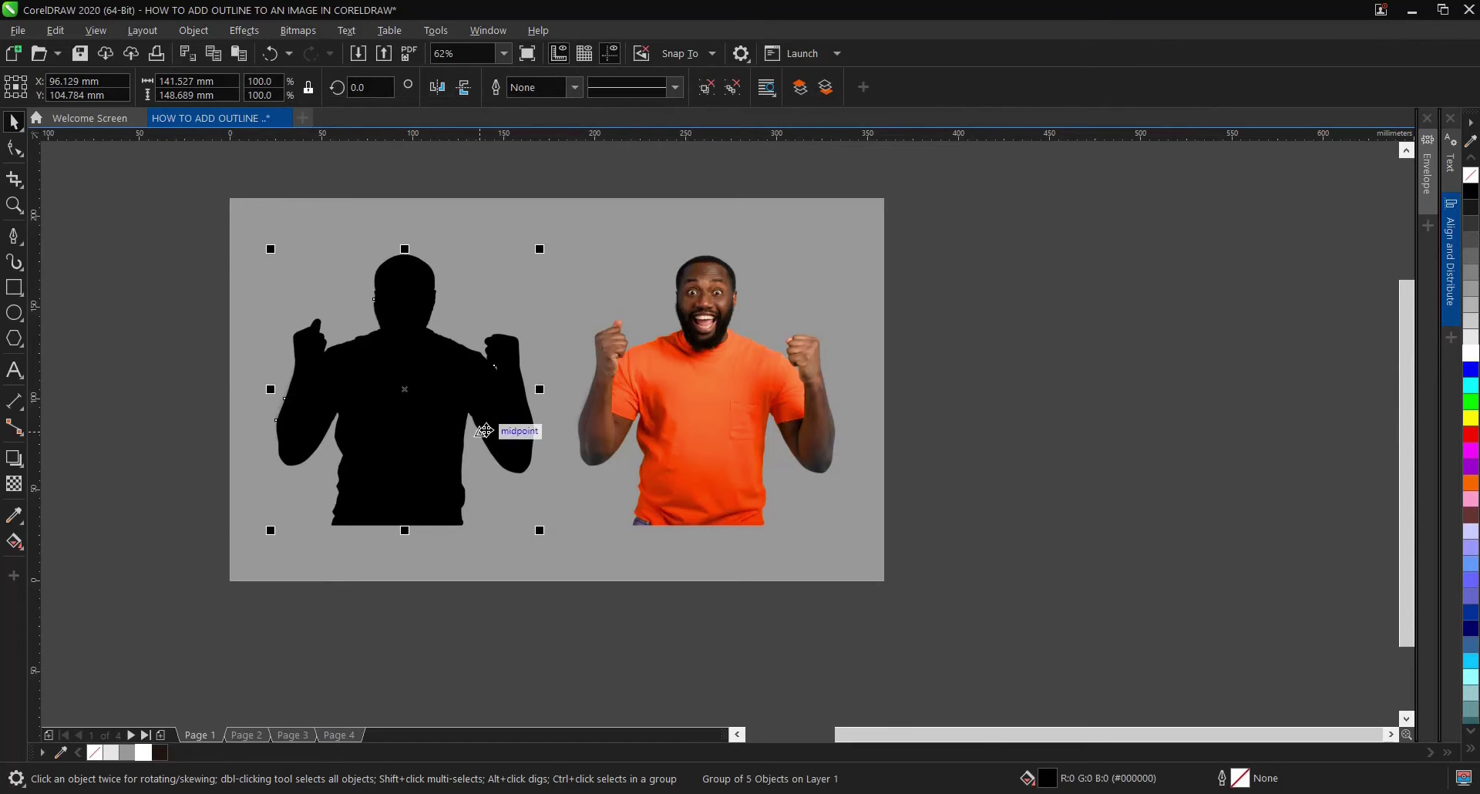
scroll(436, 413, "down", 2)
scroll(438, 410, "up", 2)
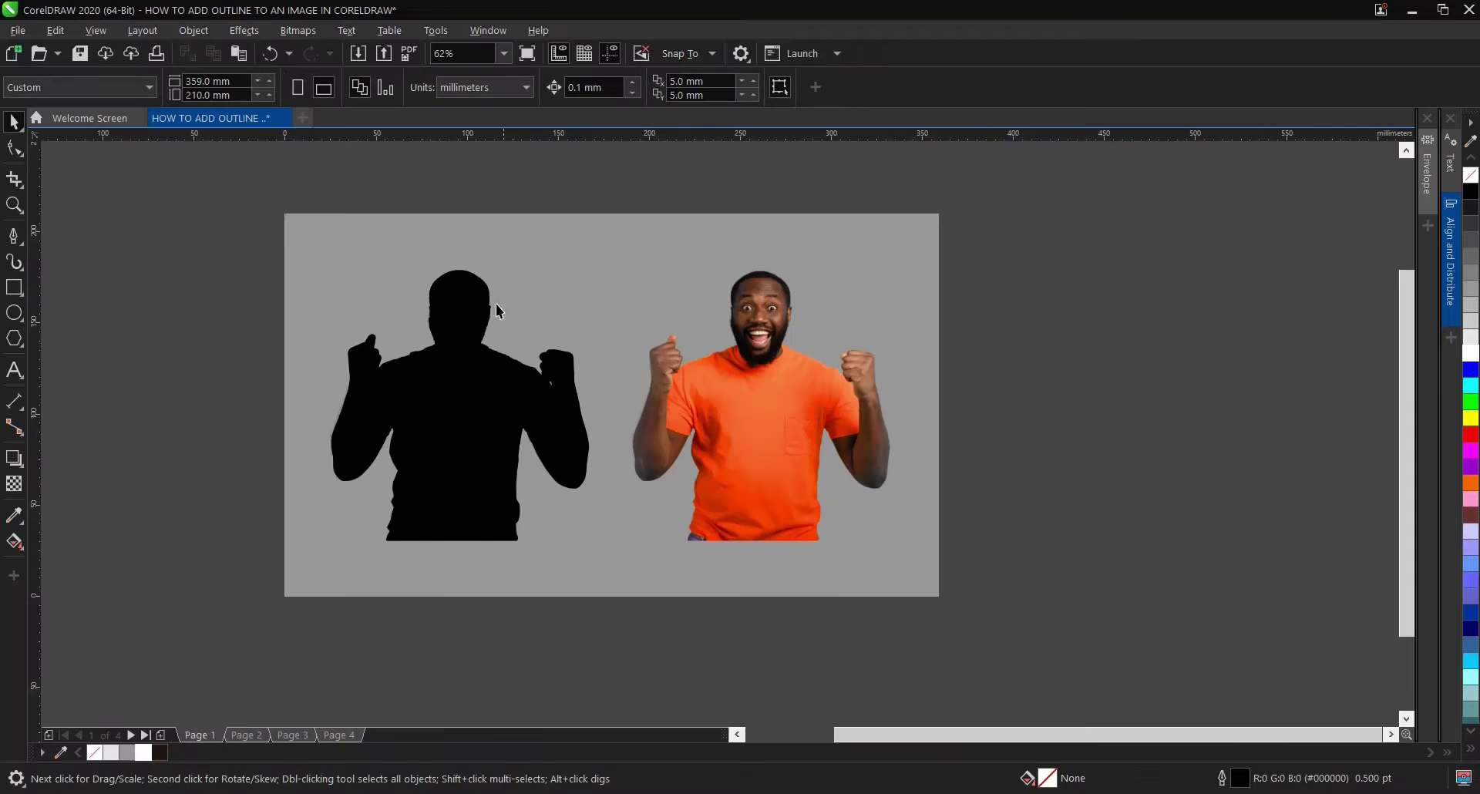
left_click(12, 670)
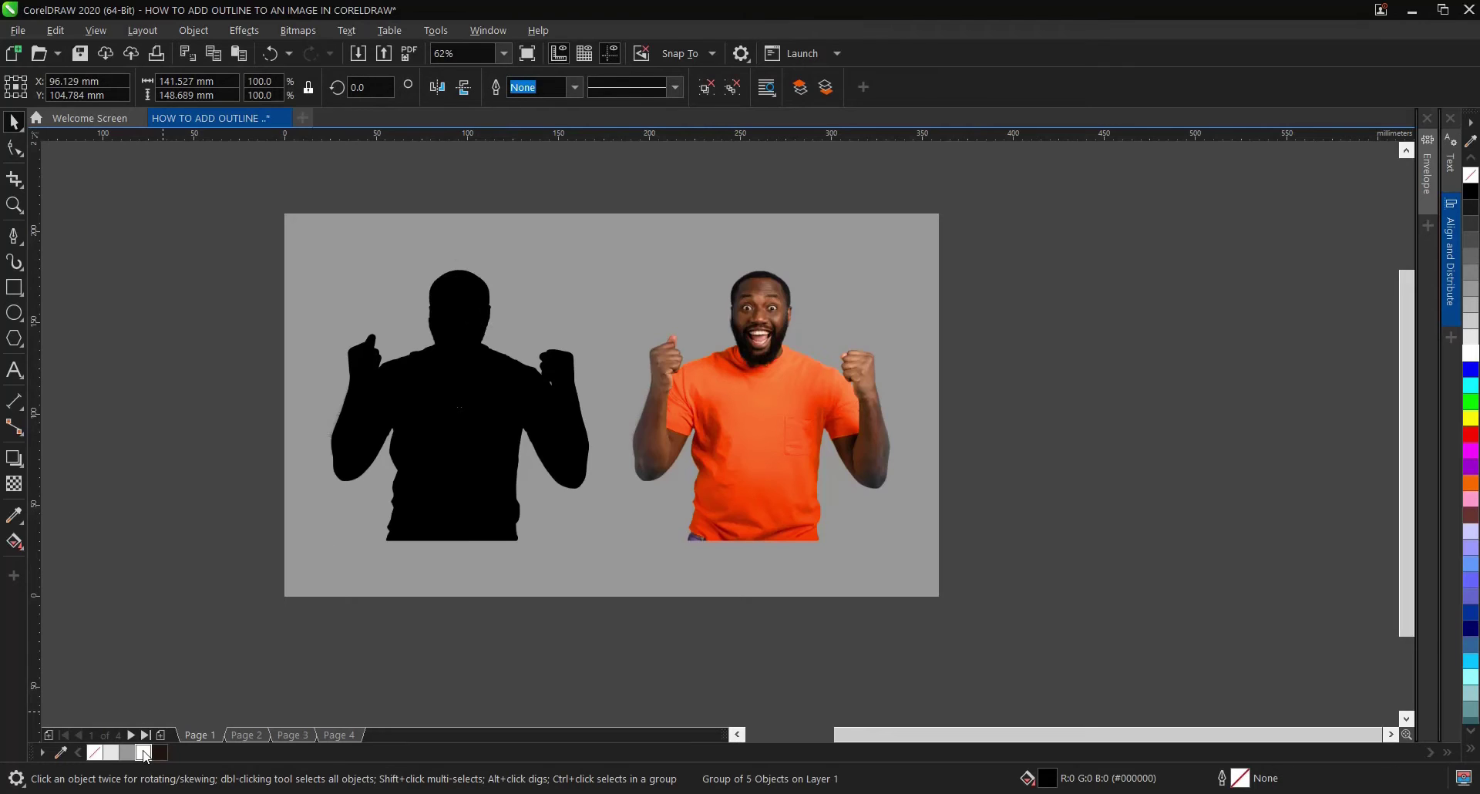
left_click(143, 752)
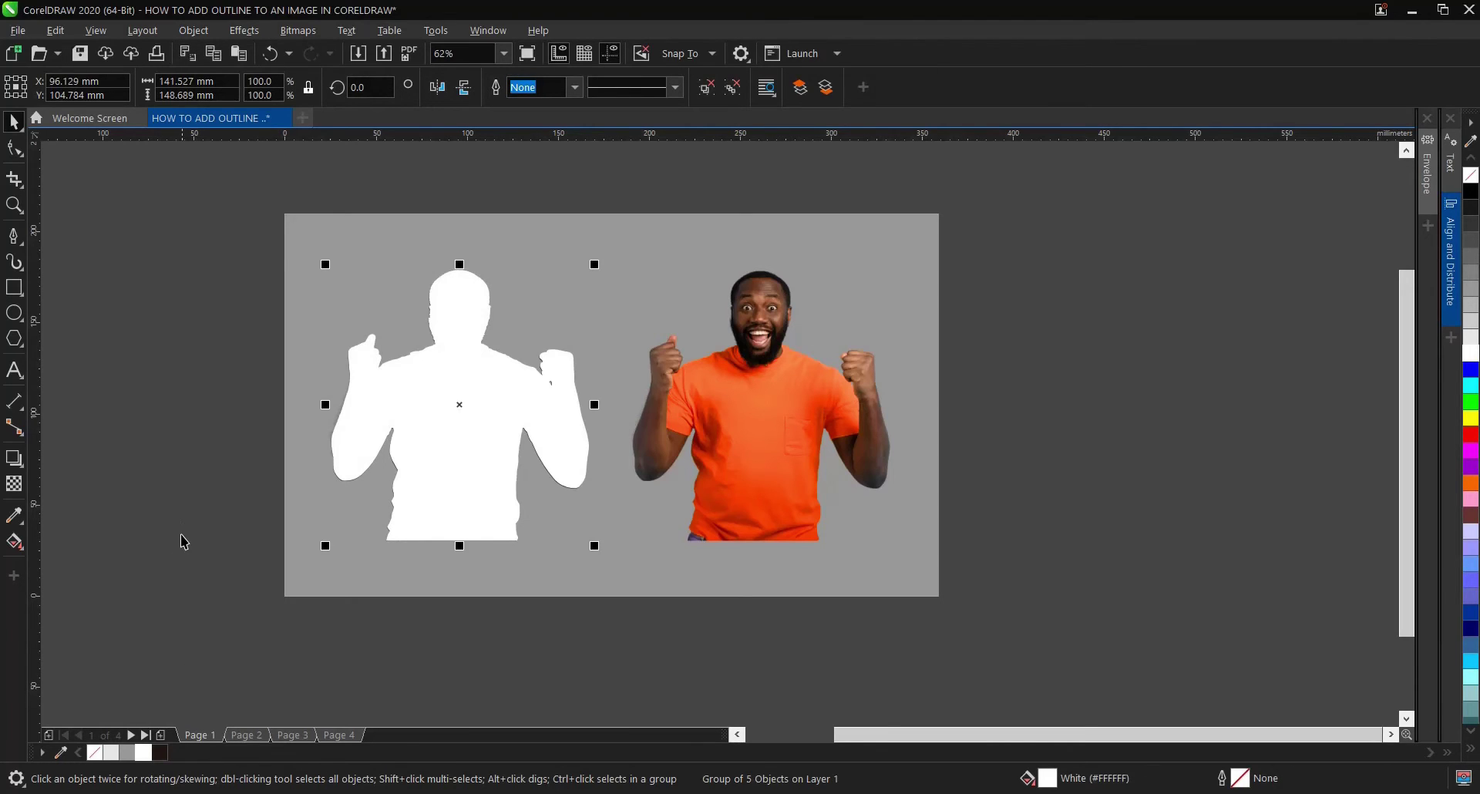
Step: Delete the original black silhouette bitmap and reselect the white silhouette group
key("ctrl+z")
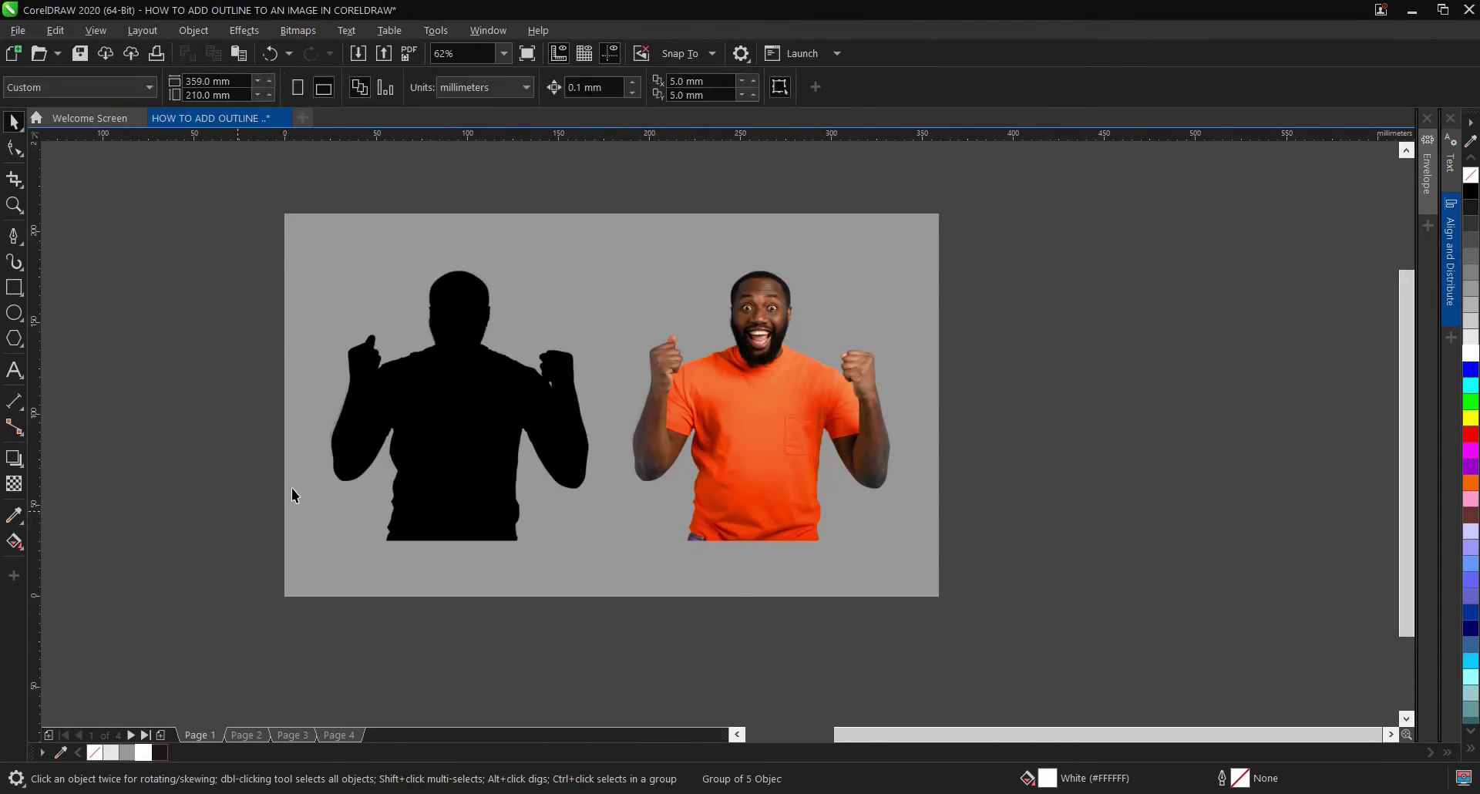
key("Delete")
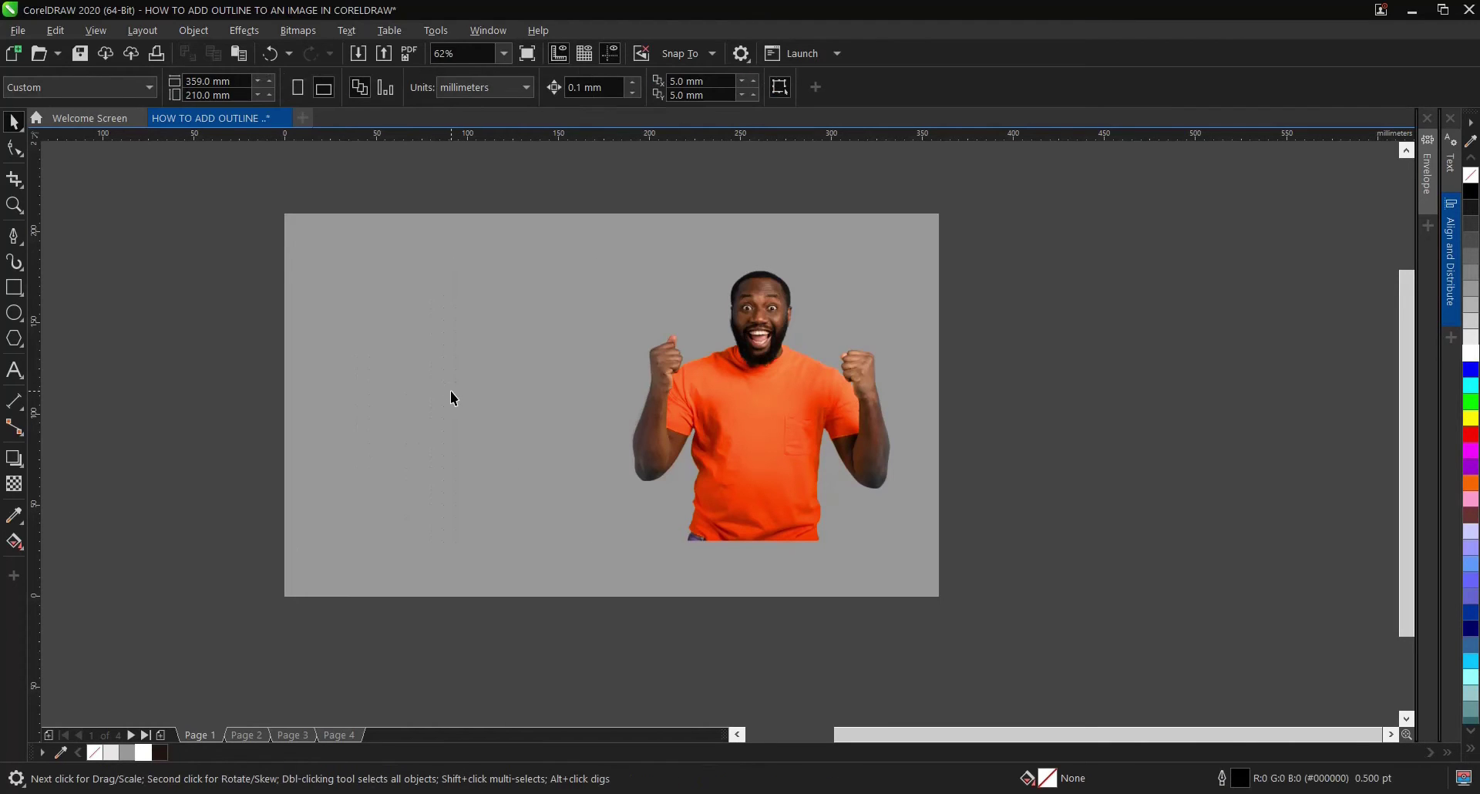
left_click(448, 405)
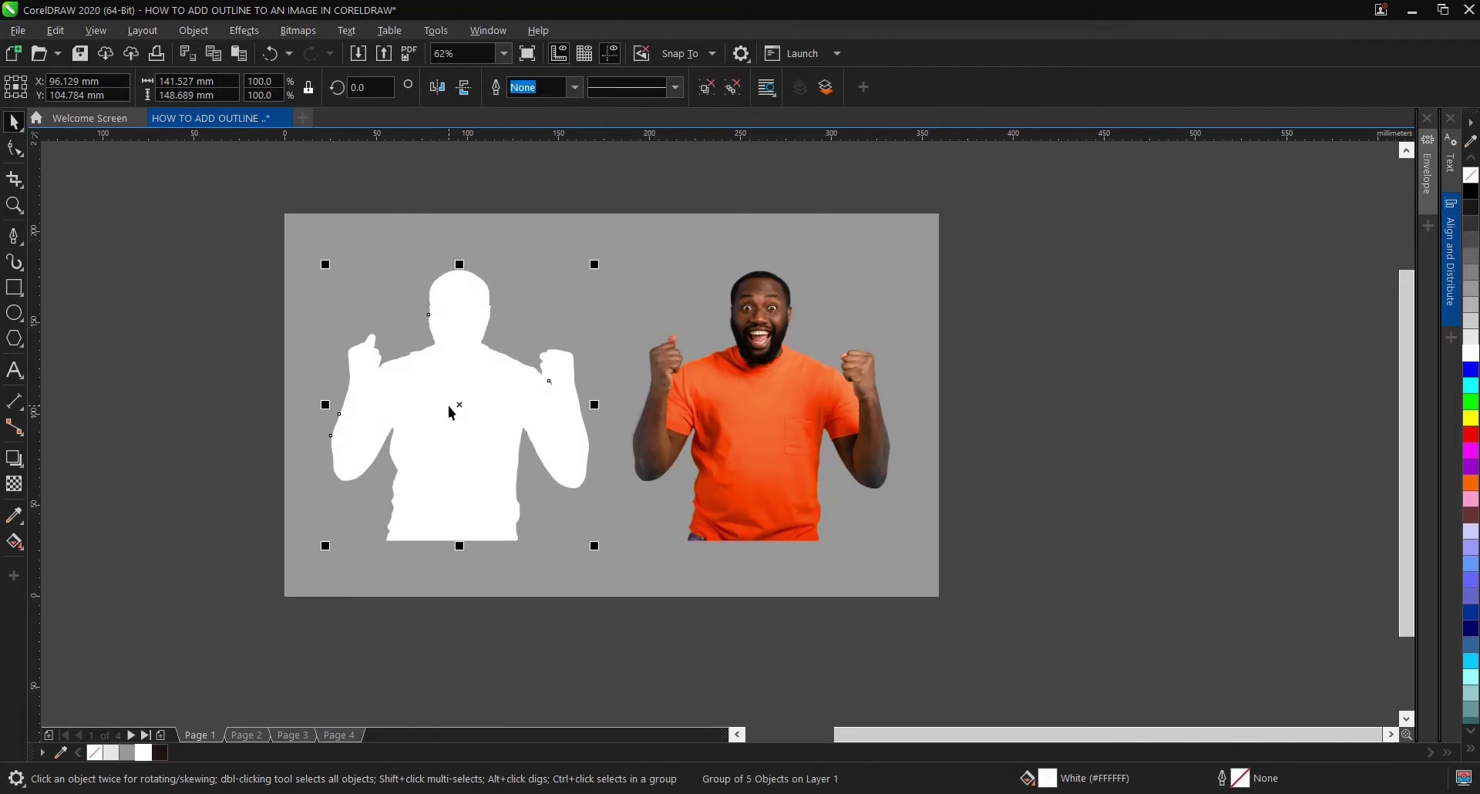
Step: Select the orange-shirt photo, undoing a trial move over the silhouette
left_click(761, 343)
left_click(532, 409)
left_click(713, 387)
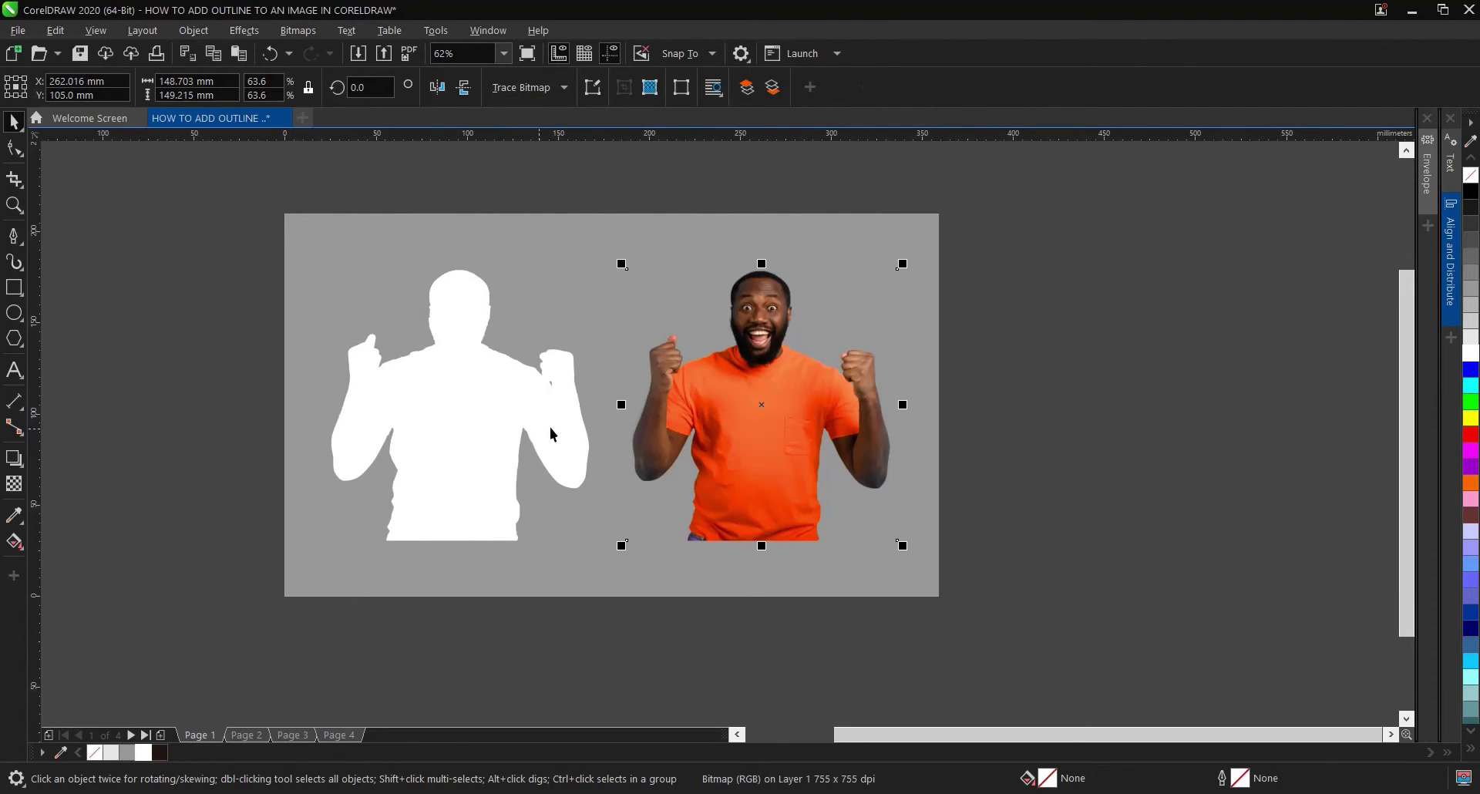
left_click_drag(721, 376, 434, 378)
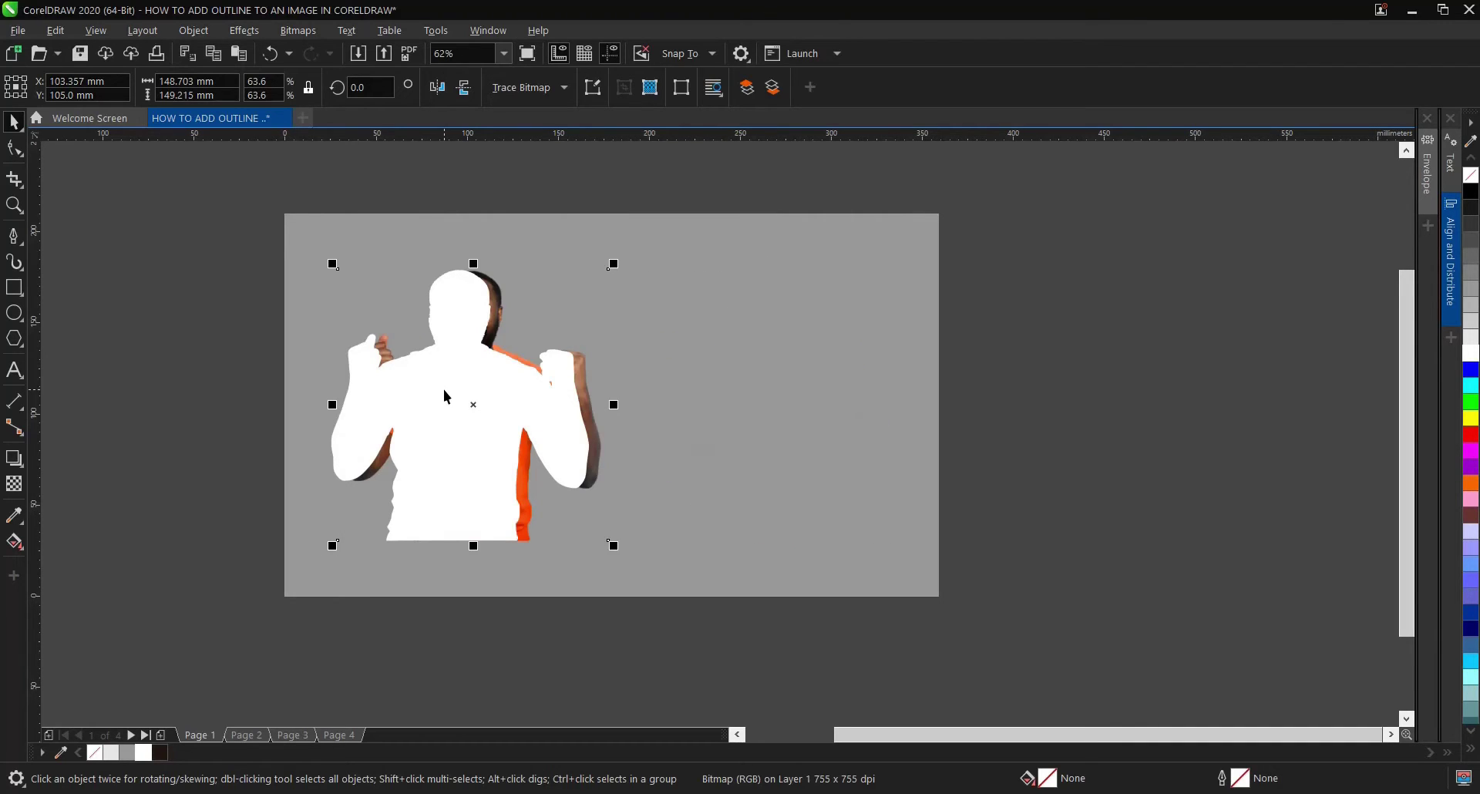
key("ctrl+z")
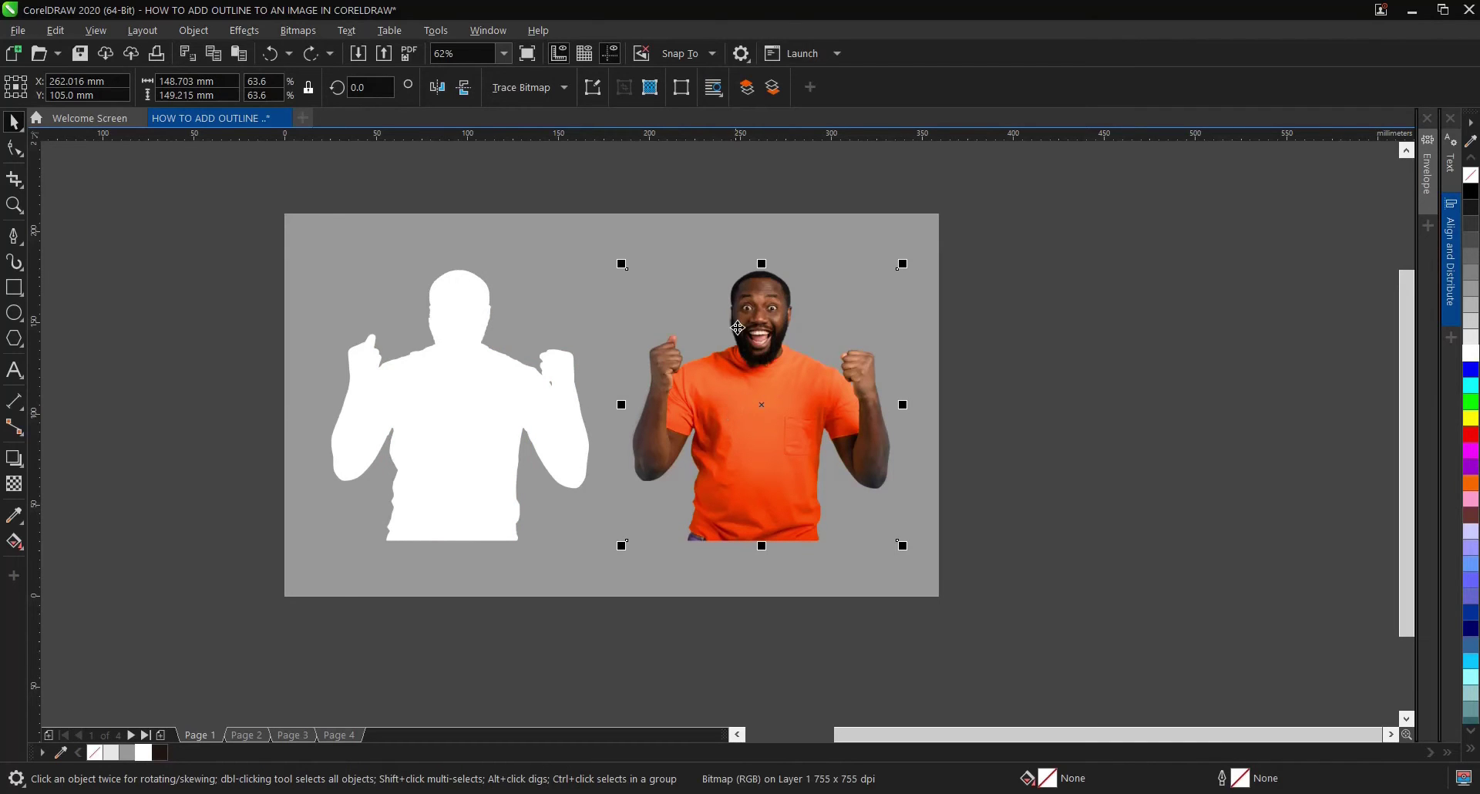
scroll(754, 346, "up", 2)
scroll(798, 305, "down", 2)
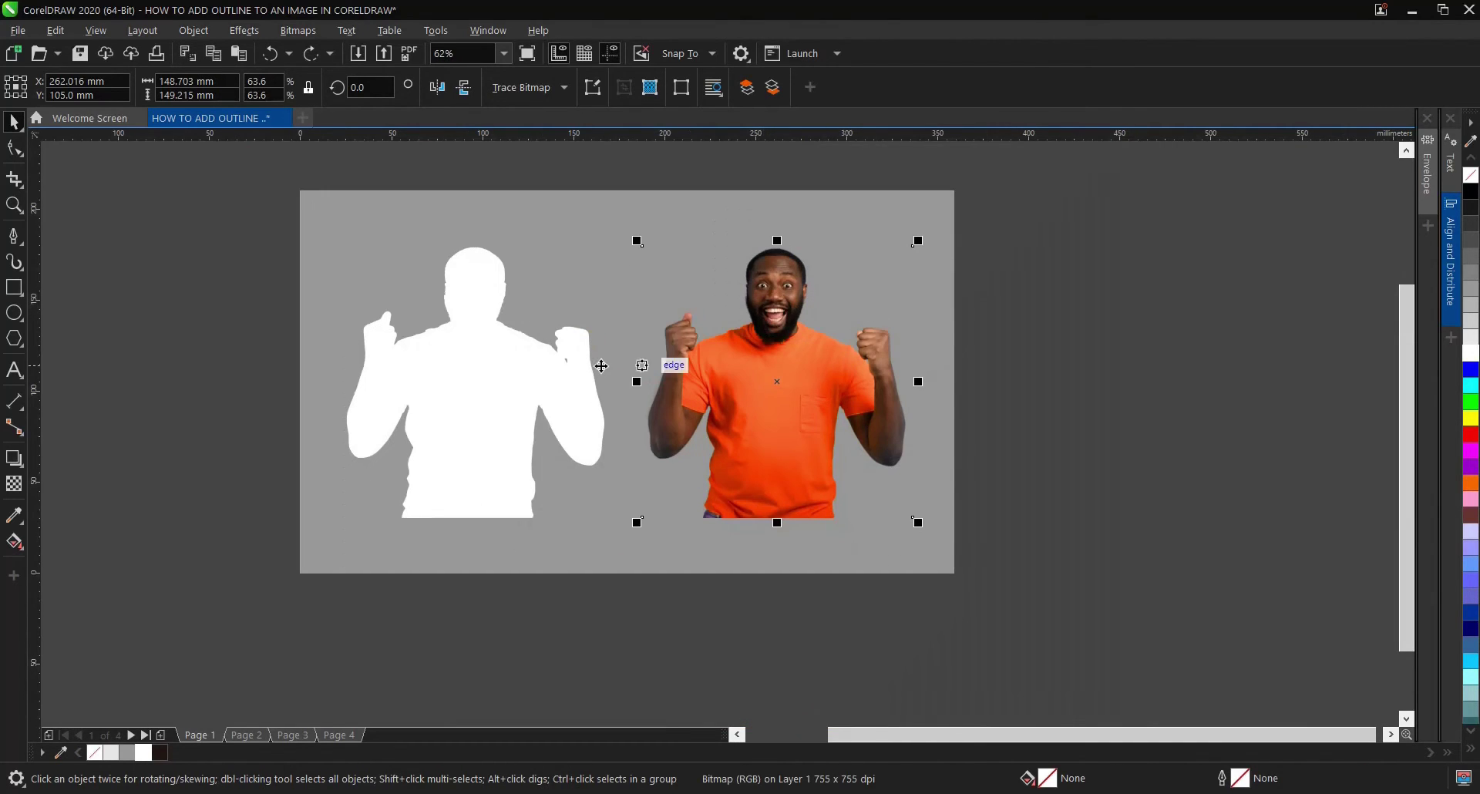
Step: Align the photo's centers with the white silhouette using C and E, then reselect the photo
left_click(473, 370, "shift")
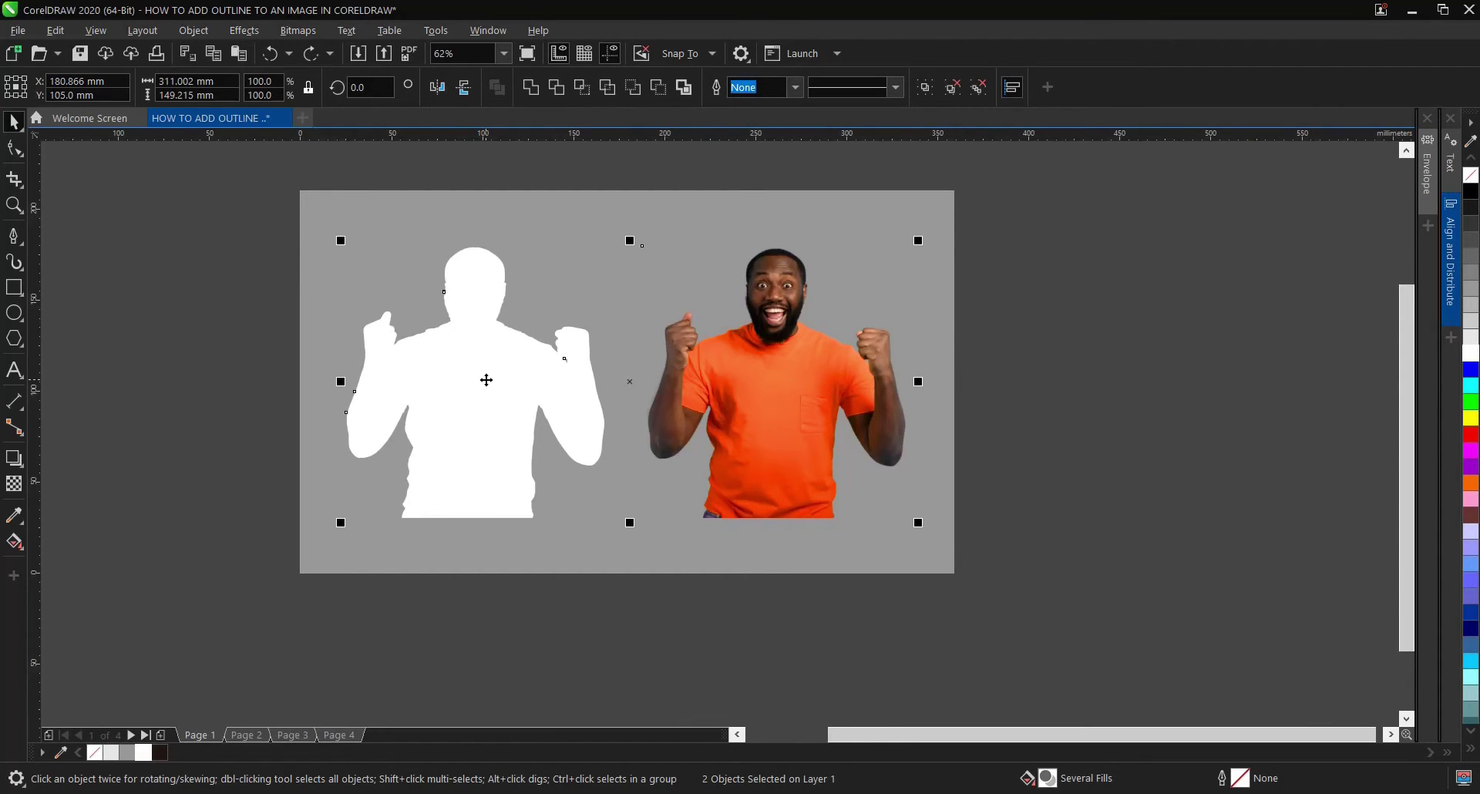
key("c")
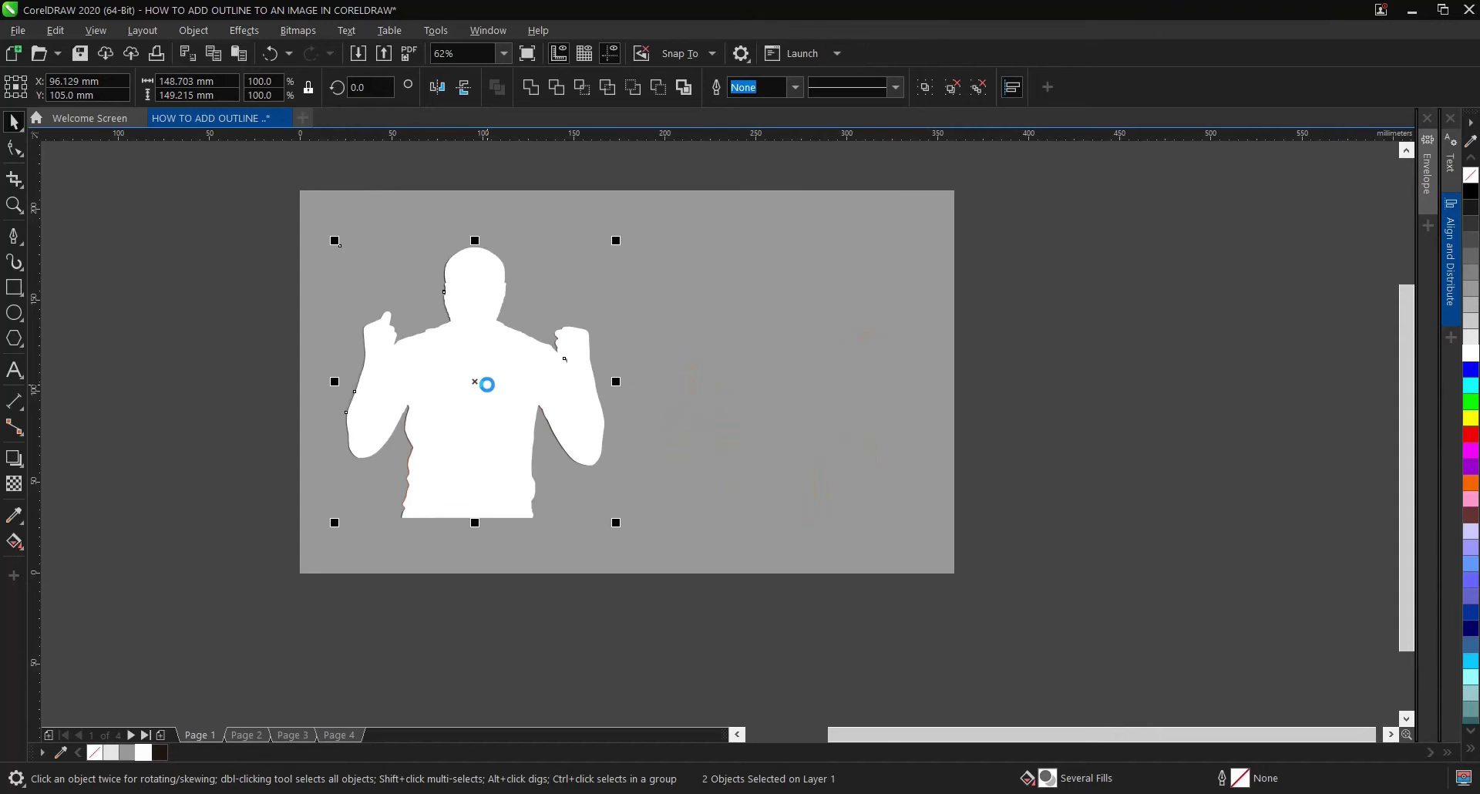
key("e")
left_click(655, 374)
left_click(508, 377)
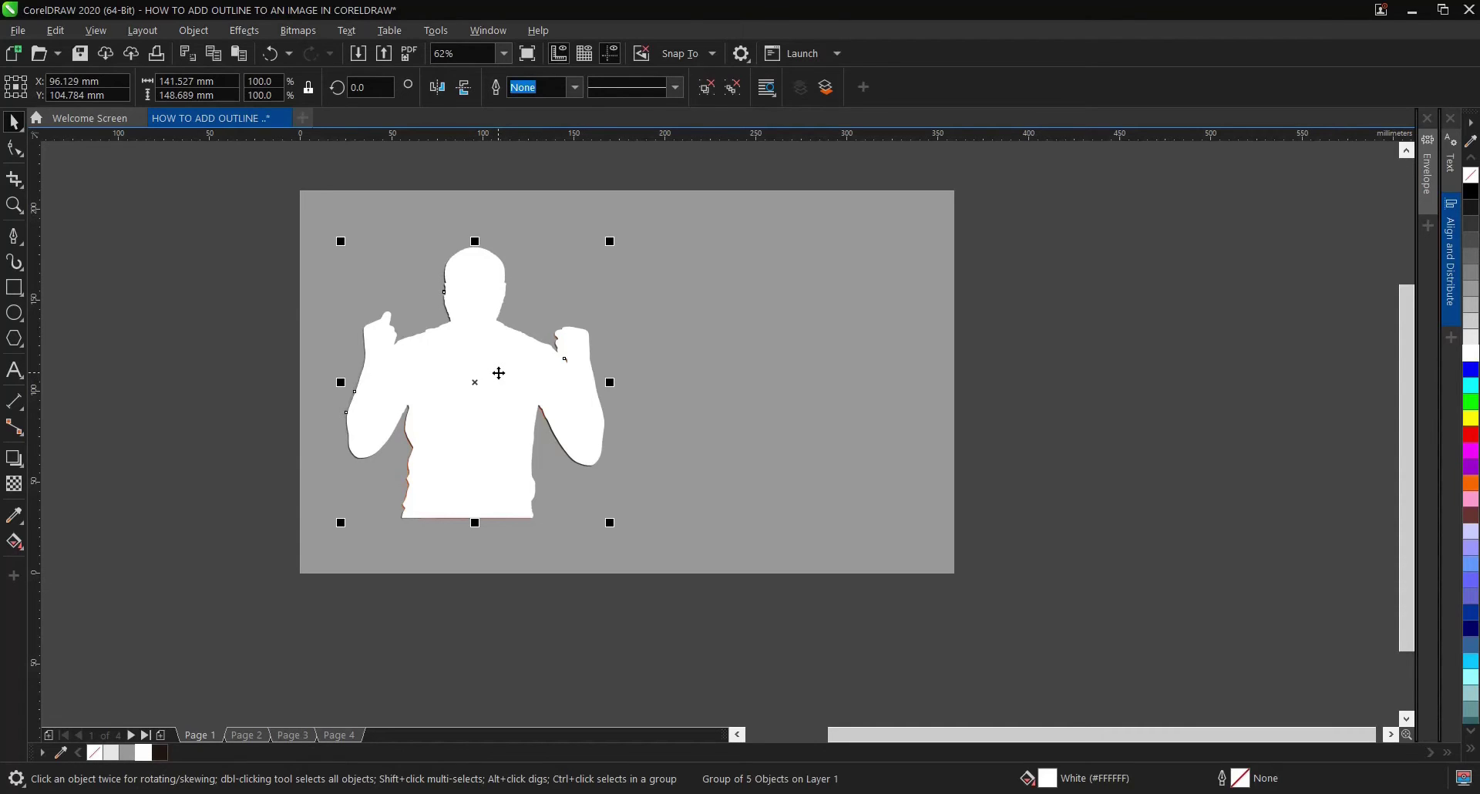
left_click(501, 380, "ctrl")
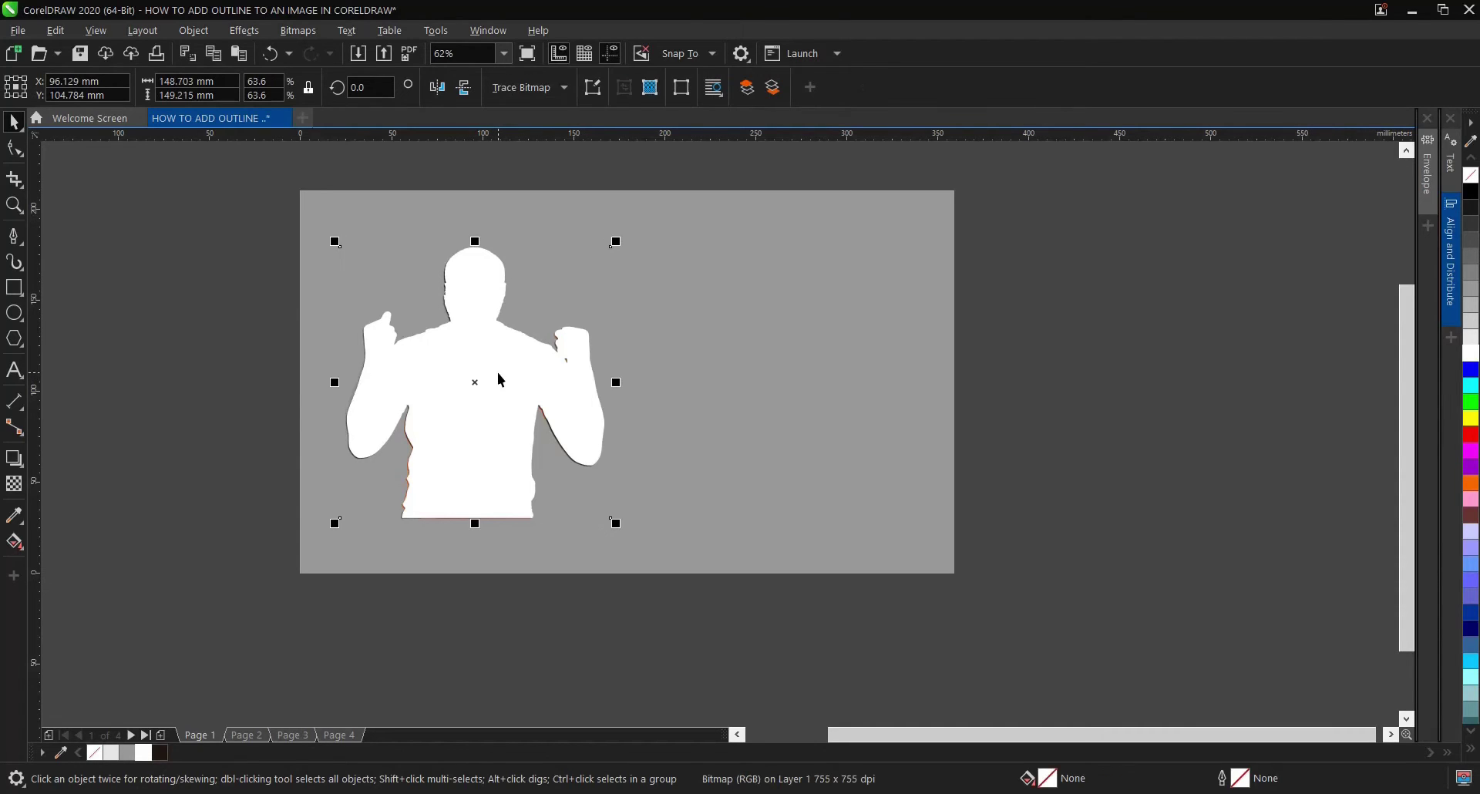
Step: Bring the orange-shirt photo to the front of the layer, revealing a thin white edge
left_click(748, 88)
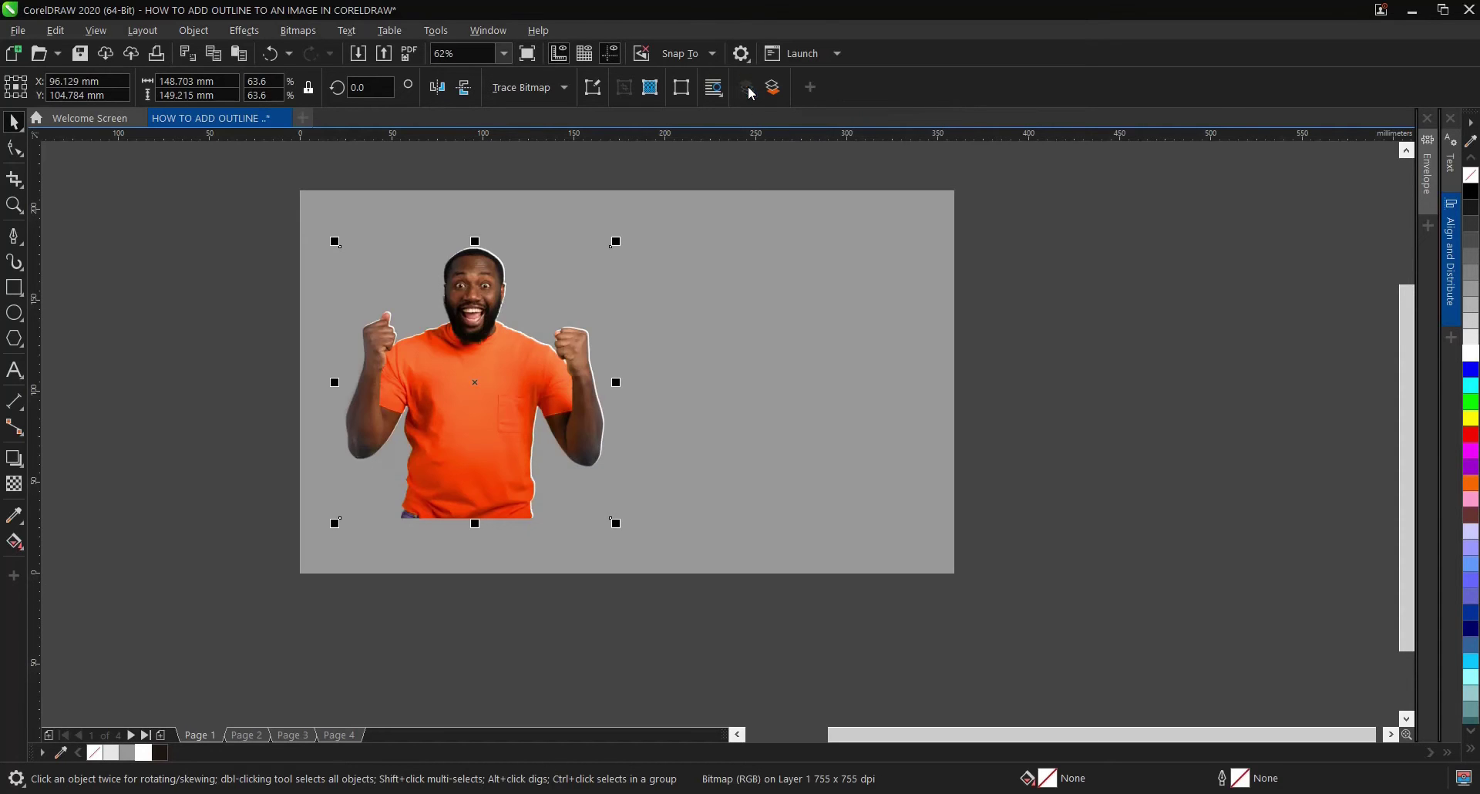
scroll(420, 343, "up", 2)
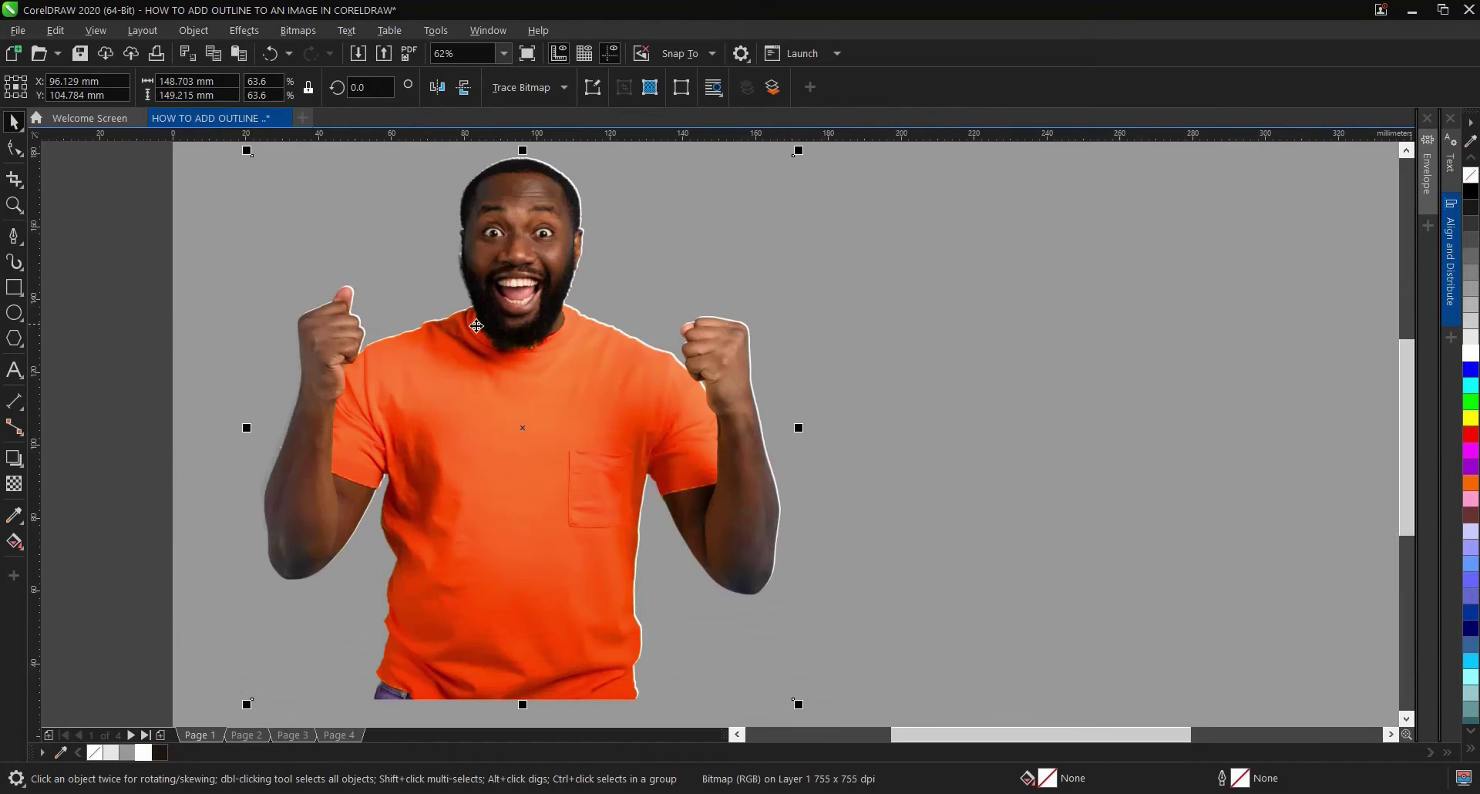
scroll(556, 382, "down", 2)
left_click(794, 319)
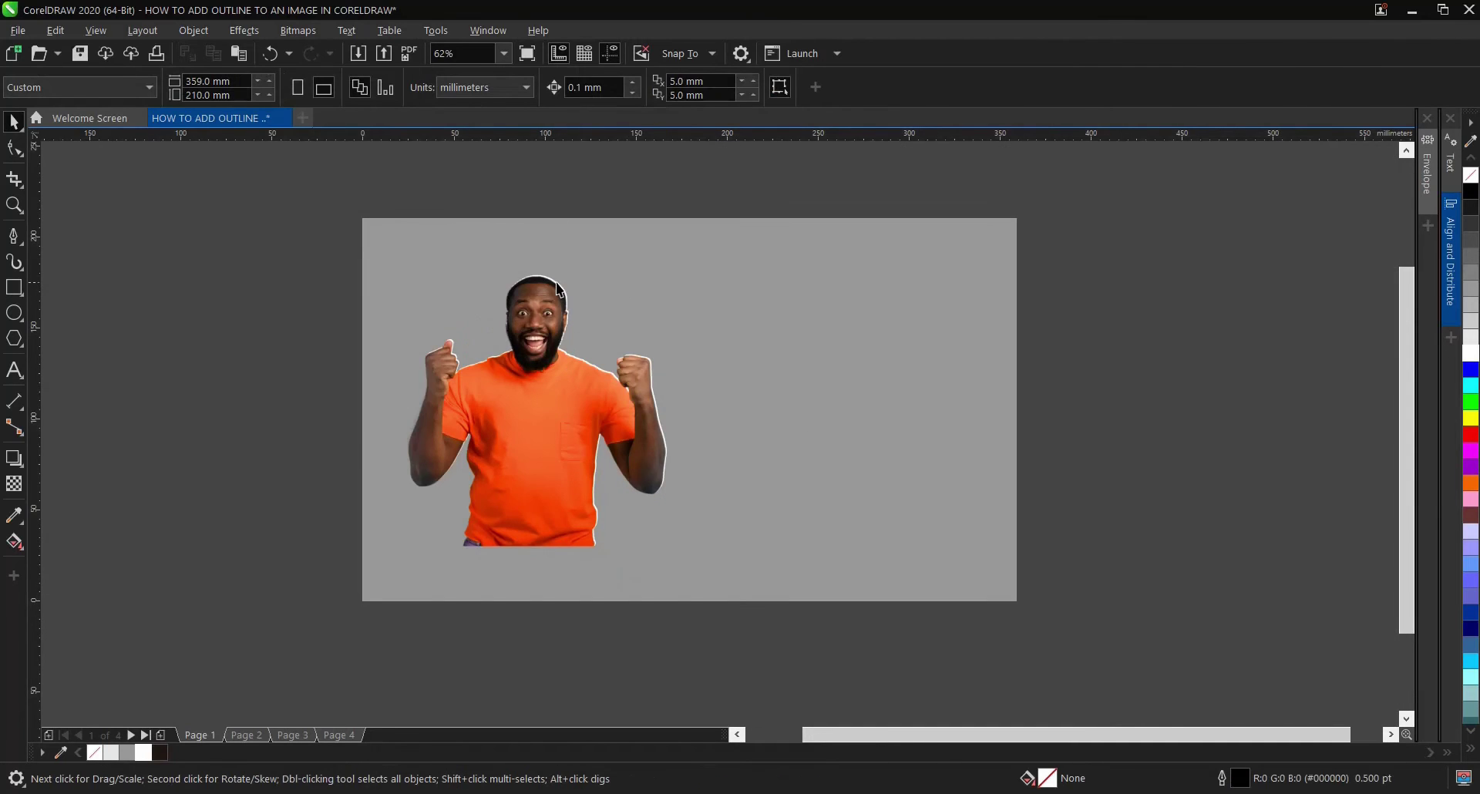
scroll(558, 289, "up", 4)
scroll(559, 289, "up", 2)
scroll(532, 324, "down", 4)
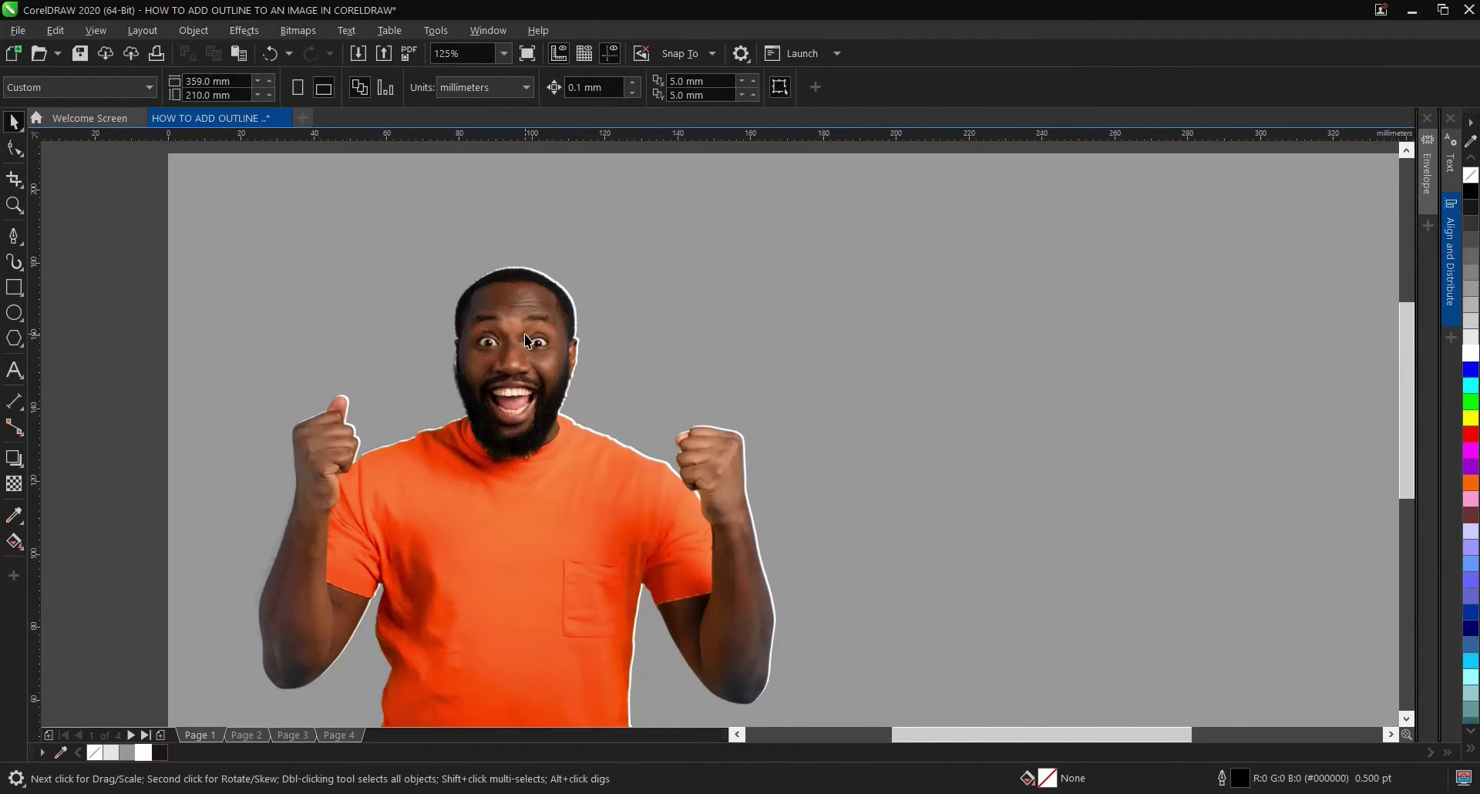
scroll(524, 277, "down", 2)
scroll(530, 348, "up", 2)
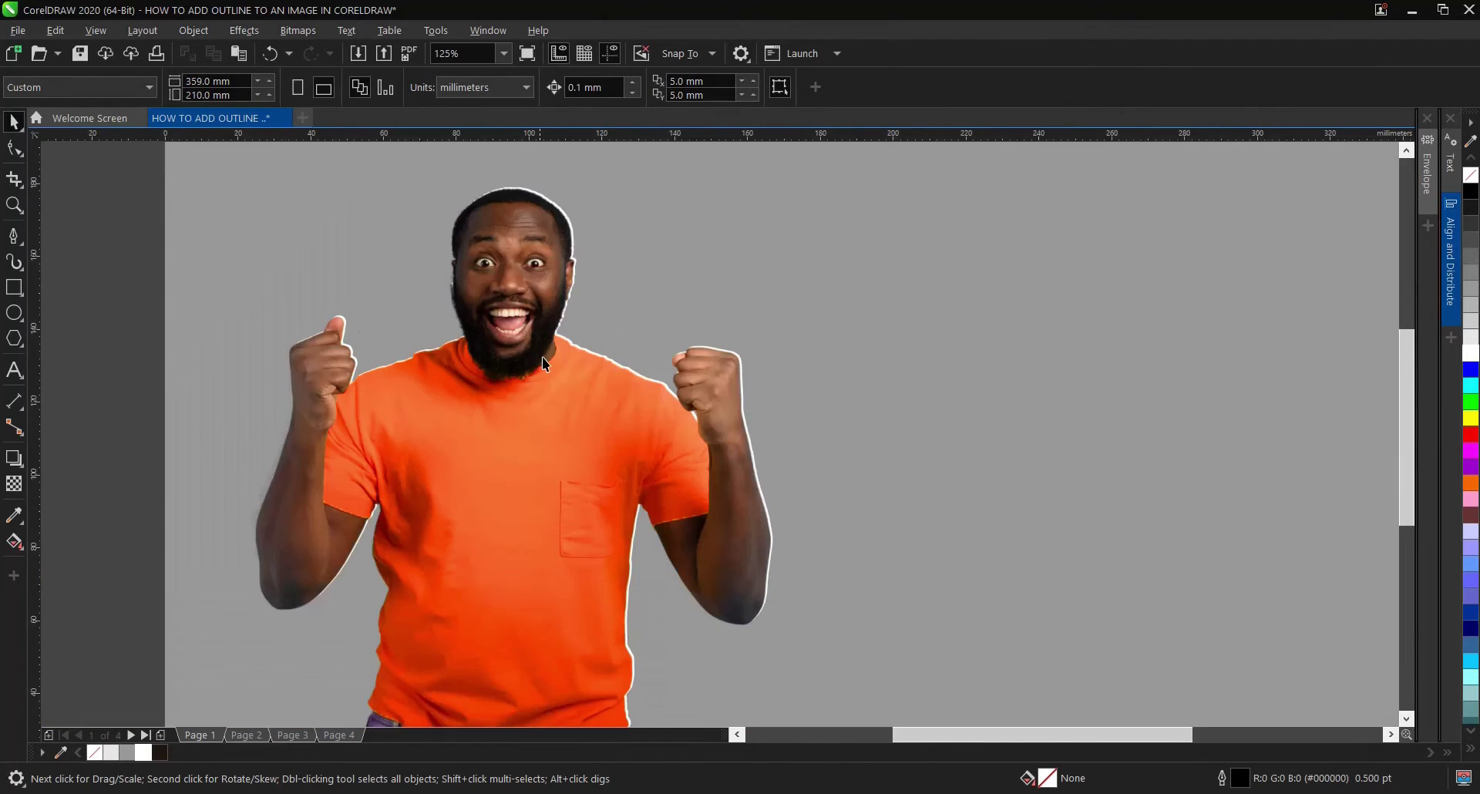
scroll(547, 362, "down", 2)
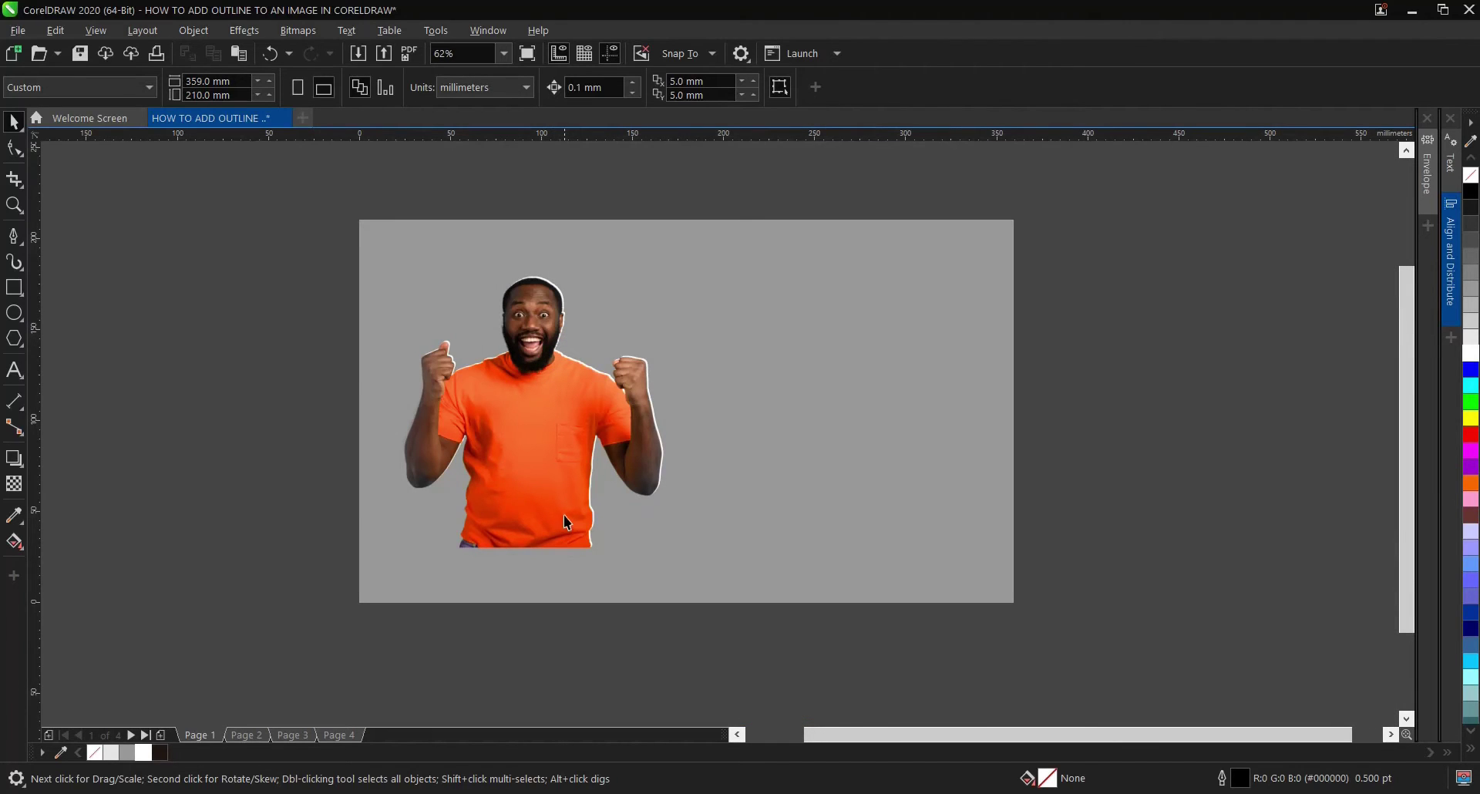
scroll(539, 326, "up", 2)
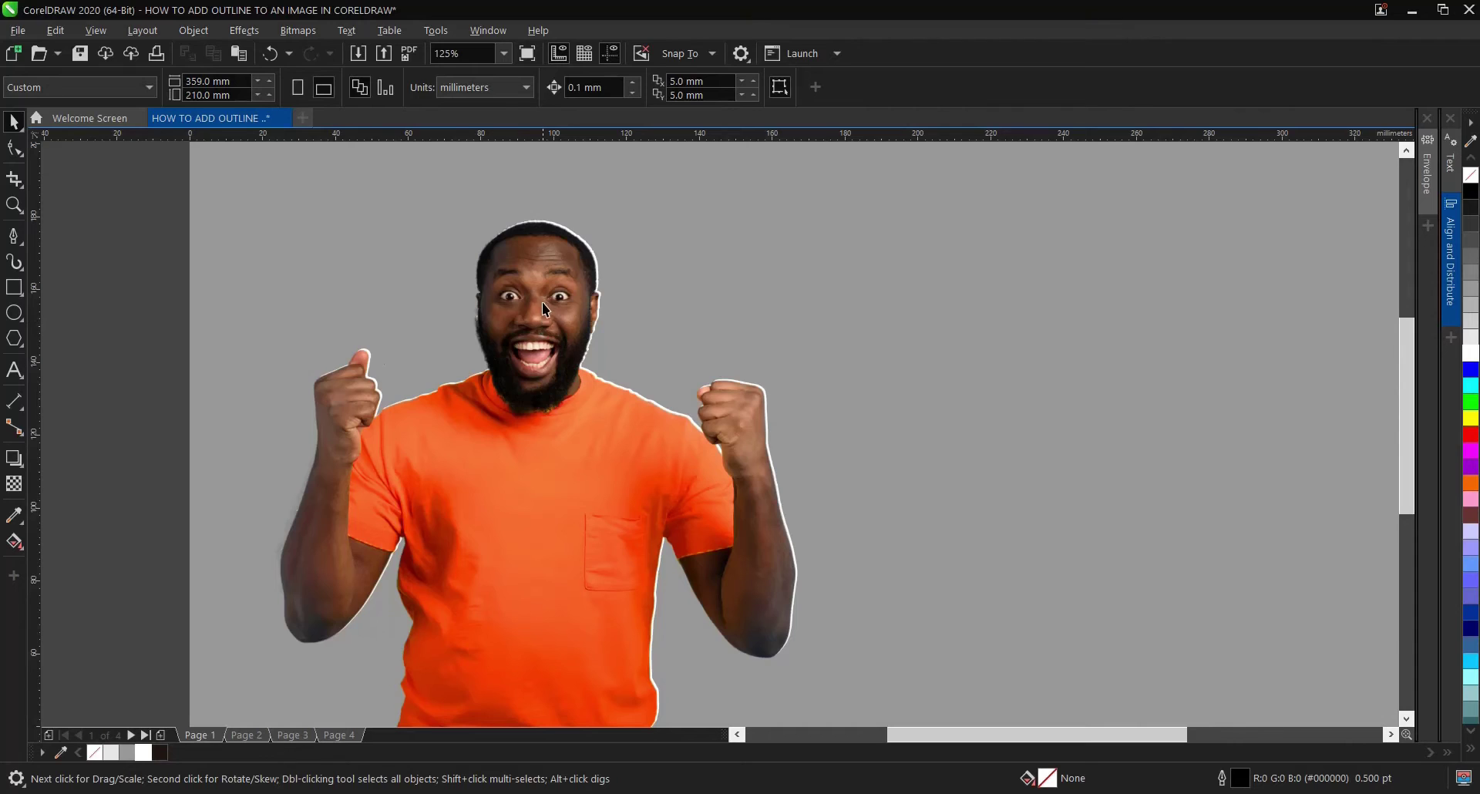
scroll(543, 299, "down", 2)
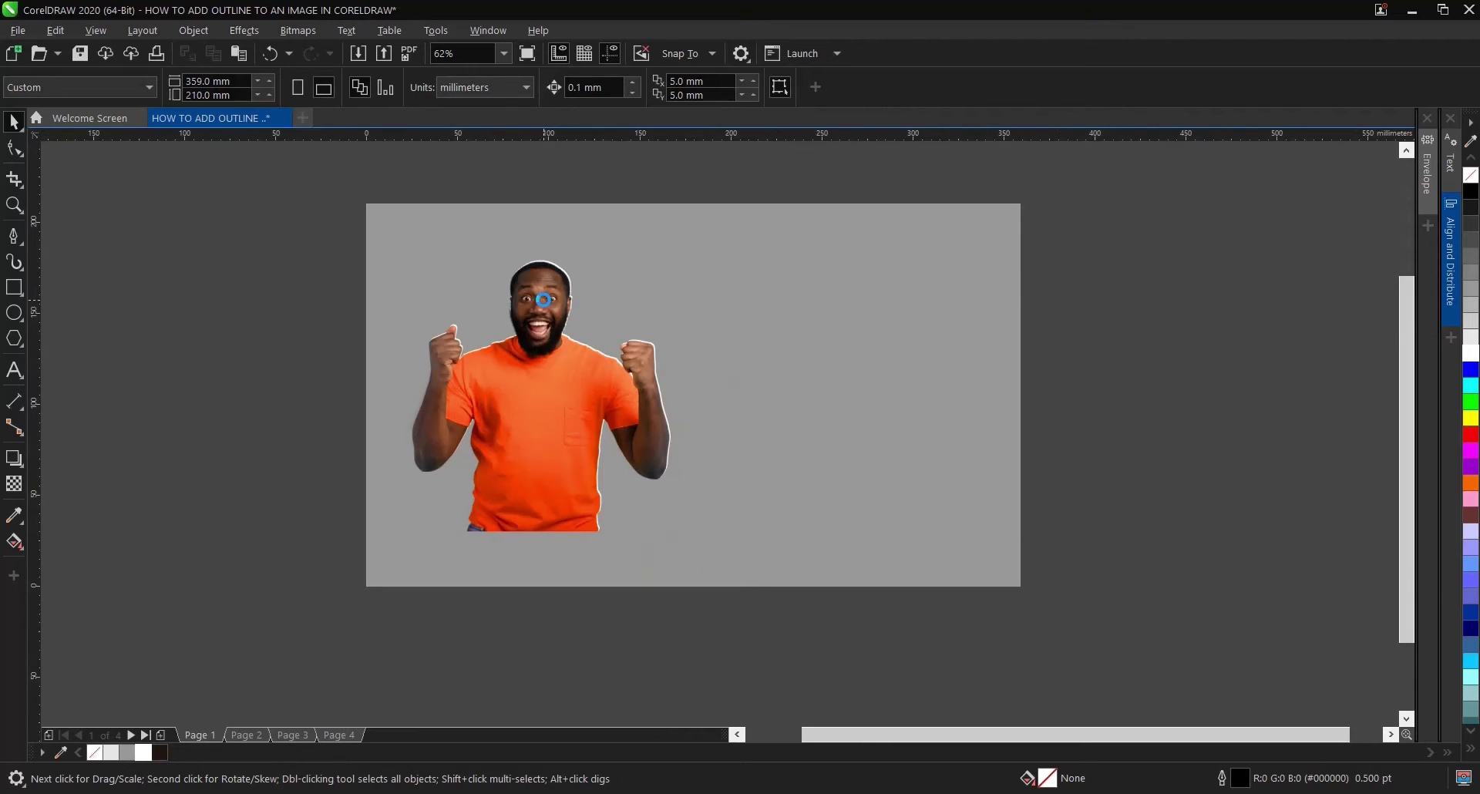
Step: Give the silhouette shape a 4 pt white outline
left_click(547, 346)
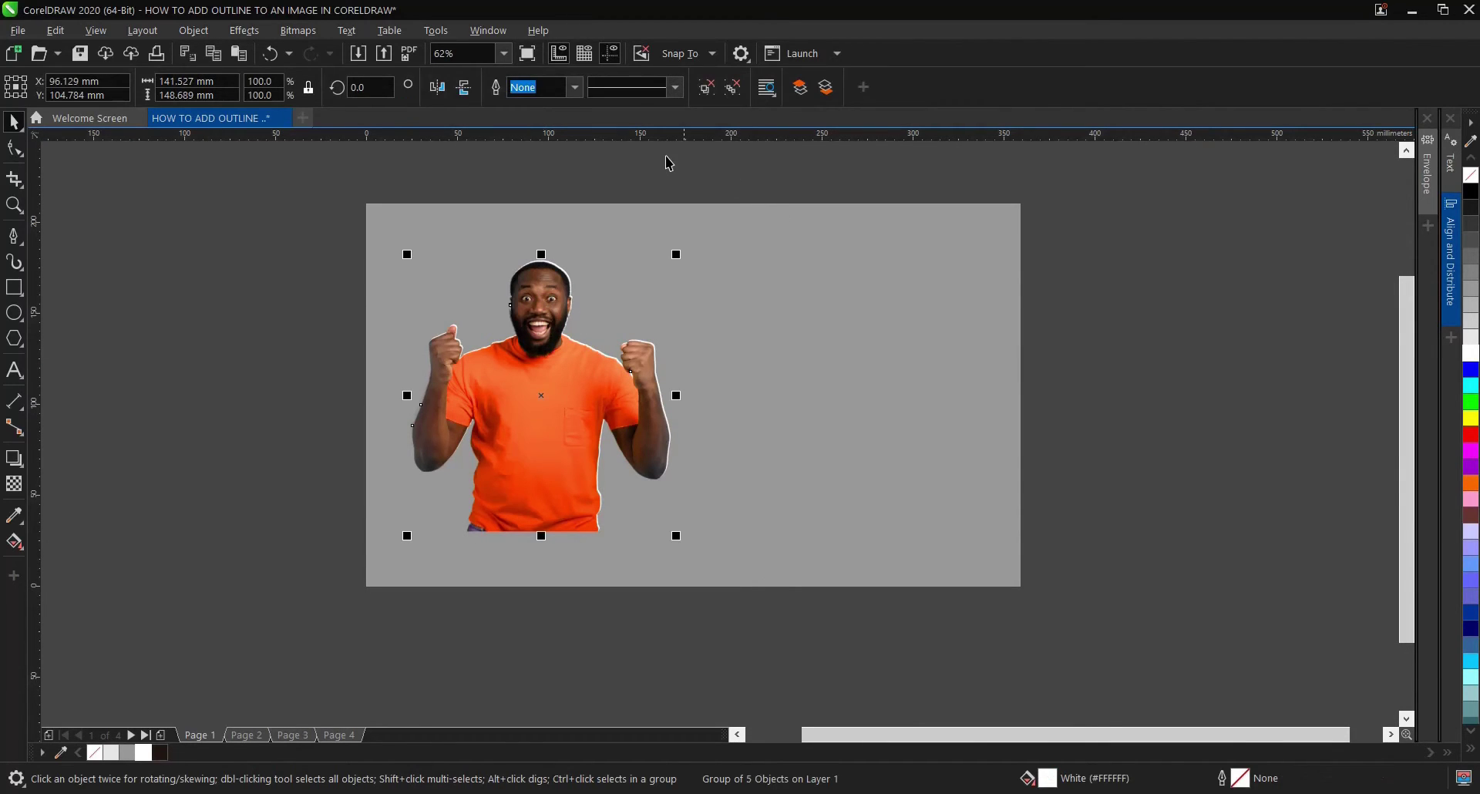
left_click(576, 88)
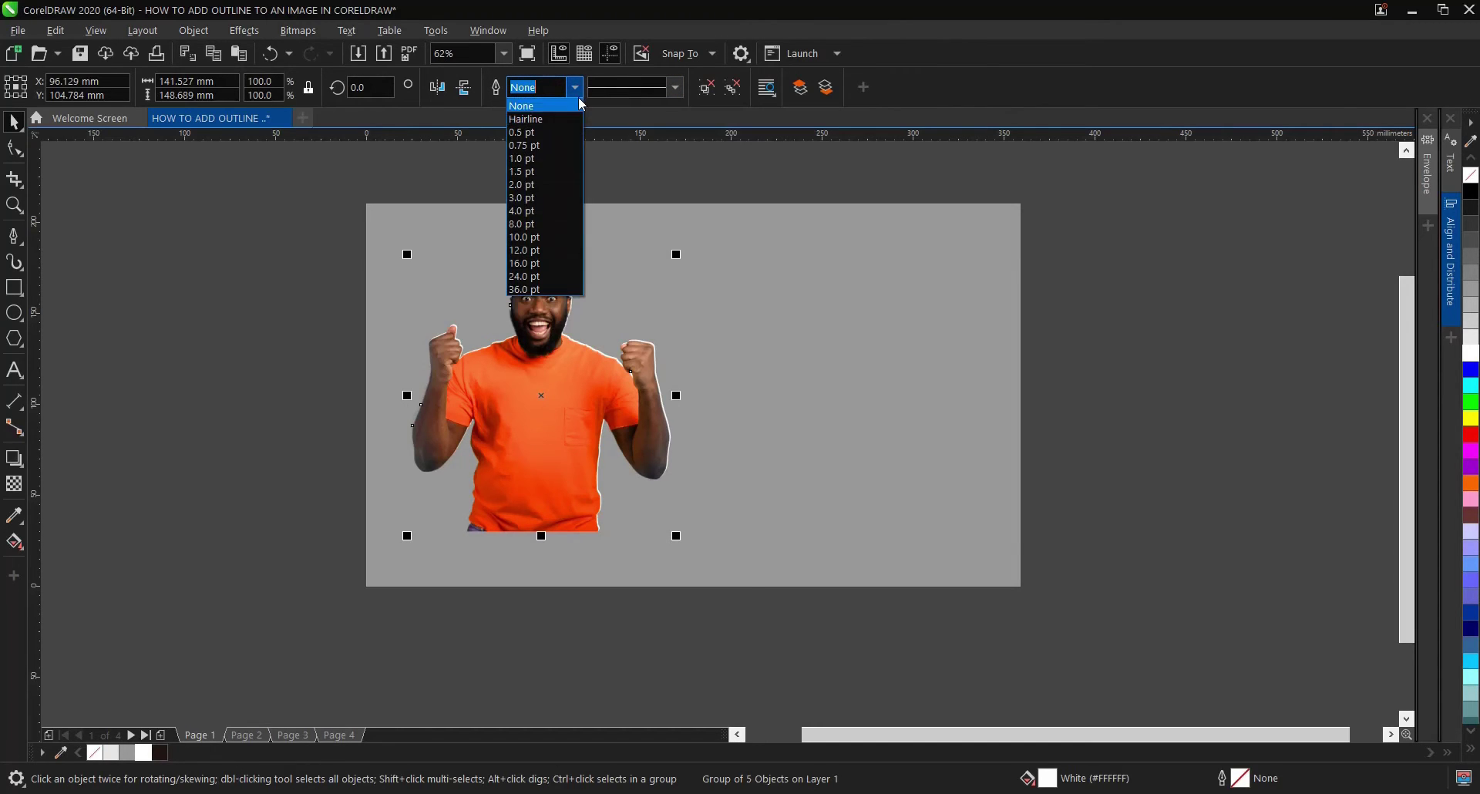
left_click(544, 206)
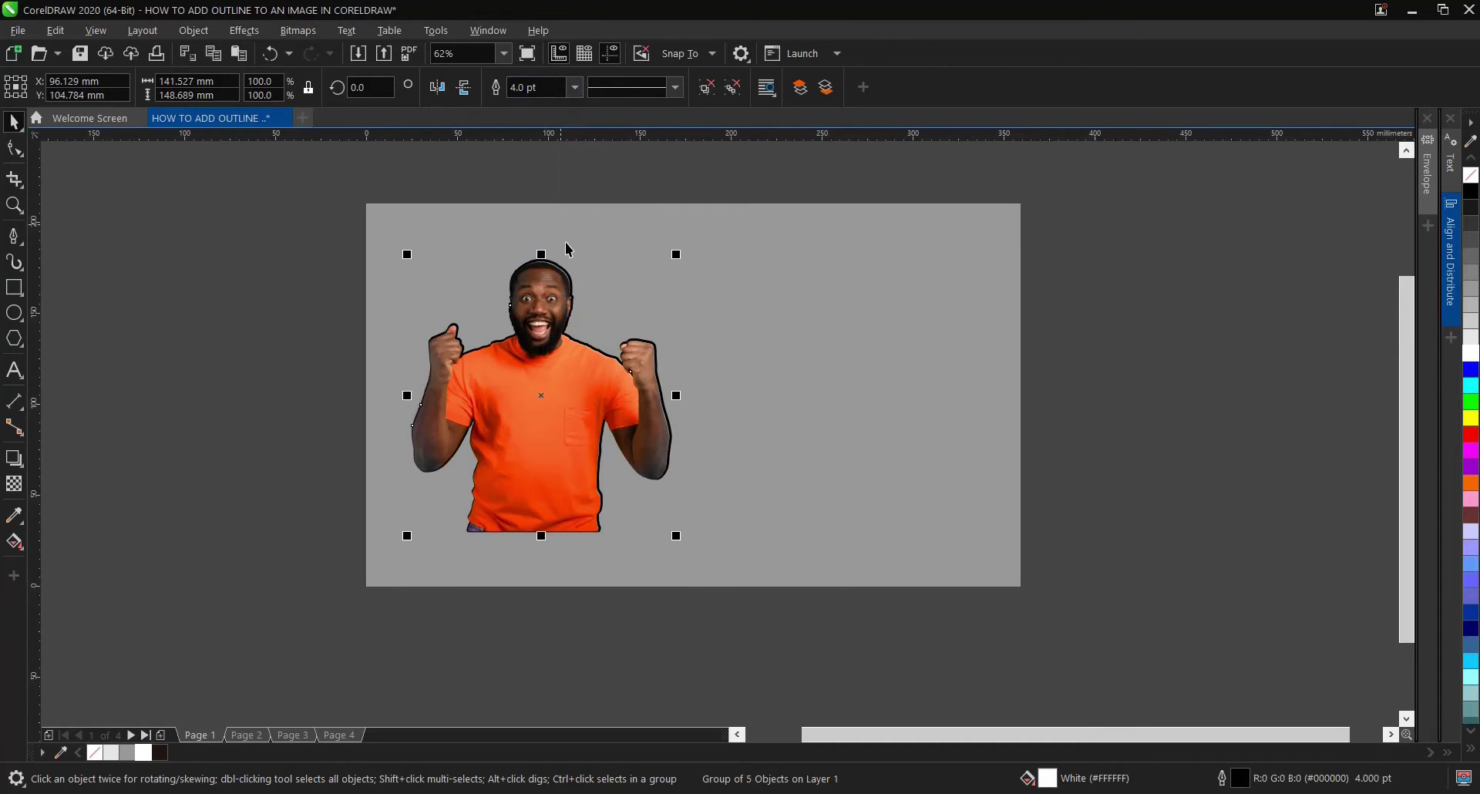
scroll(565, 255, "up", 5)
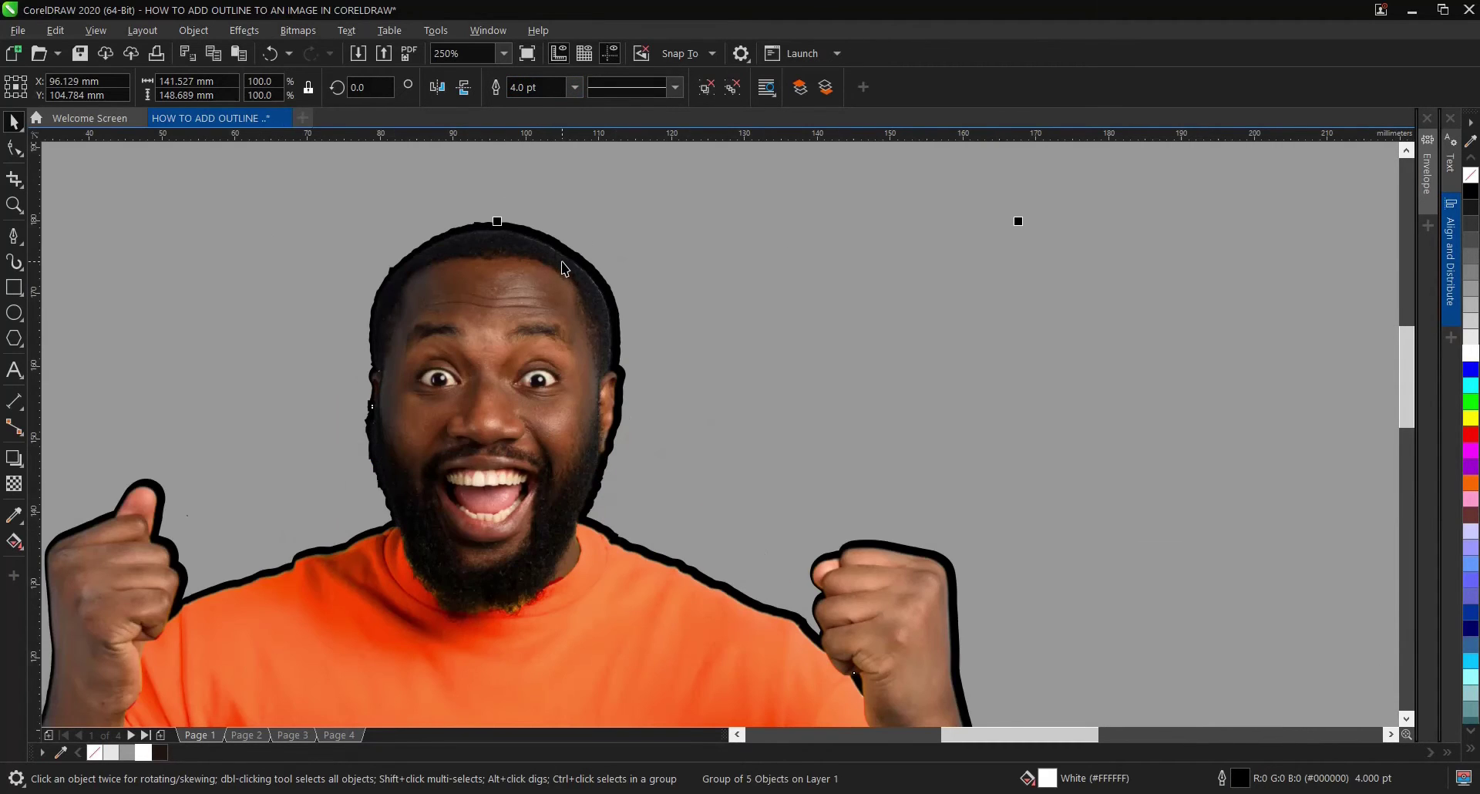
scroll(572, 251, "down", 3)
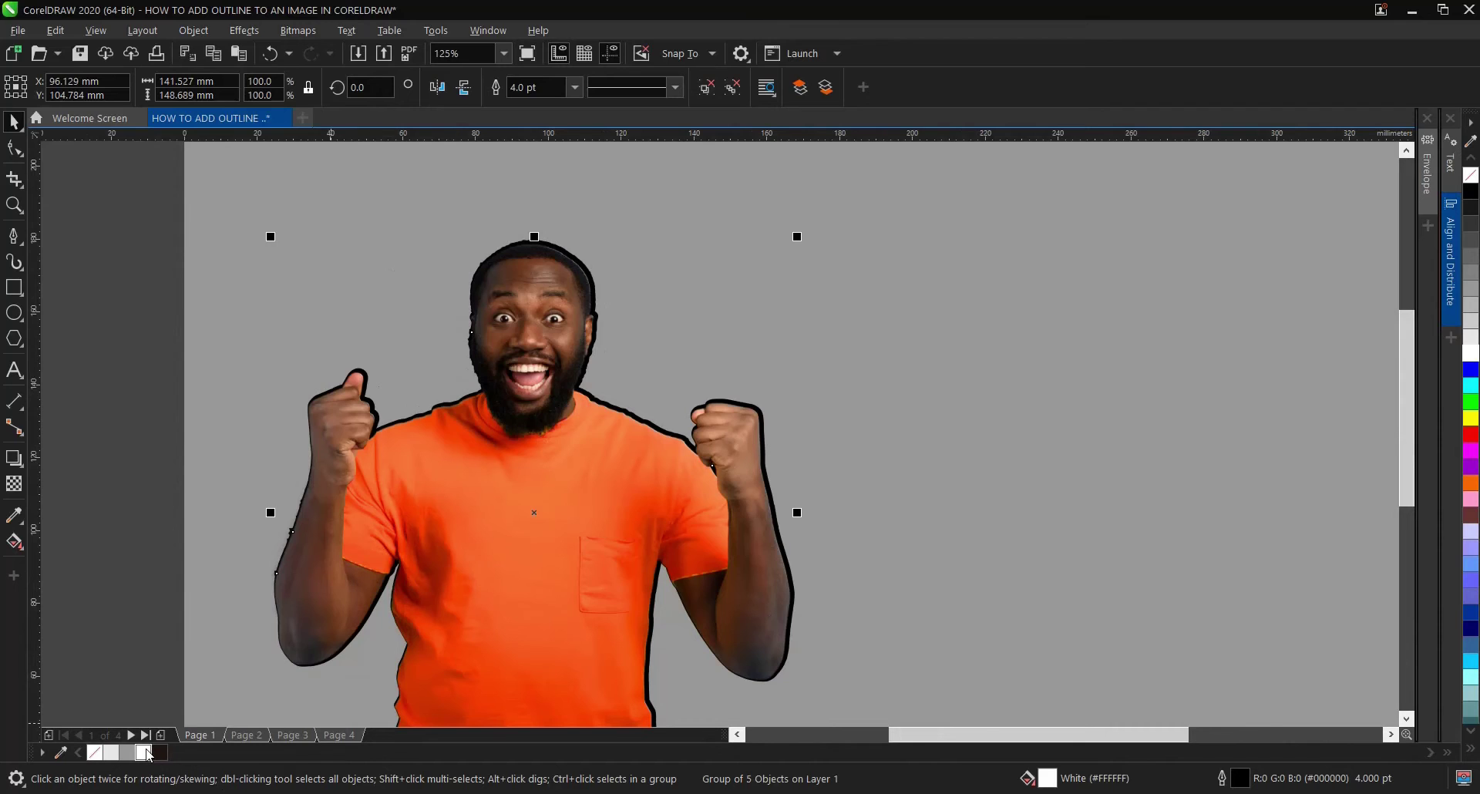
right_click(144, 753)
scroll(497, 366, "down", 3)
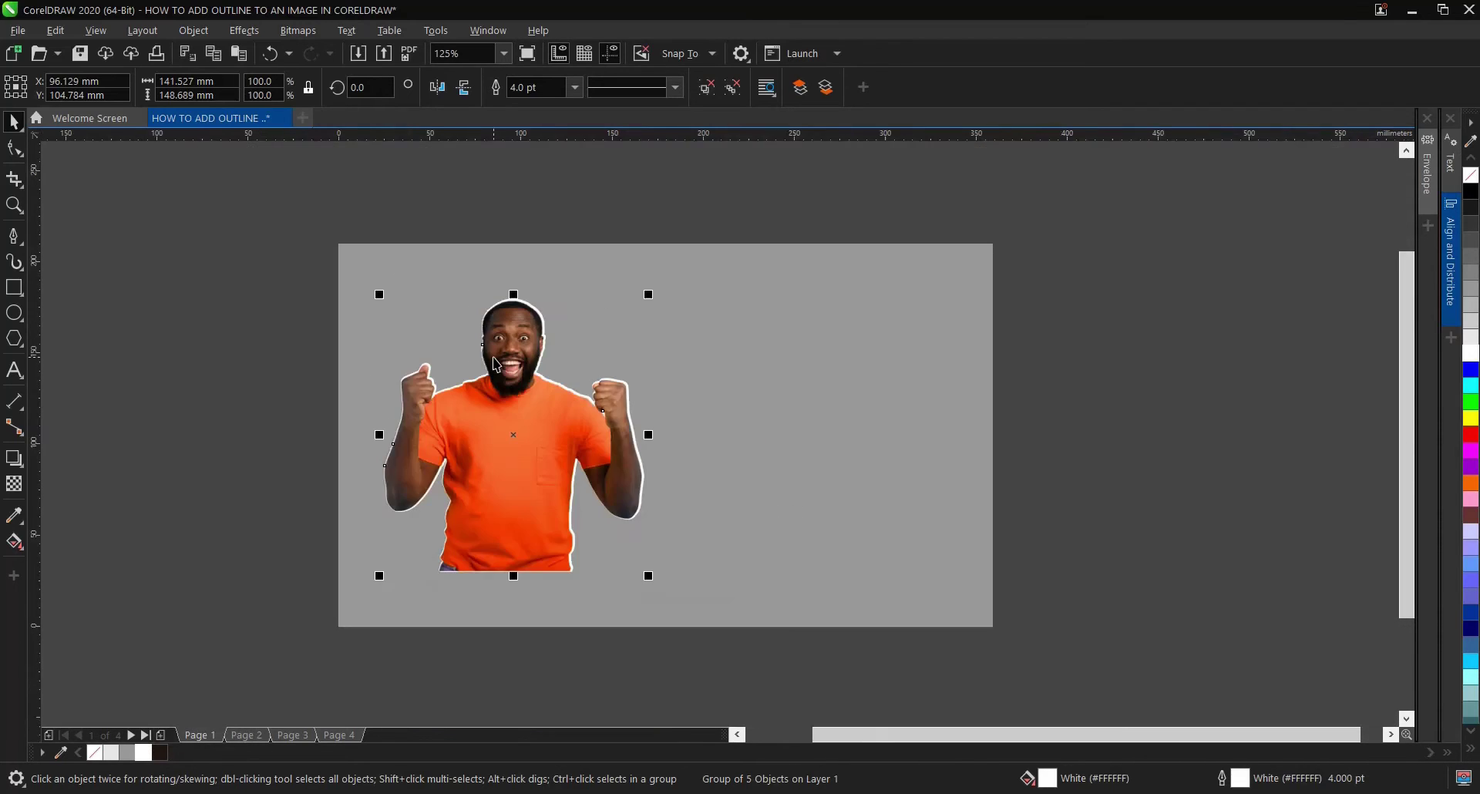
scroll(497, 366, "up", 3)
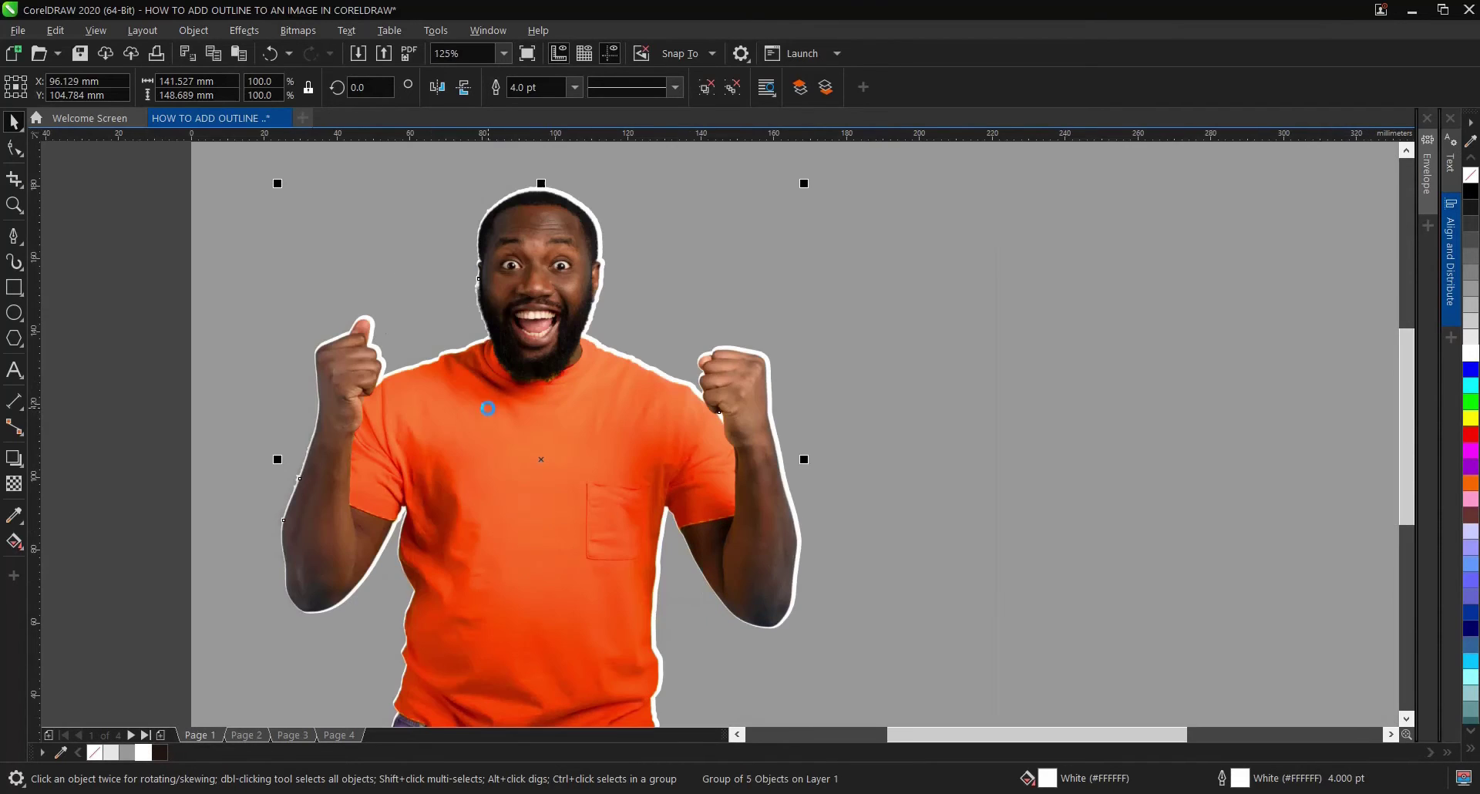
Step: Thicken the silhouette's white outline to 8 pt
left_click(575, 87)
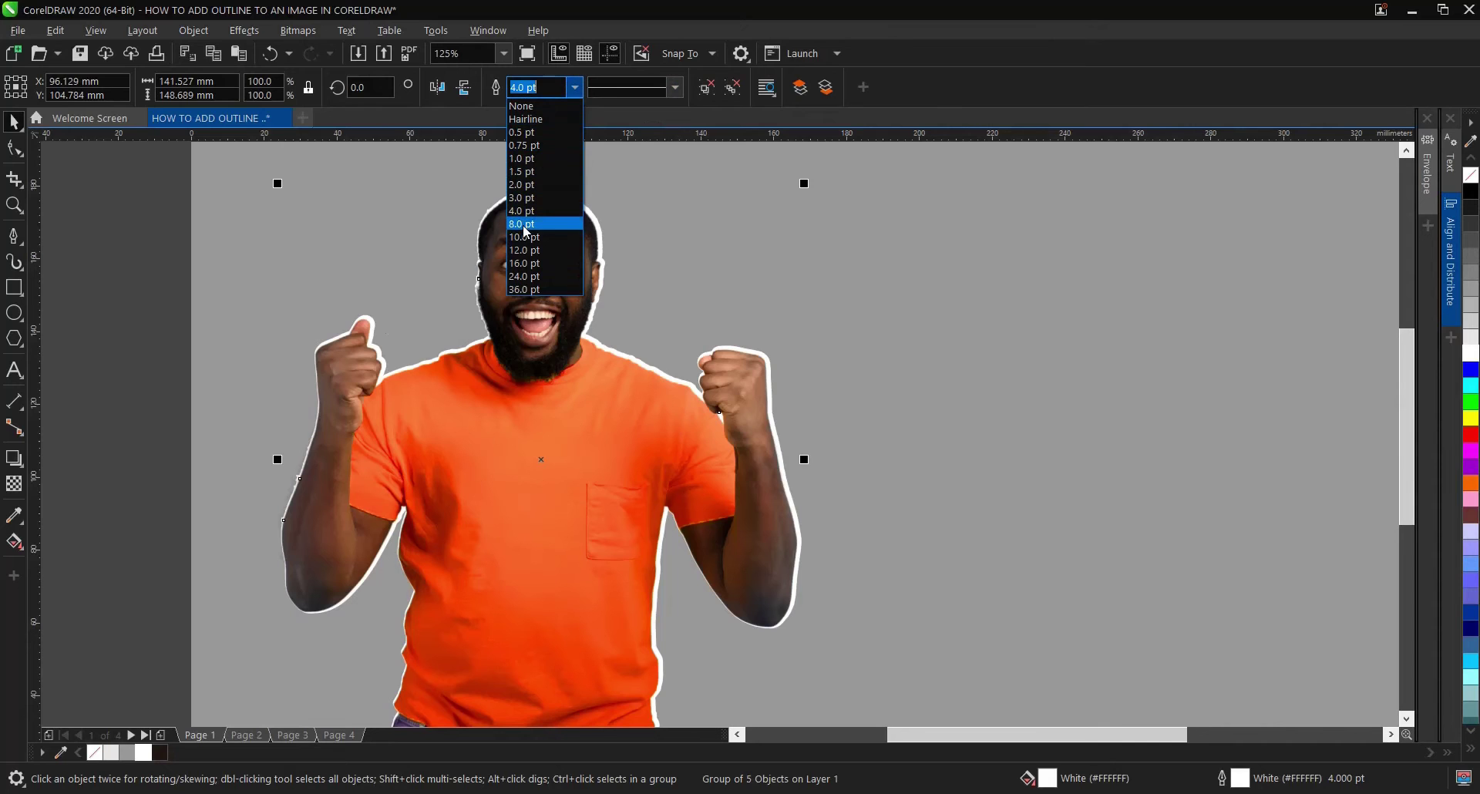
left_click(525, 225)
scroll(602, 315, "down", 3)
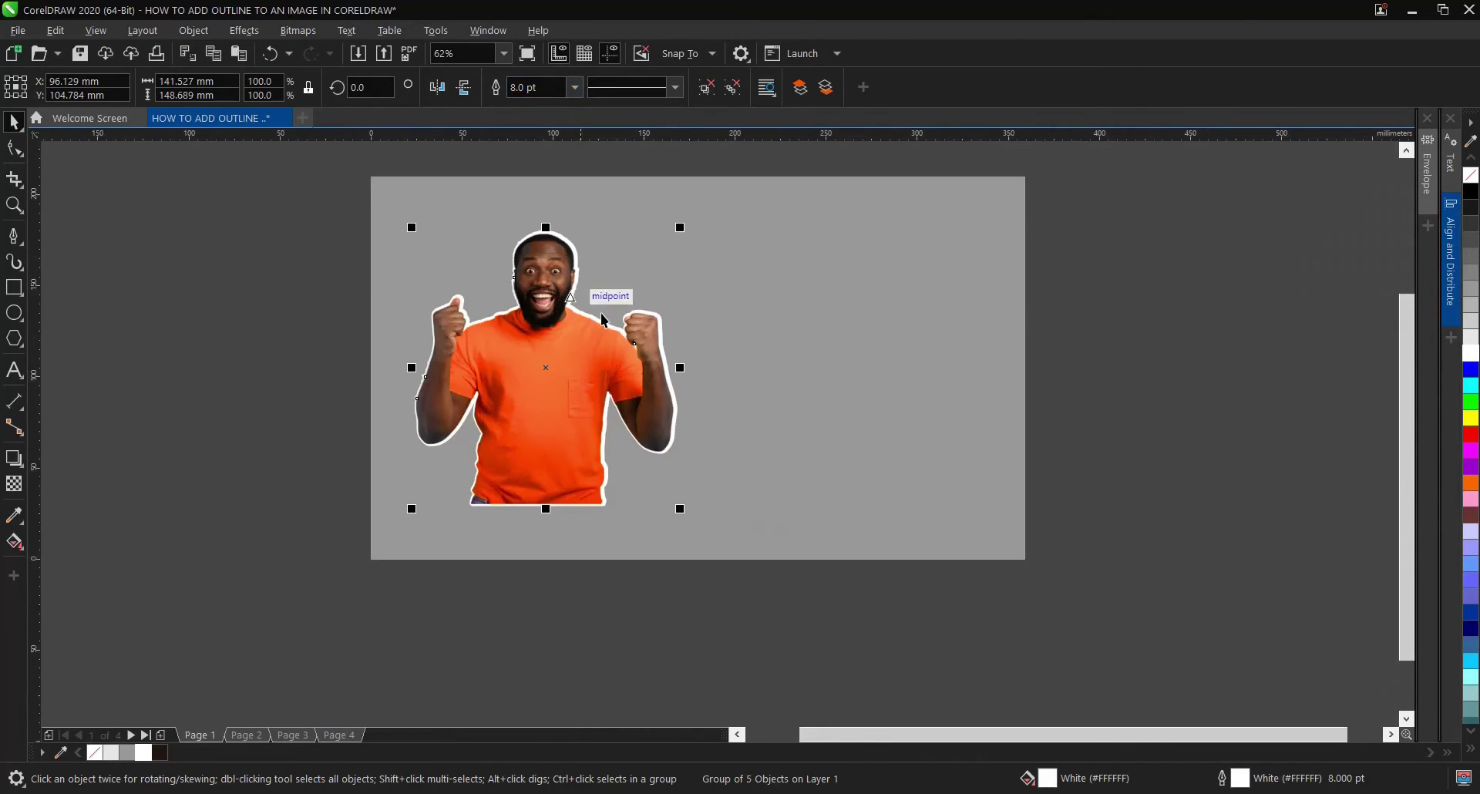
left_click(782, 340)
scroll(508, 356, "up", 3)
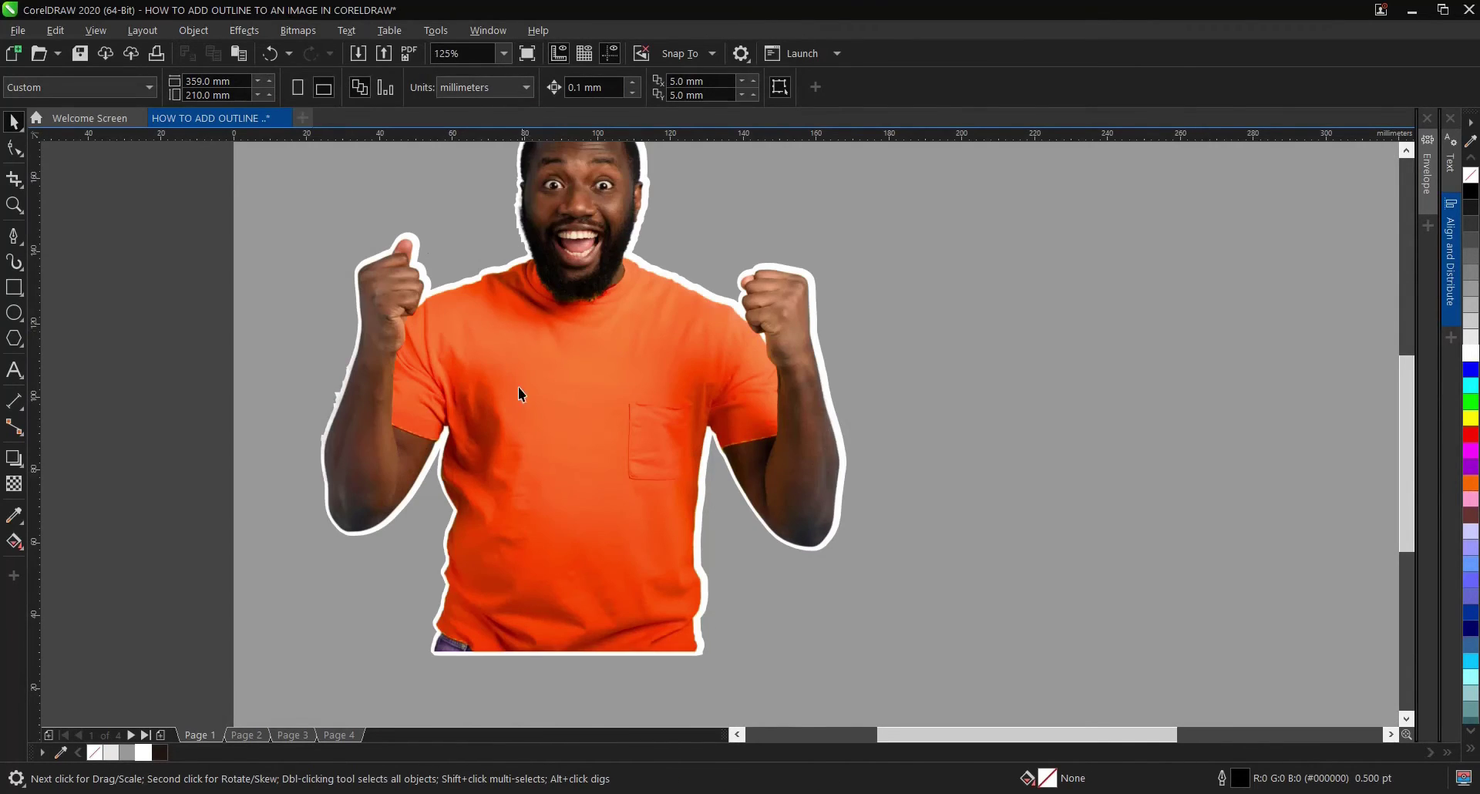
scroll(518, 387, "down", 3)
scroll(672, 386, "up", 3)
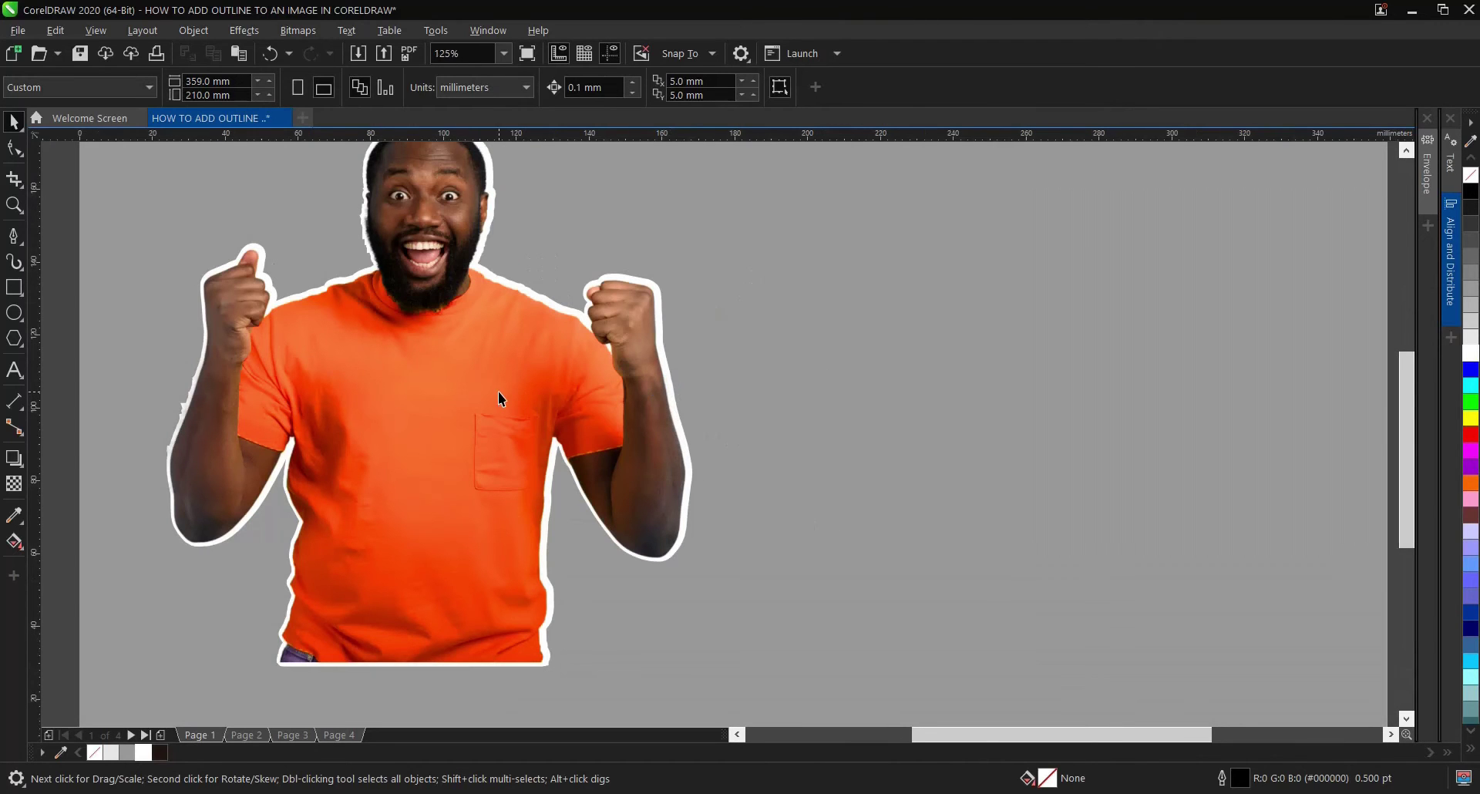
scroll(267, 405, "up", 3)
Step: Shift the man photo slightly right within its white border
left_click(279, 393)
left_click_drag(289, 390, 363, 399)
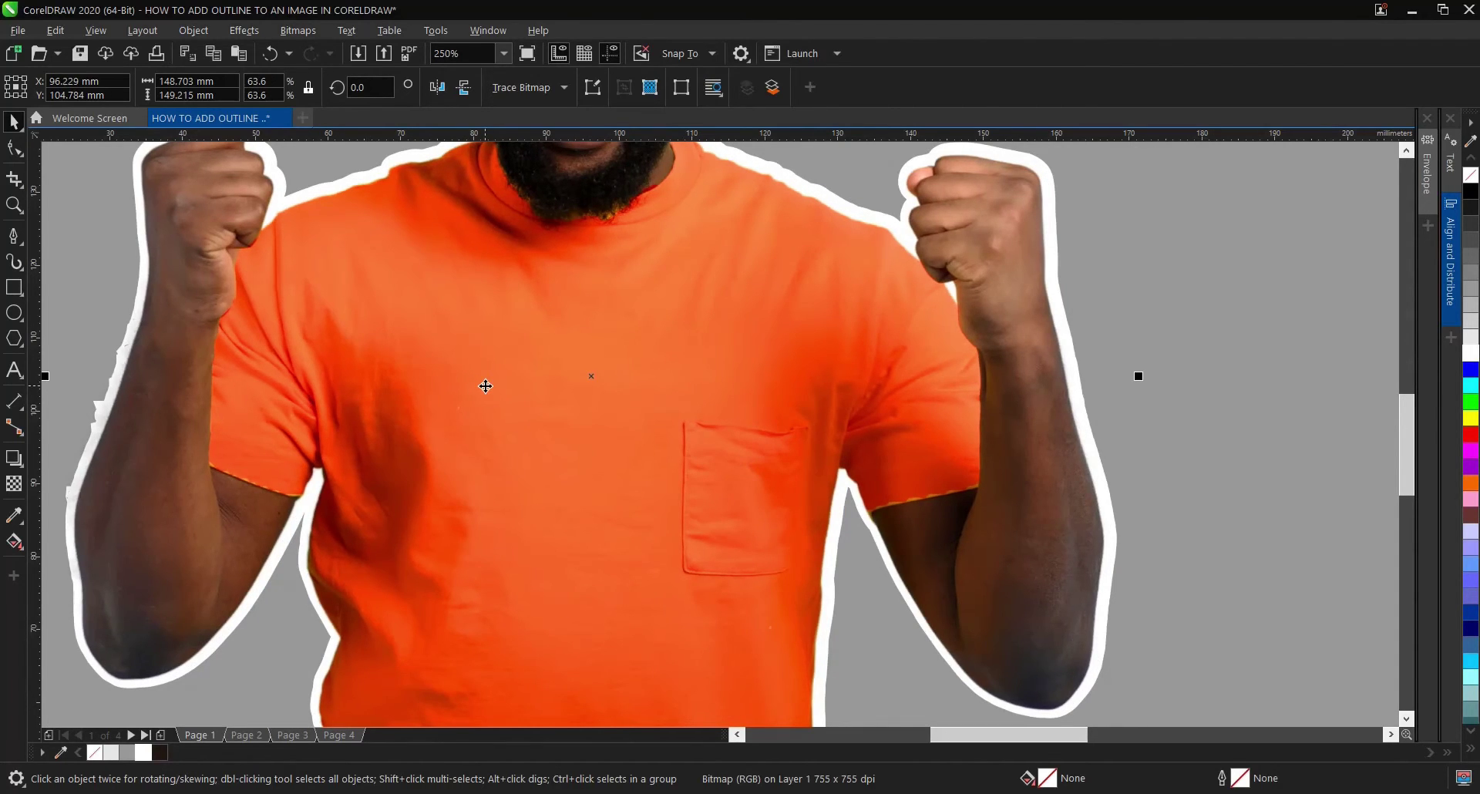
key("Right")
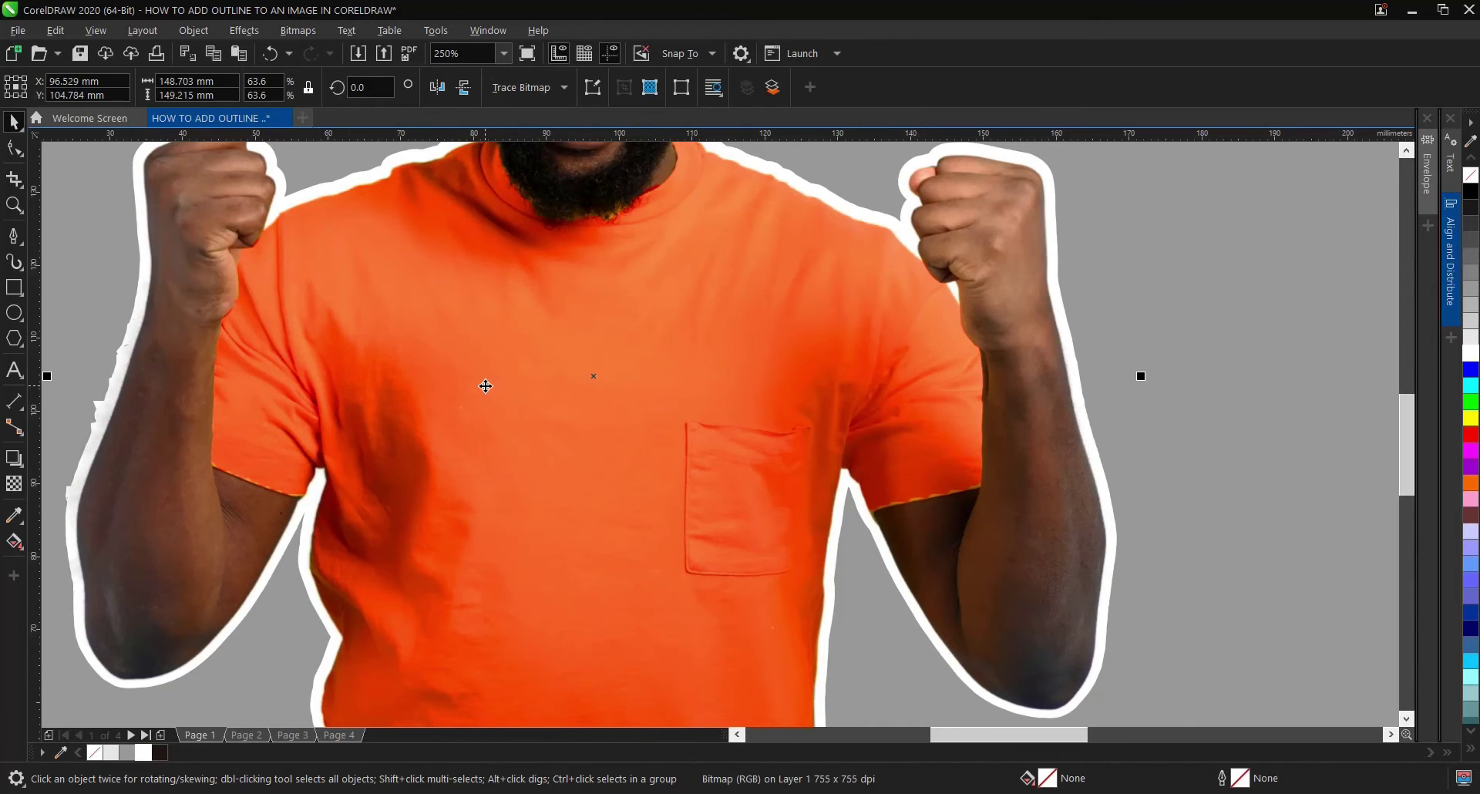
scroll(600, 416, "down", 4)
Step: Zoom in on the outlined figure and place a duplicate of it to the right
key("z")
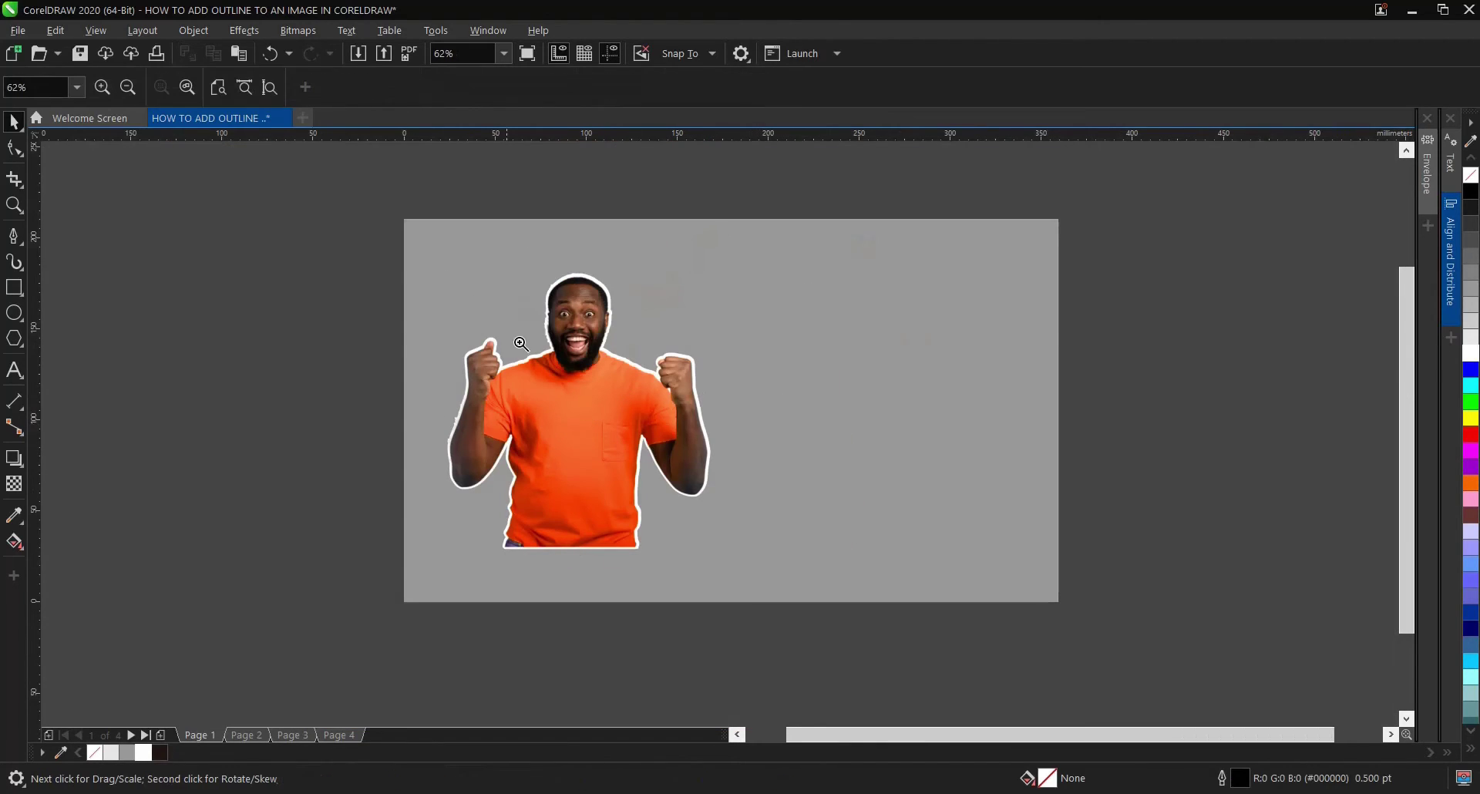
left_click_drag(434, 261, 736, 574)
key("space")
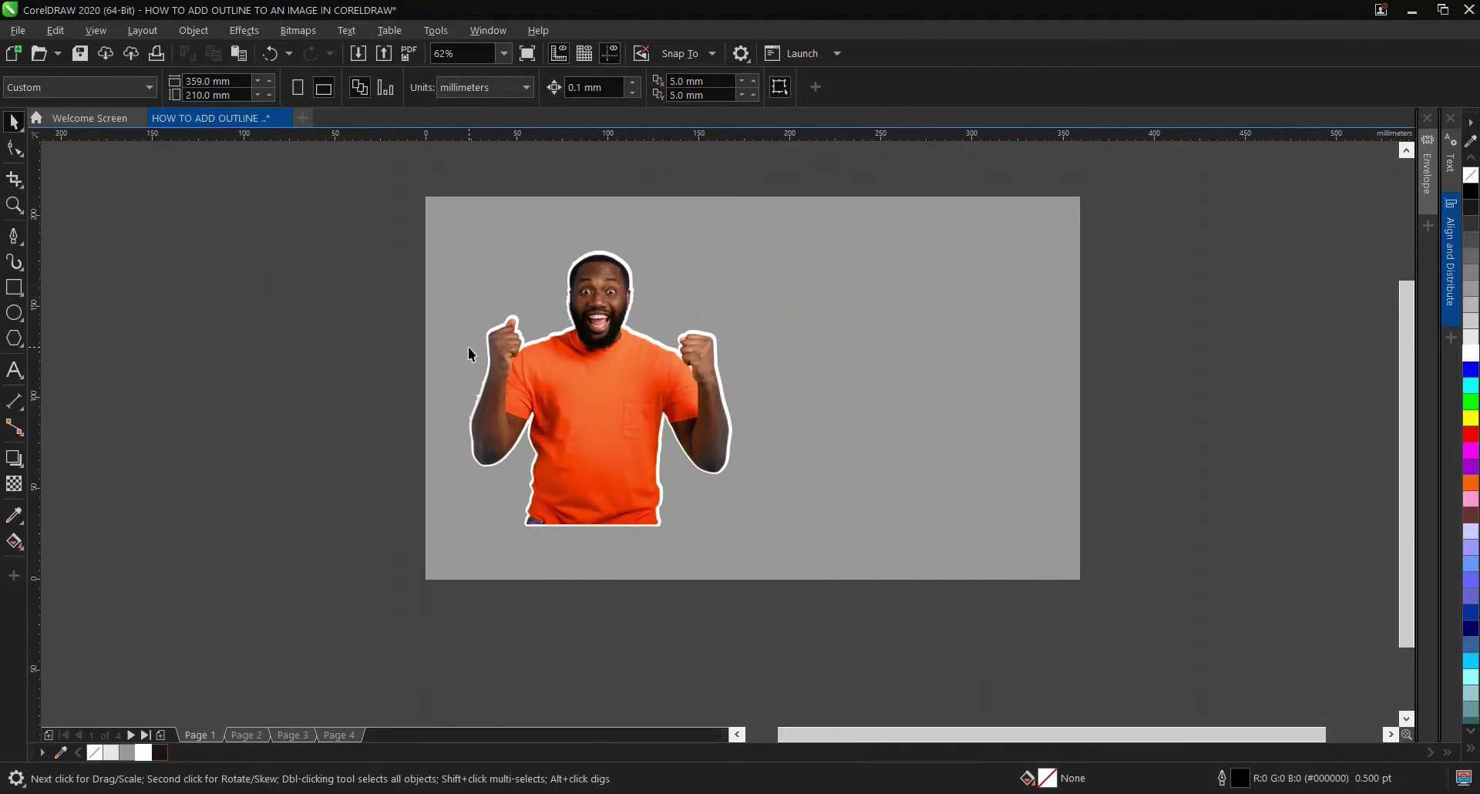
left_click_drag(446, 225, 703, 510)
left_click_drag(766, 569, 773, 578)
left_click_drag(586, 393, 878, 413)
left_click(1181, 363)
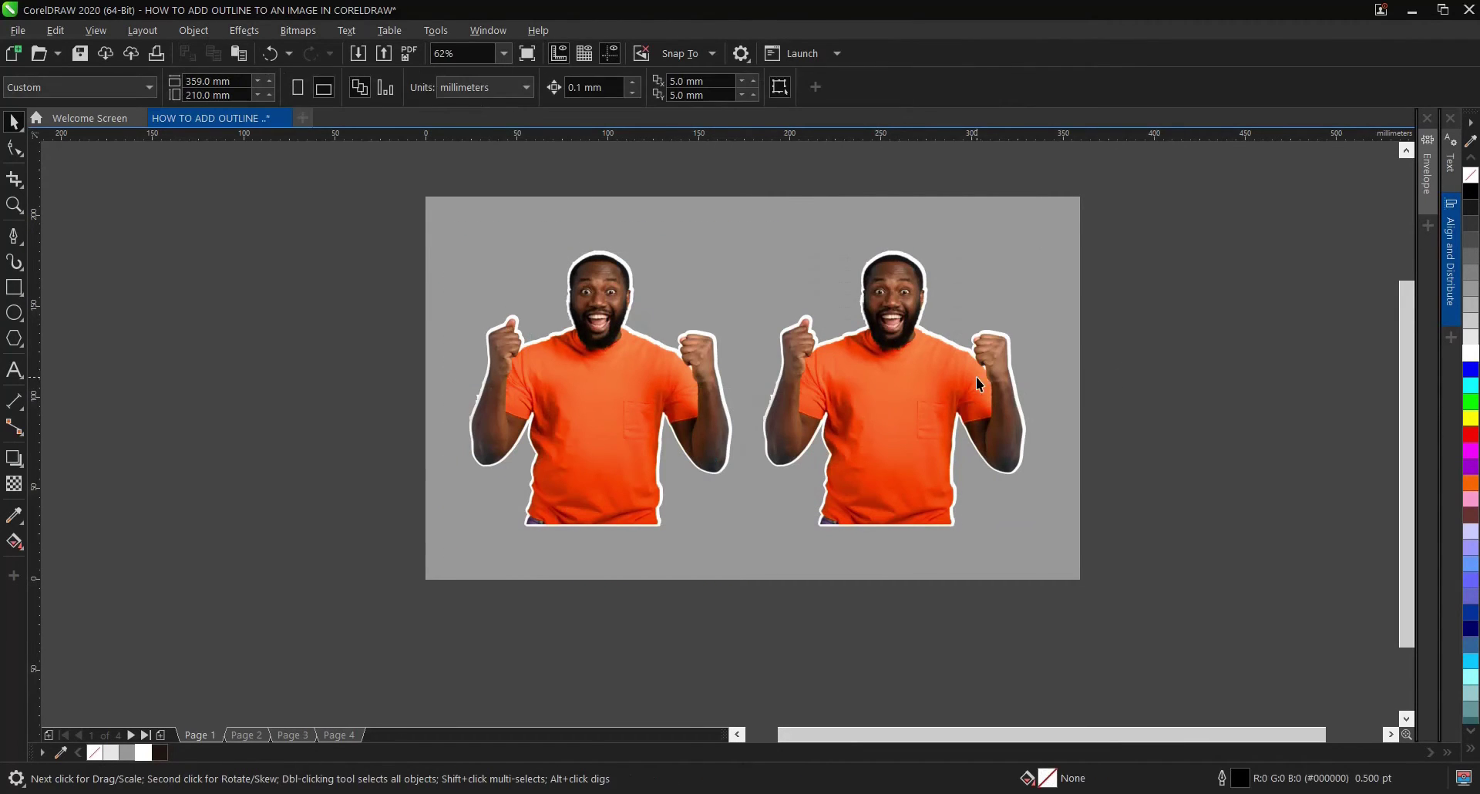
Step: Delete the copy's white silhouette and return the plain photo beside the first figure
left_click(976, 378)
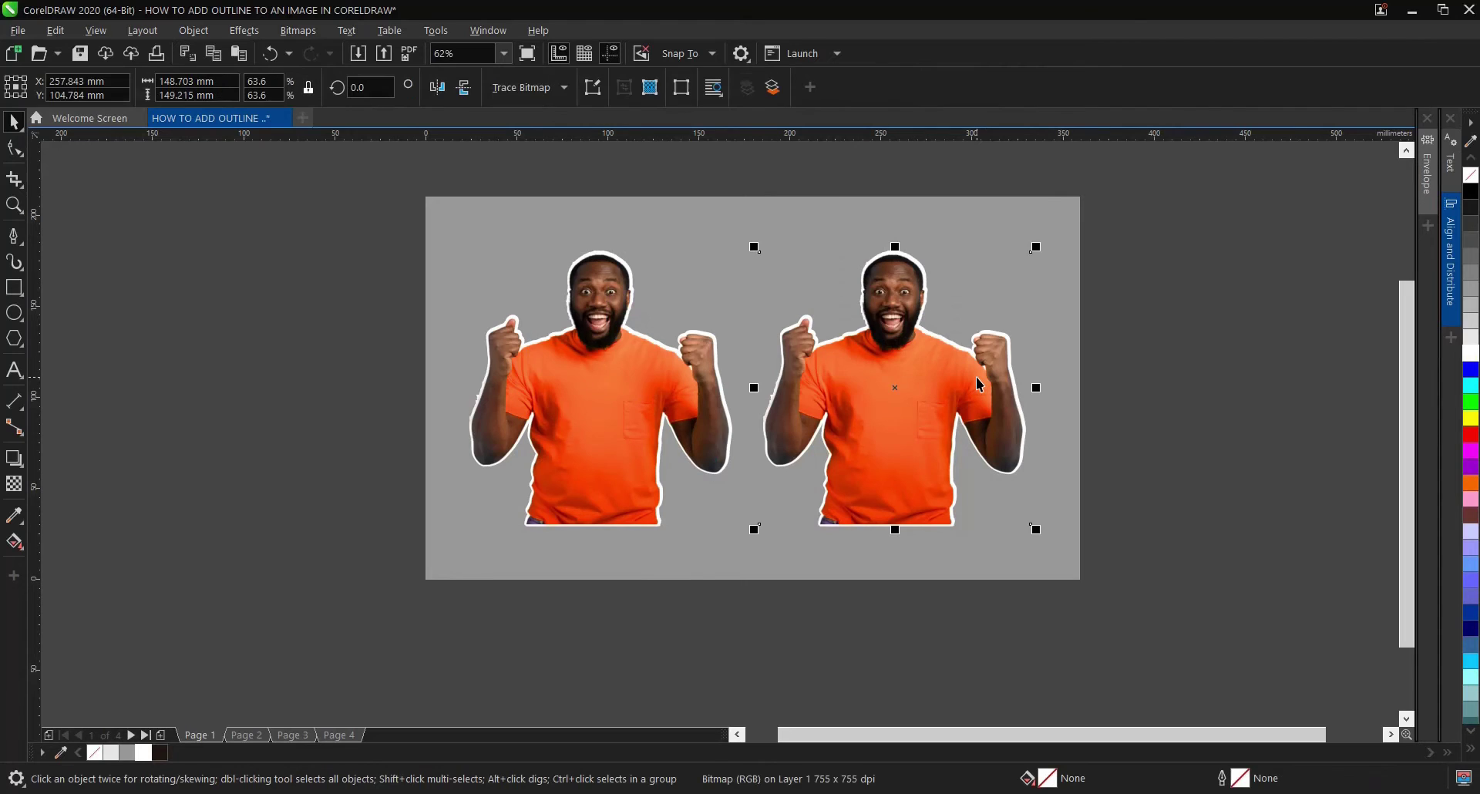
left_click_drag(910, 382, 1194, 382)
left_click(933, 377)
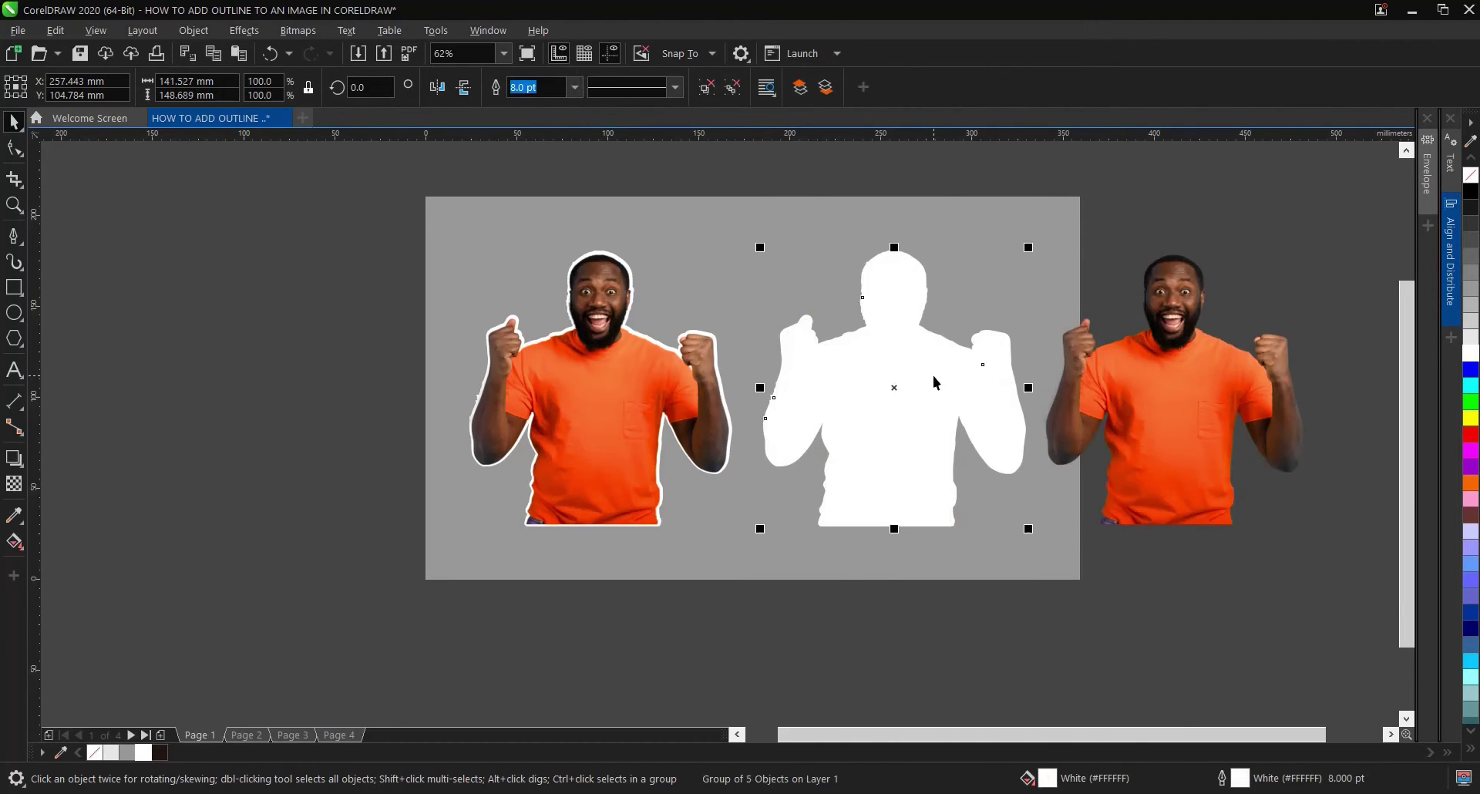
key("Delete")
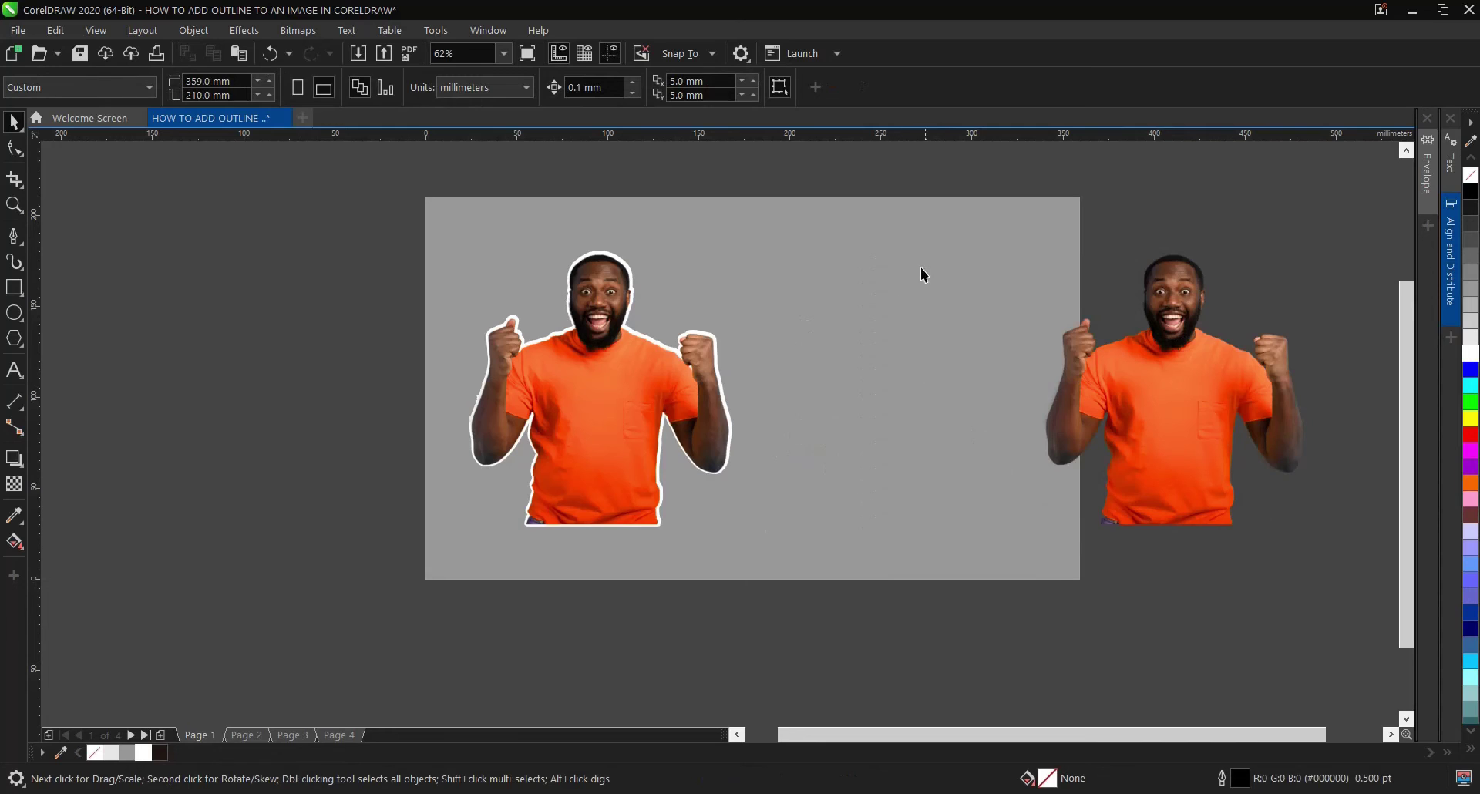
left_click_drag(1203, 391, 931, 373)
left_click(1040, 355)
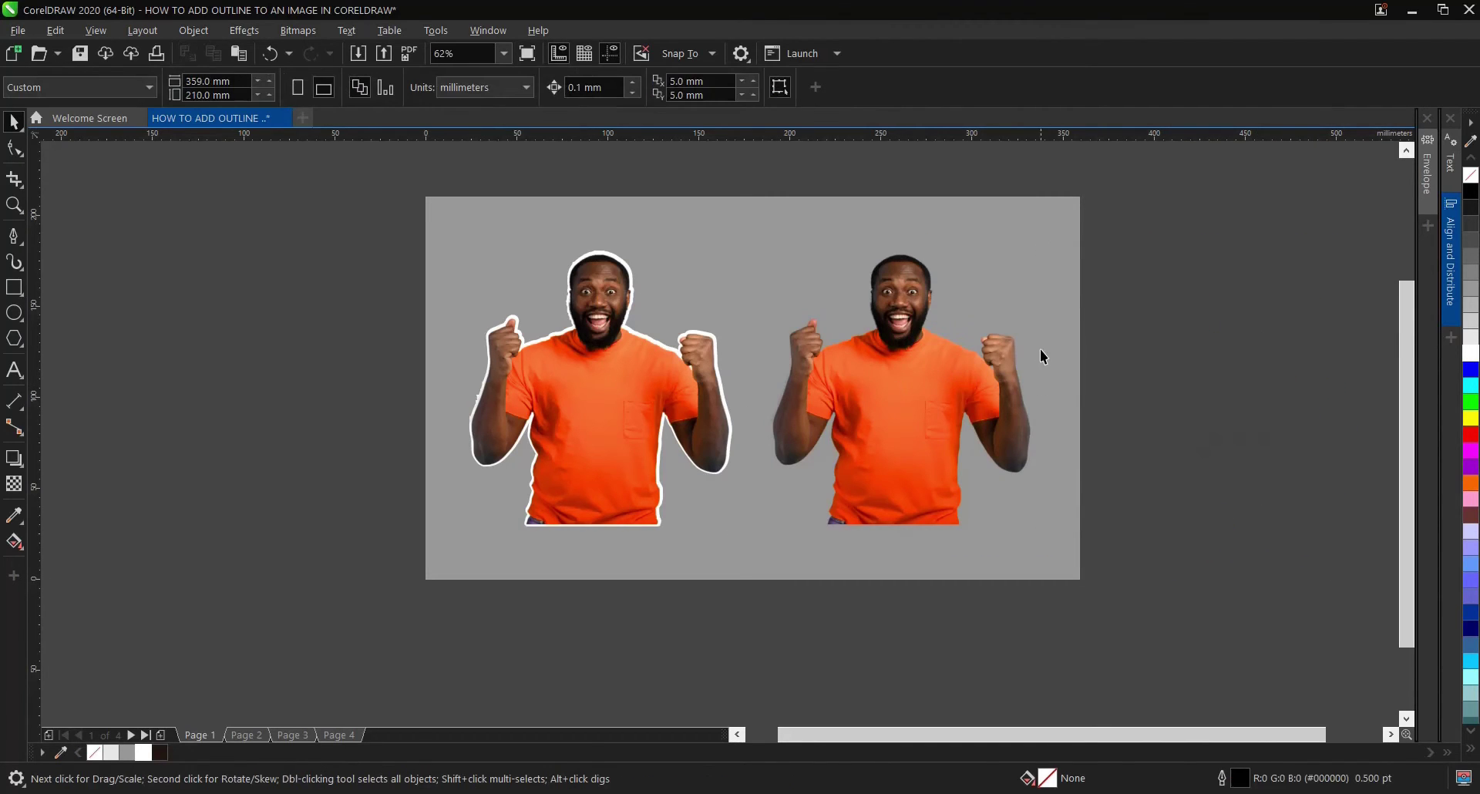
scroll(1022, 304, "up", 2)
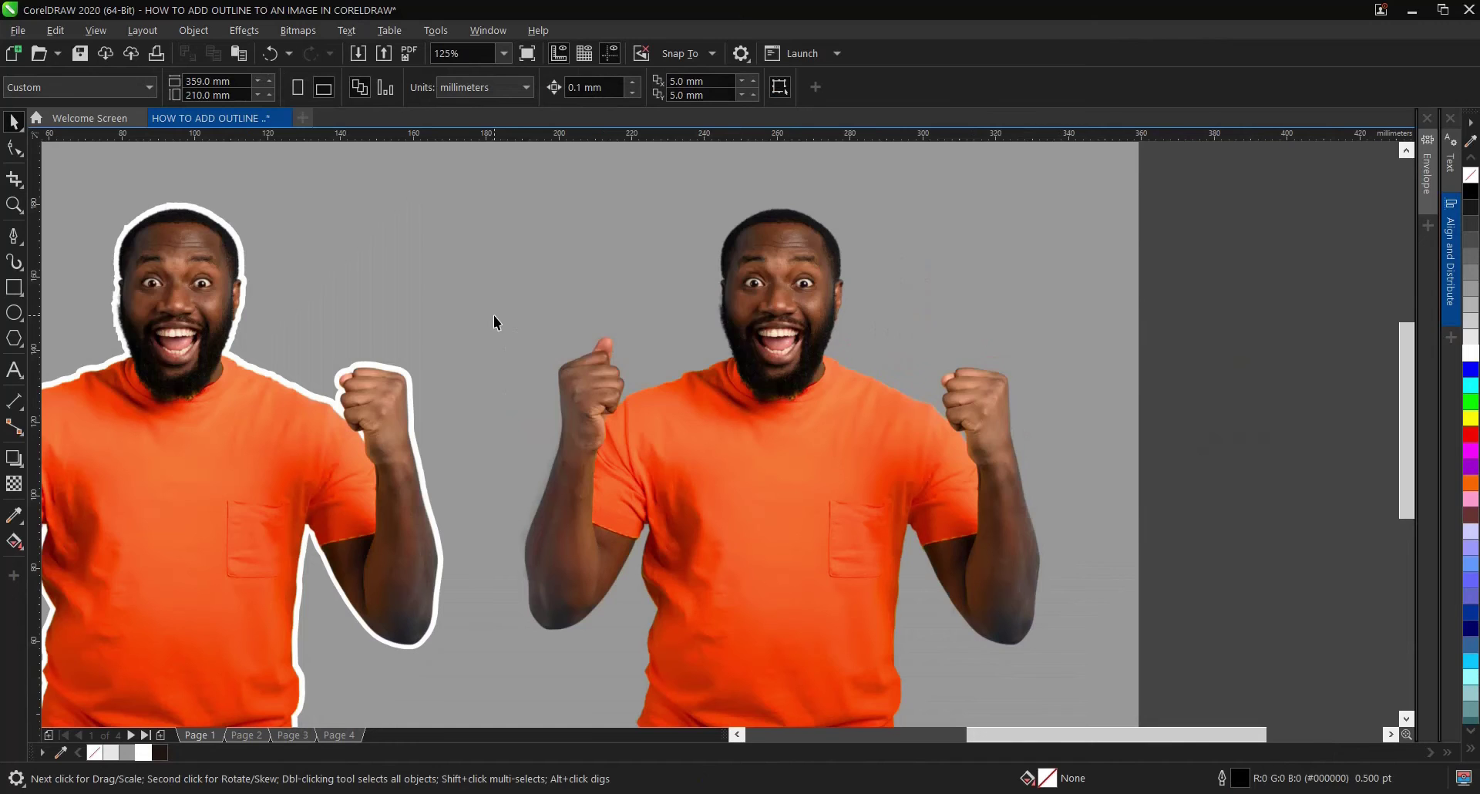
Step: Switch to the Bézier tool and zoom in on the right man's head
left_click(13, 235)
scroll(605, 279, "down", 2)
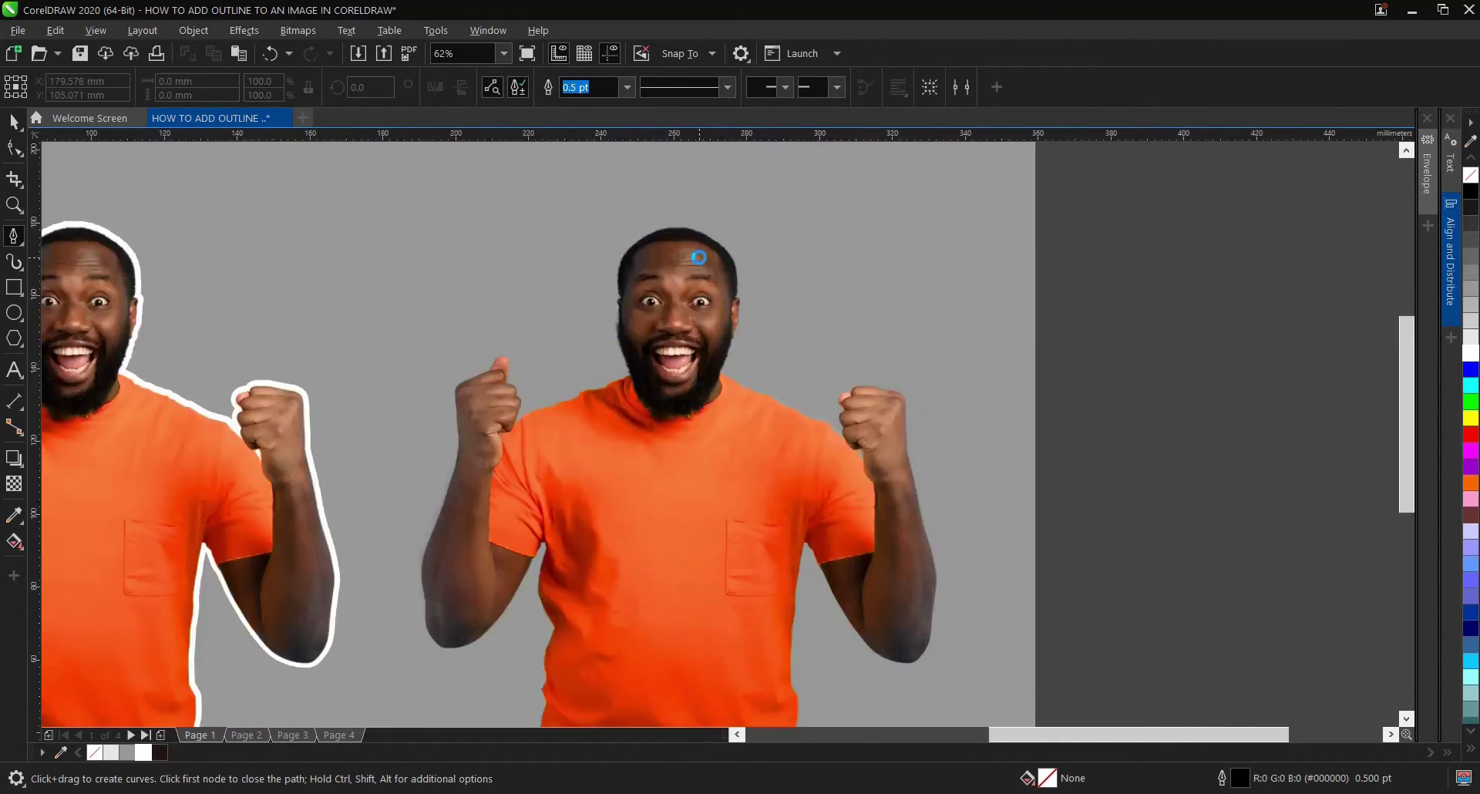
scroll(694, 254, "up", 2)
scroll(691, 250, "up", 2)
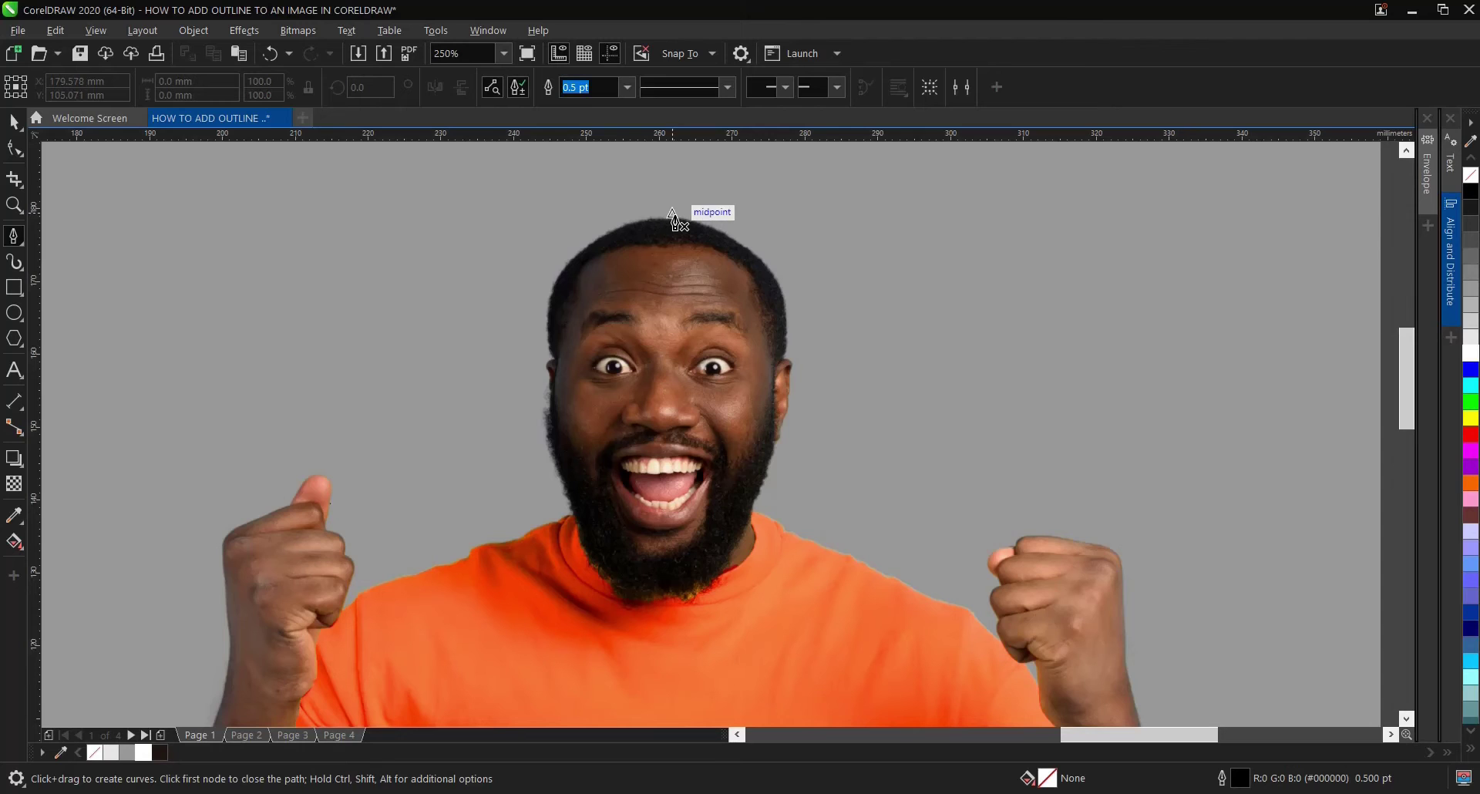
scroll(675, 222, "up", 2)
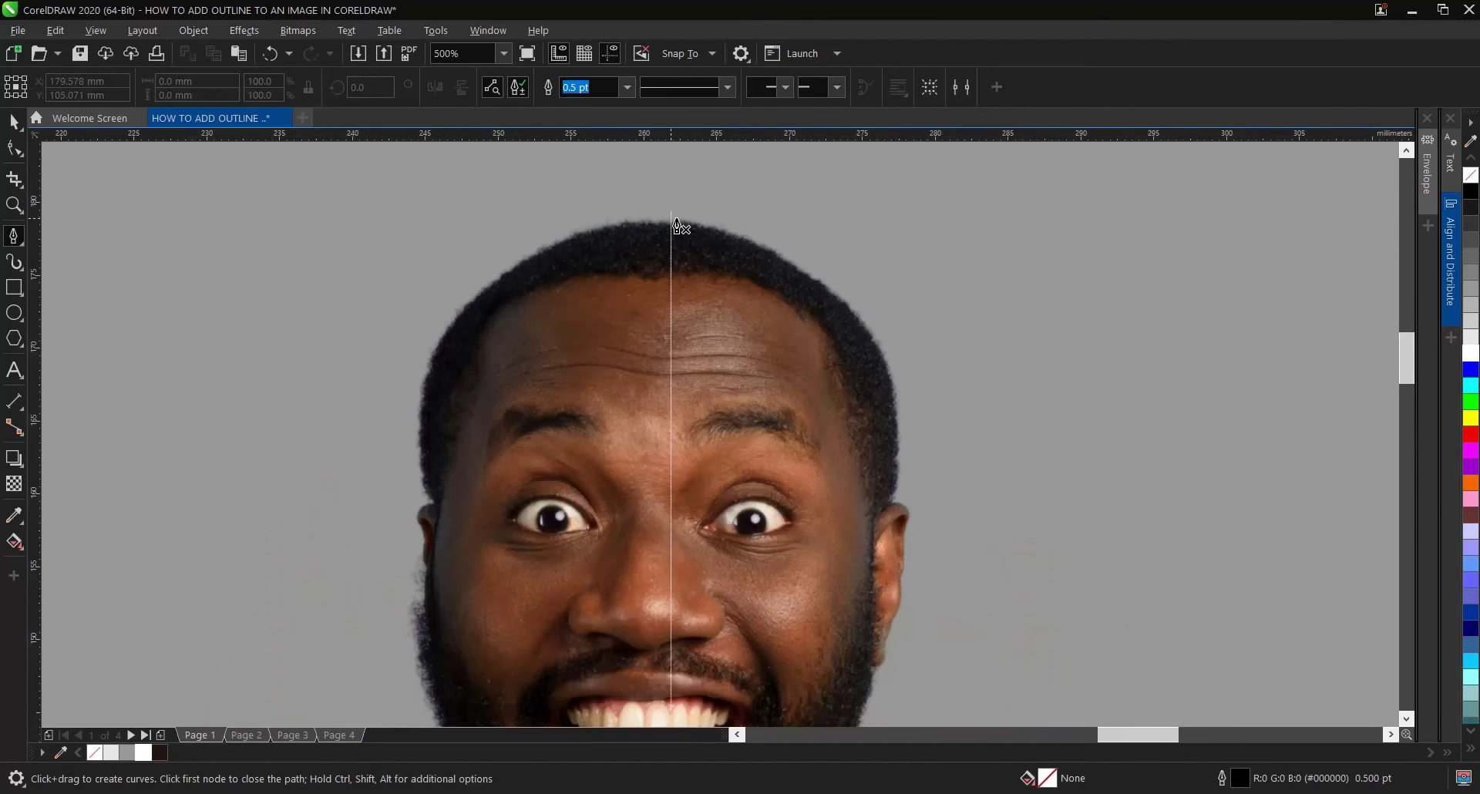
scroll(677, 223, "up", 2)
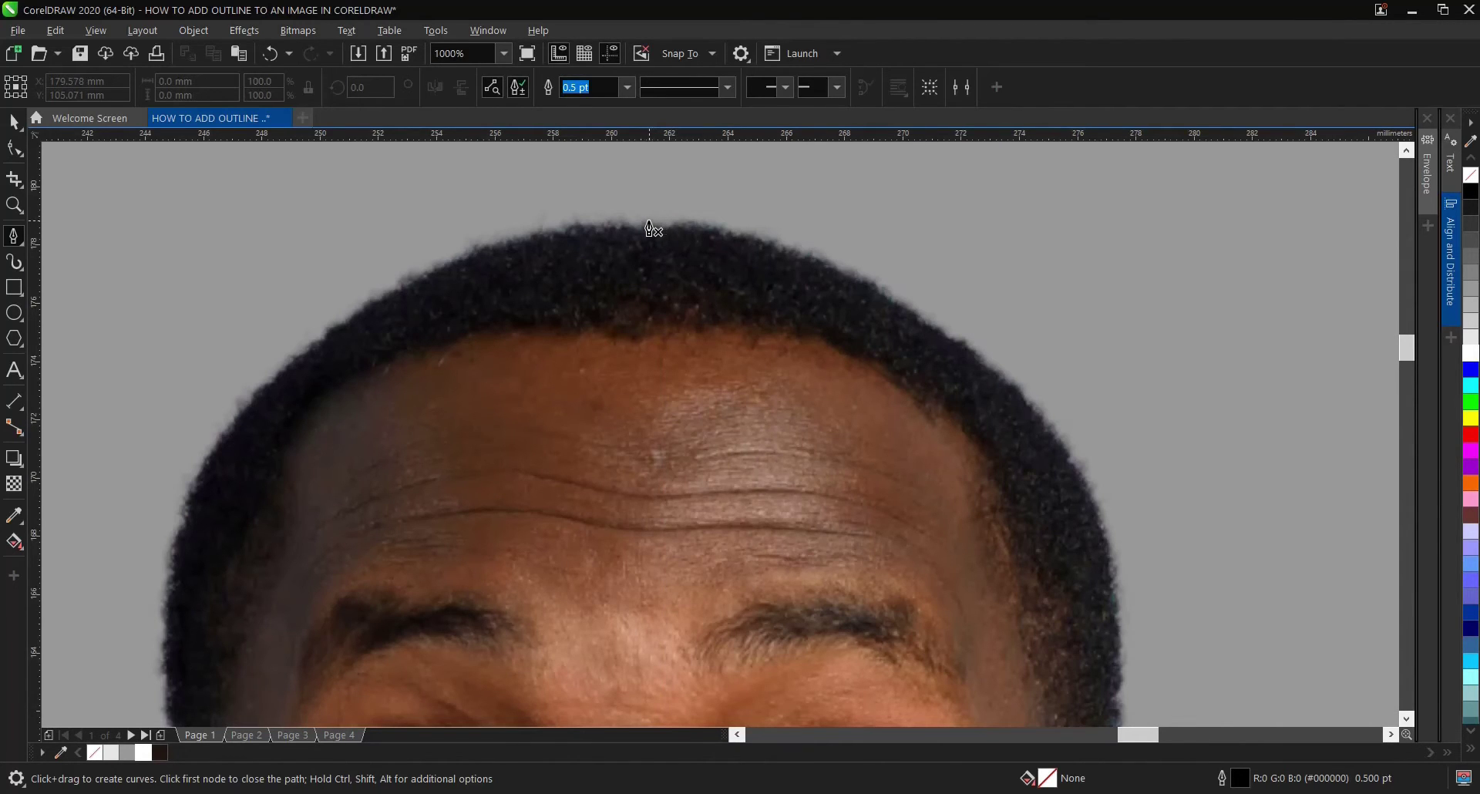
scroll(632, 229, "down", 2)
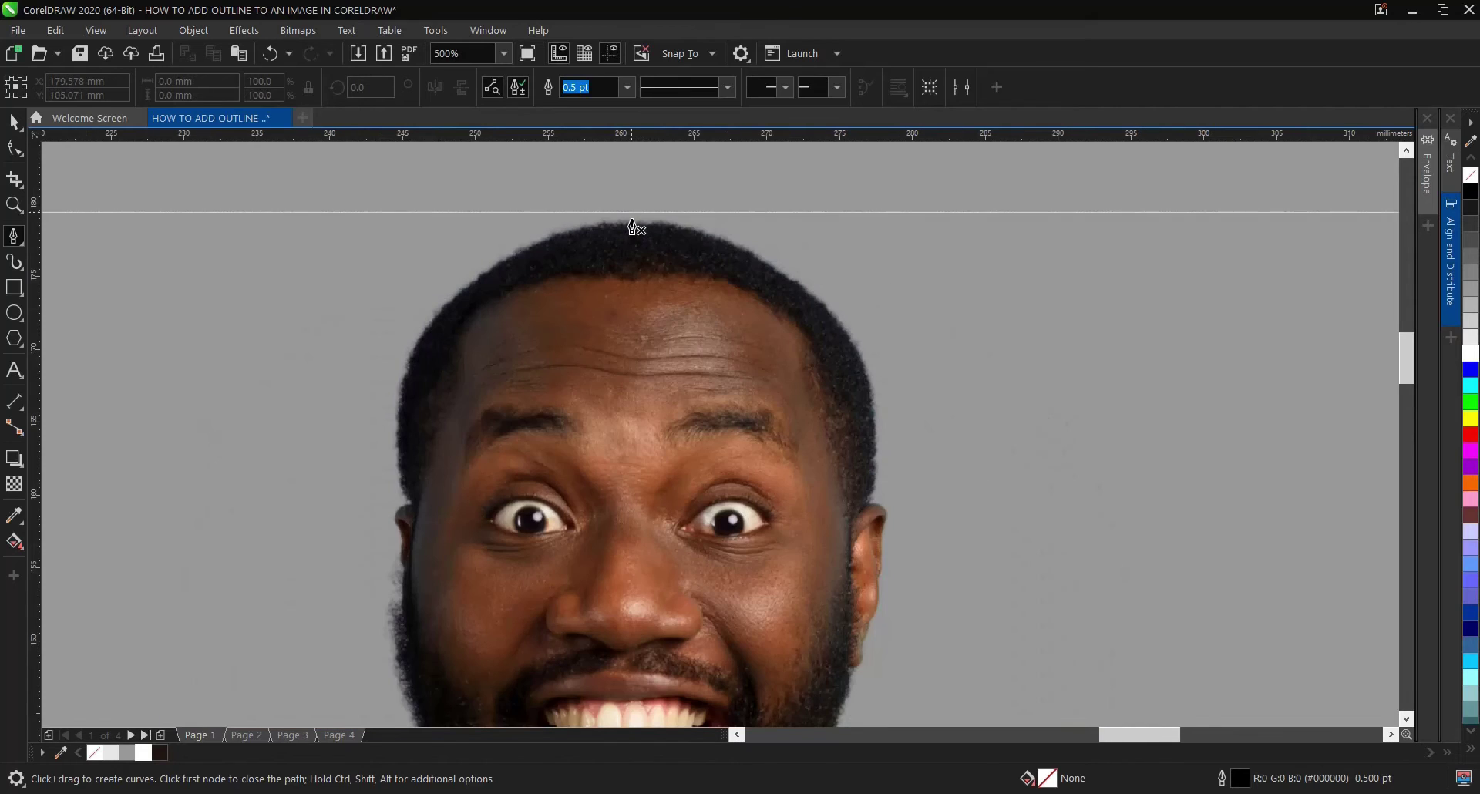
scroll(644, 228, "up", 2)
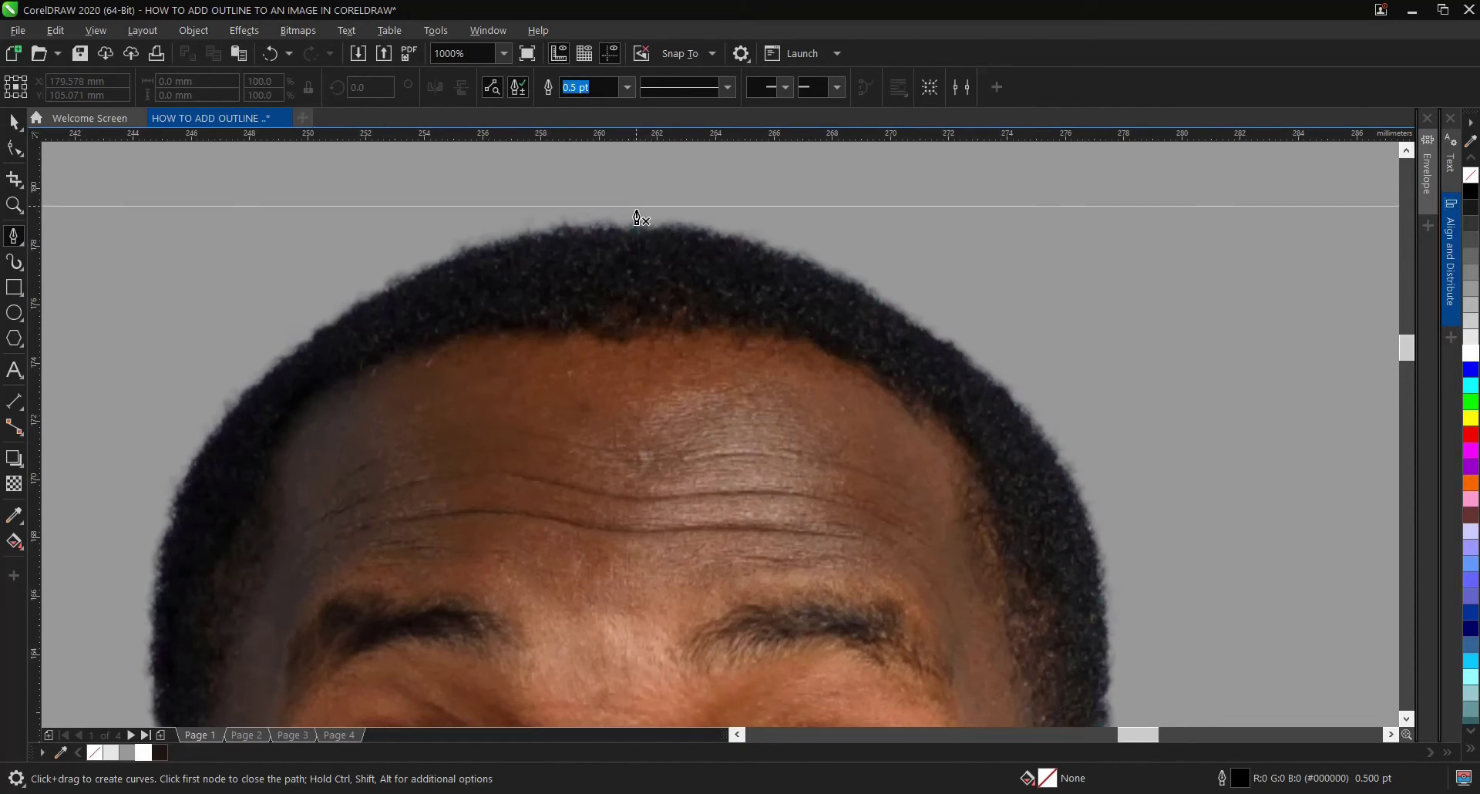
scroll(645, 229, "down", 3)
scroll(640, 220, "up", 1)
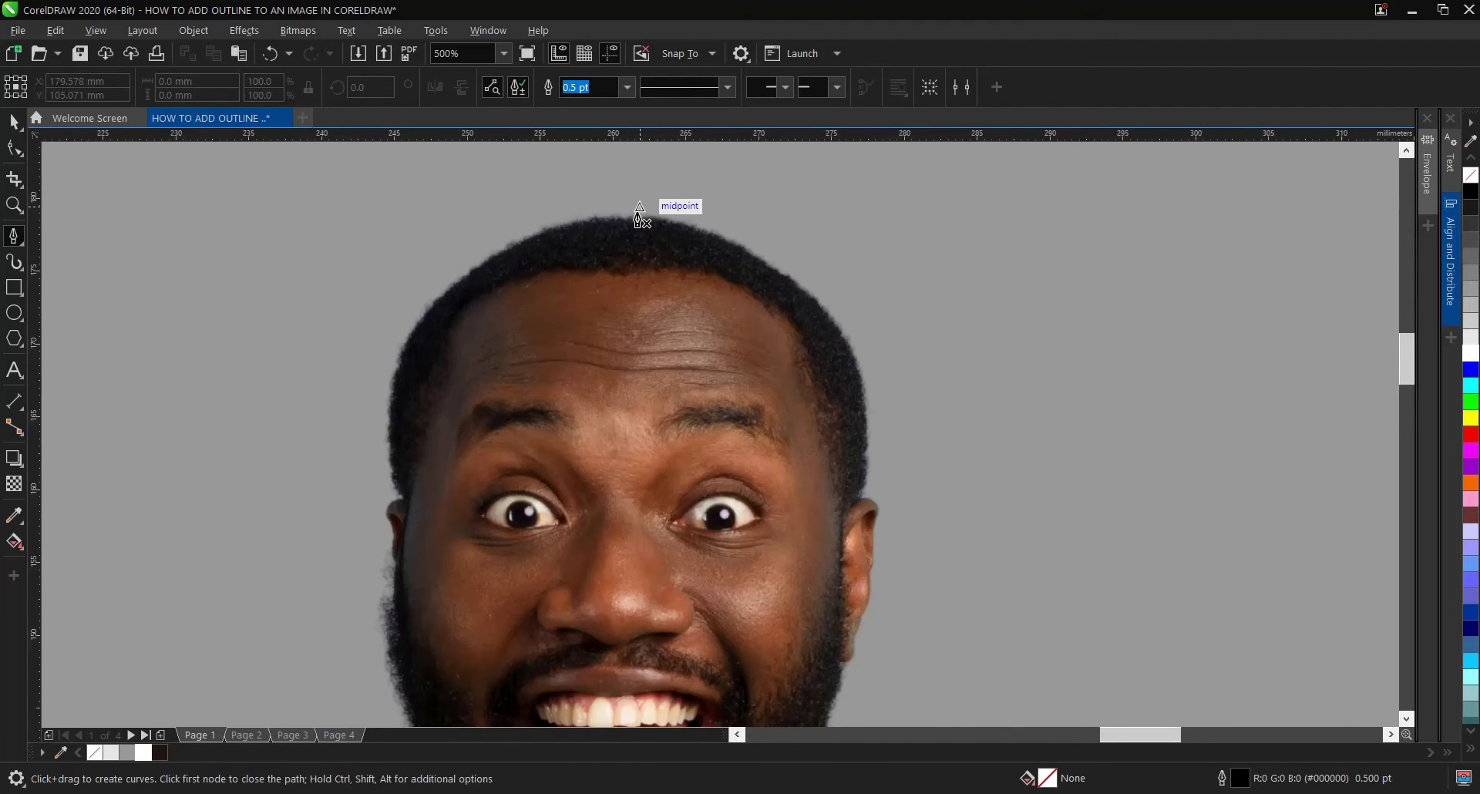
Step: Start the curve at the top of the hair and trace along the hairline
left_click(639, 213)
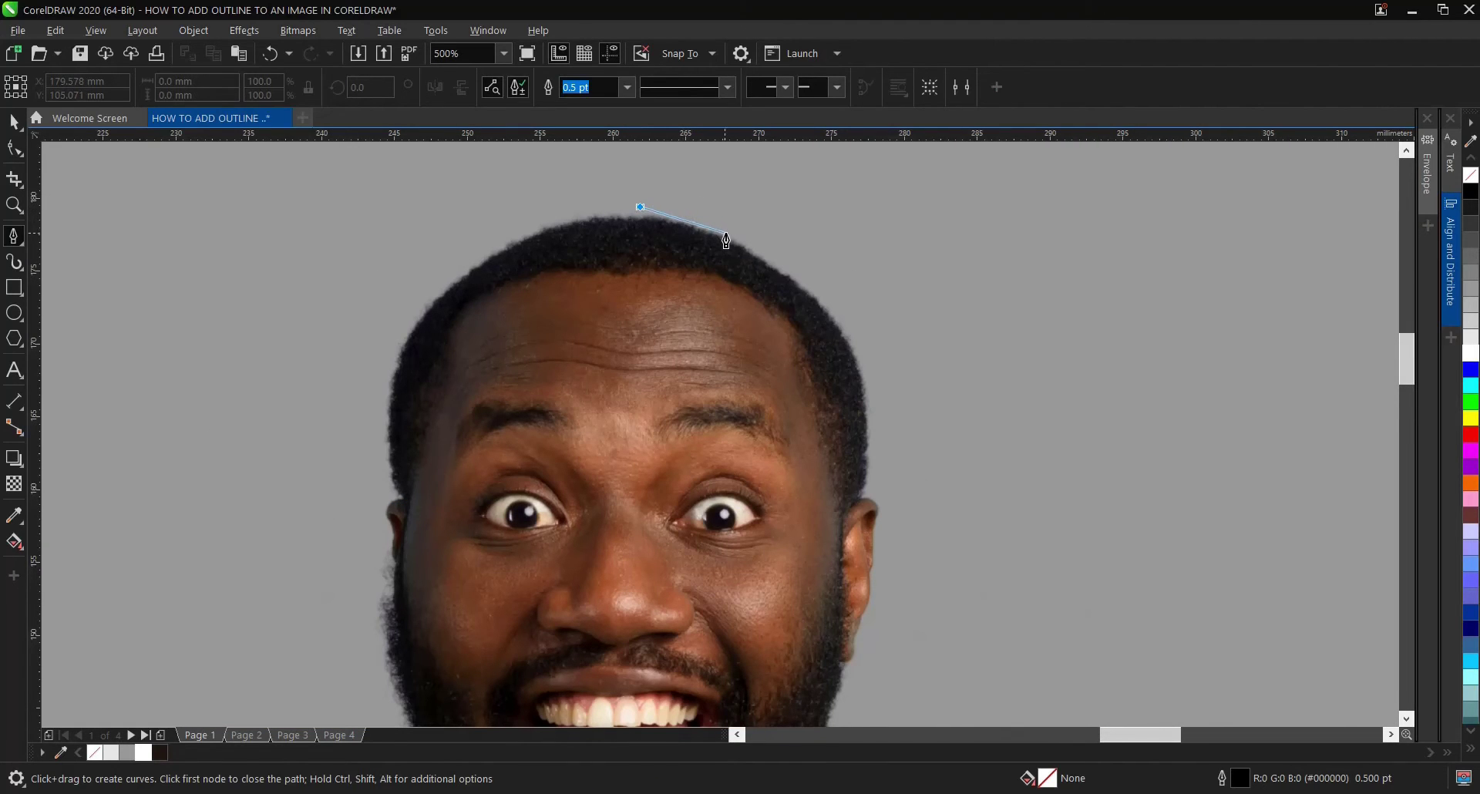
left_click_drag(726, 234, 740, 243)
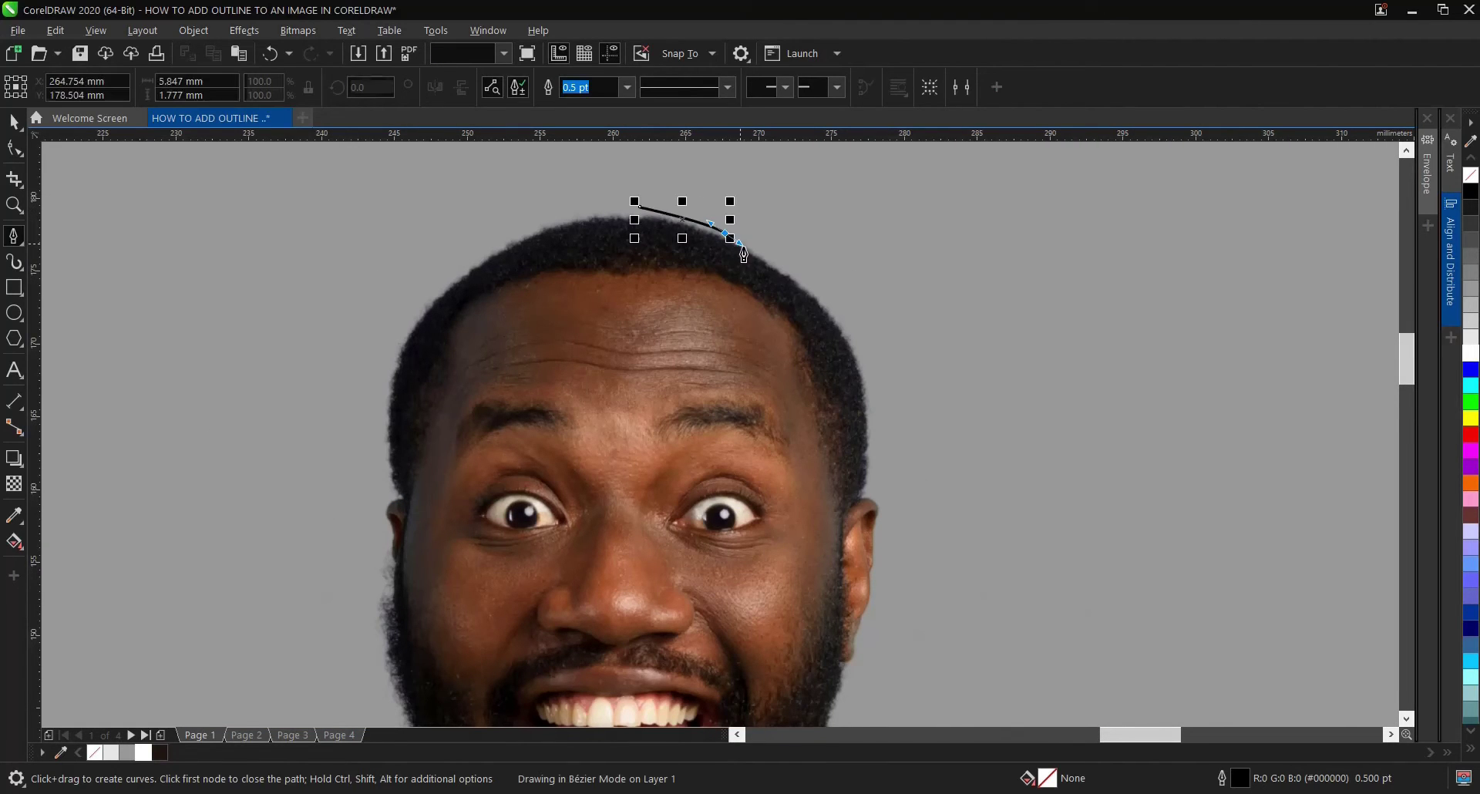
left_click(800, 287)
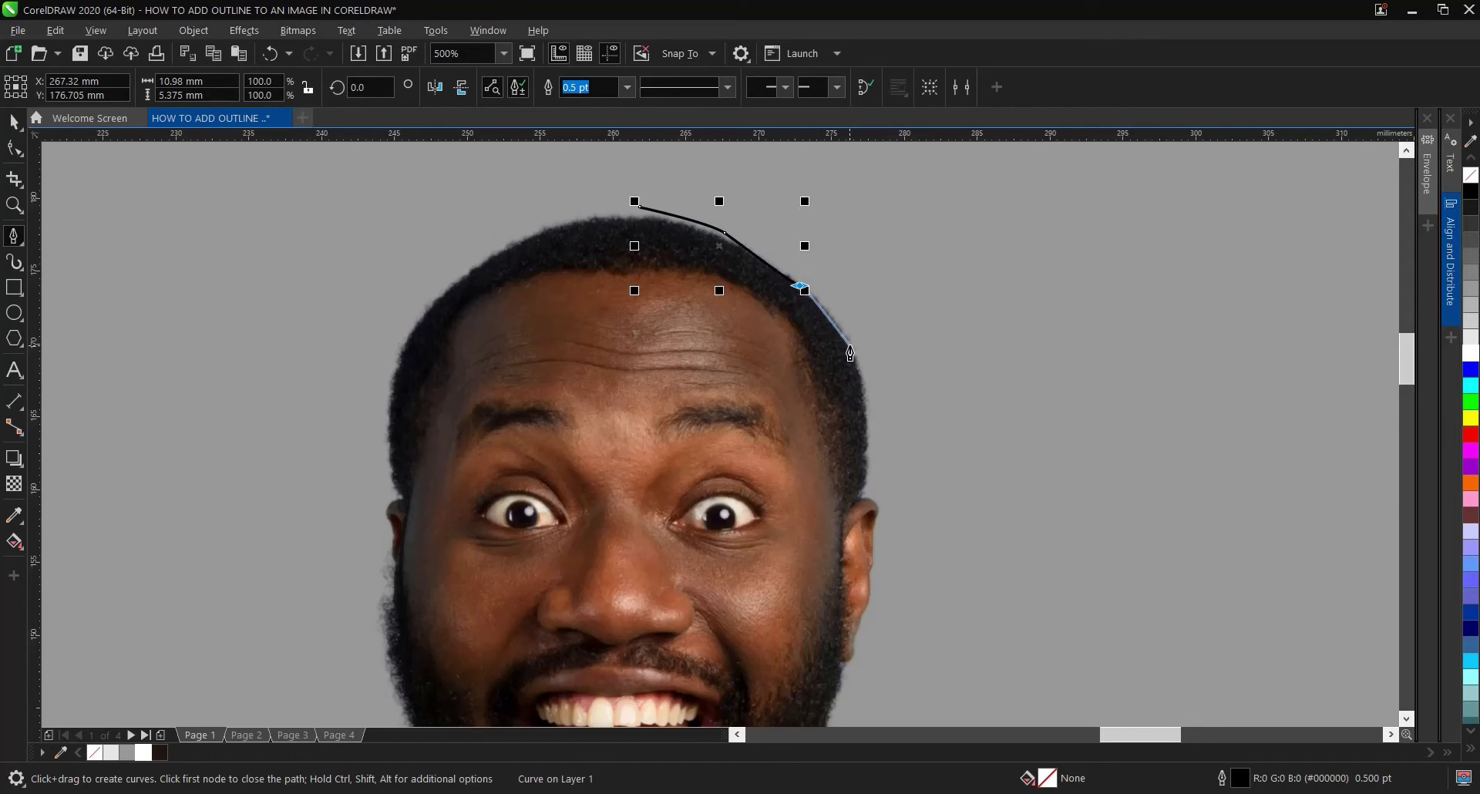
left_click_drag(851, 347, 858, 365)
scroll(814, 384, "down", 2)
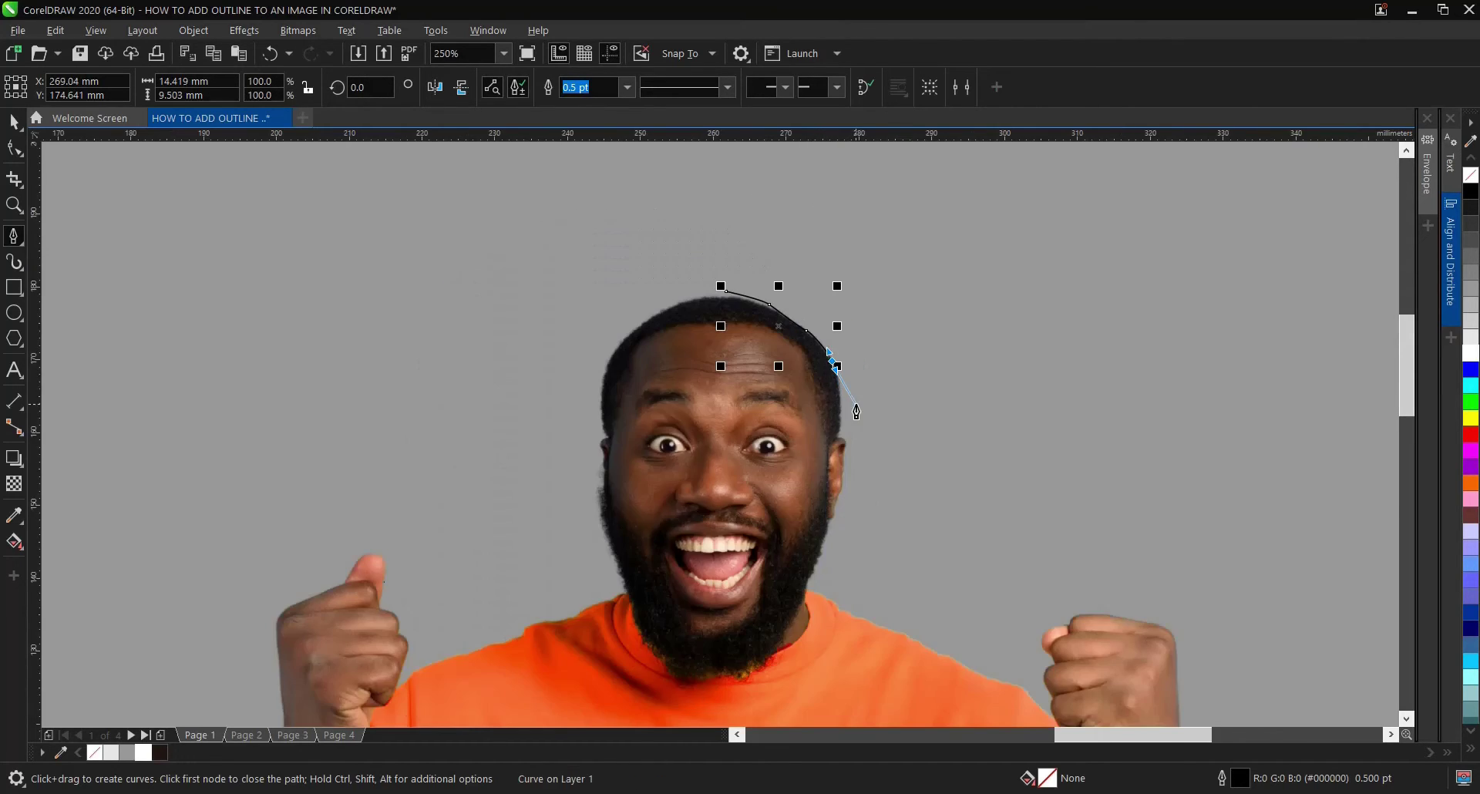
scroll(848, 405, "up", 4)
mouse_move(798, 409)
left_mouse_down()
mouse_move(799, 428)
mouse_move(794, 415)
left_mouse_up()
Step: Extend the curve down the side of the head toward the ear
scroll(794, 415, "down", 2)
scroll(748, 447, "up", 2)
left_click_drag(758, 471, 749, 502)
scroll(749, 503, "down", 2)
scroll(682, 501, "down", 1)
scroll(688, 499, "up", 2)
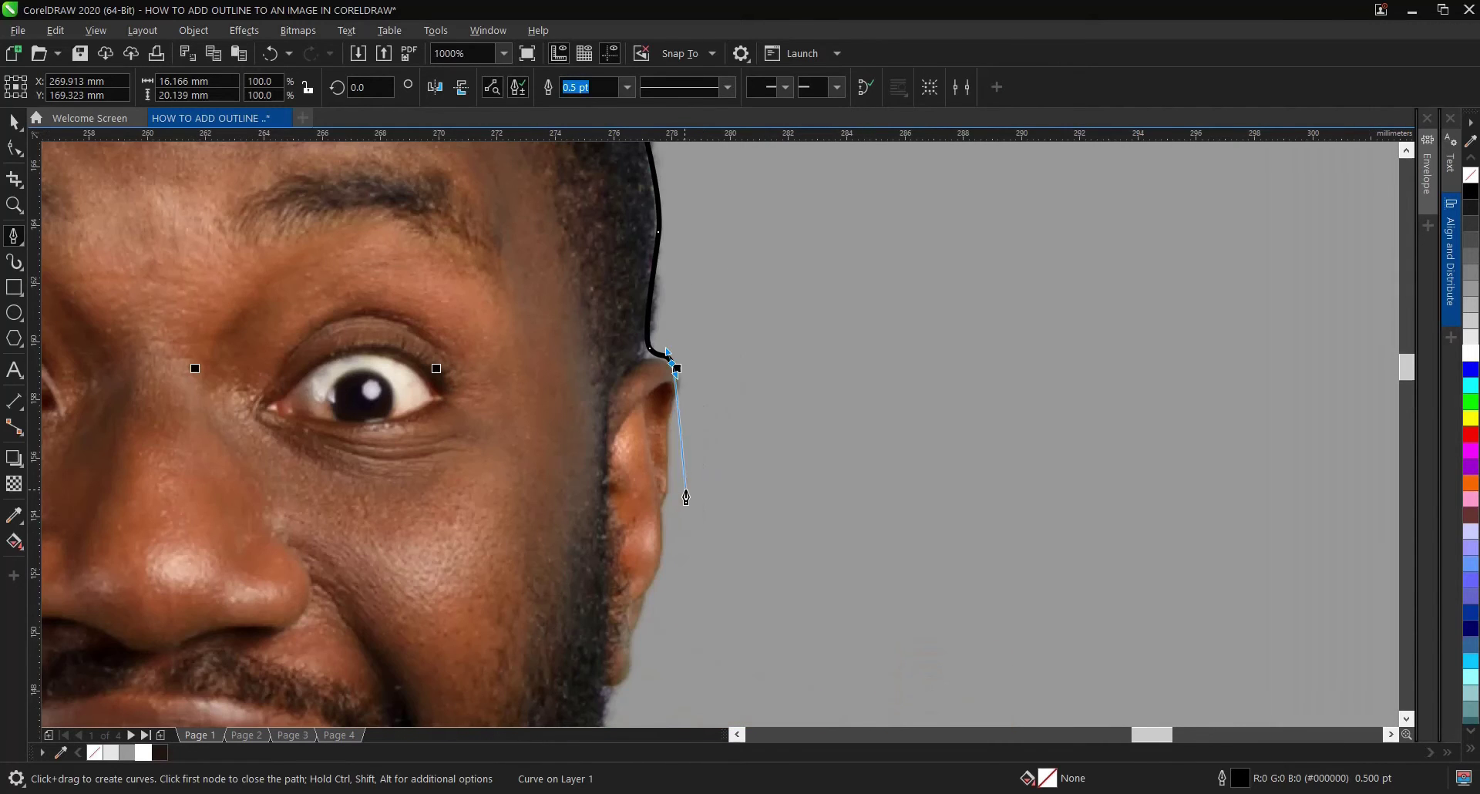
left_click_drag(671, 438, 664, 504)
scroll(659, 549, "down", 4)
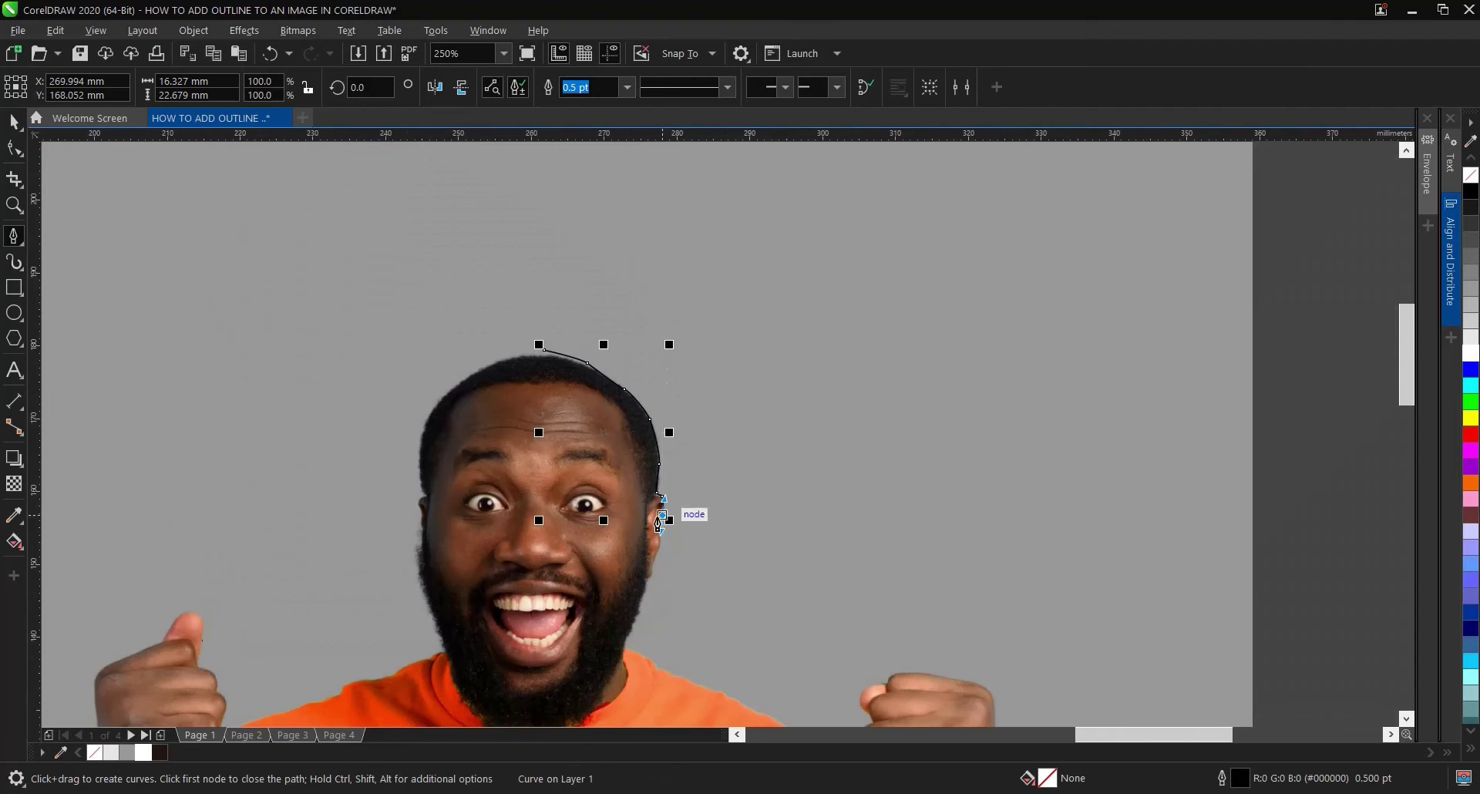
scroll(569, 364, "up", 2)
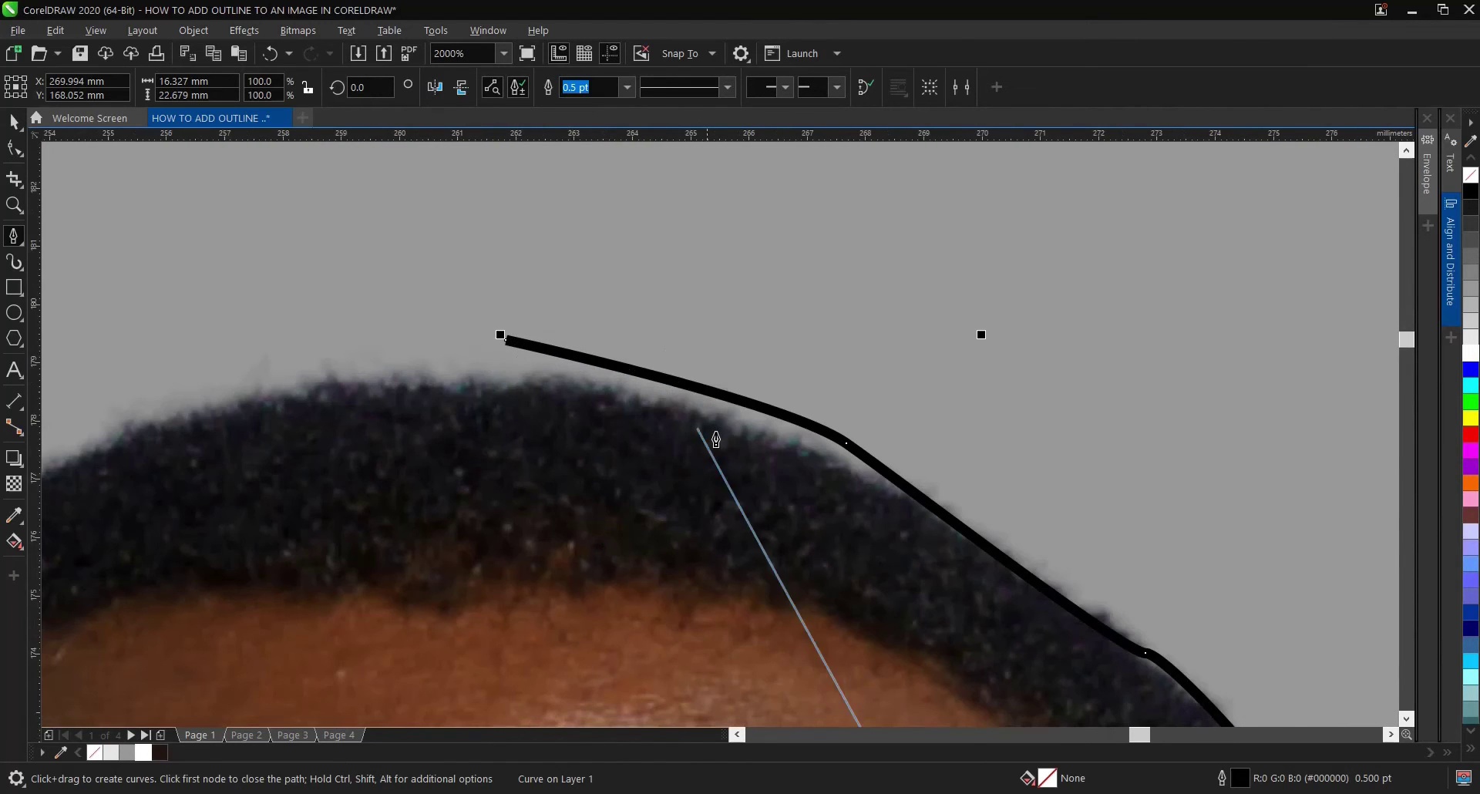
Step: Place nodes along the ear edge down to where it meets the jaw
scroll(754, 493, "down", 3)
scroll(754, 493, "down", 3)
scroll(713, 405, "up", 8)
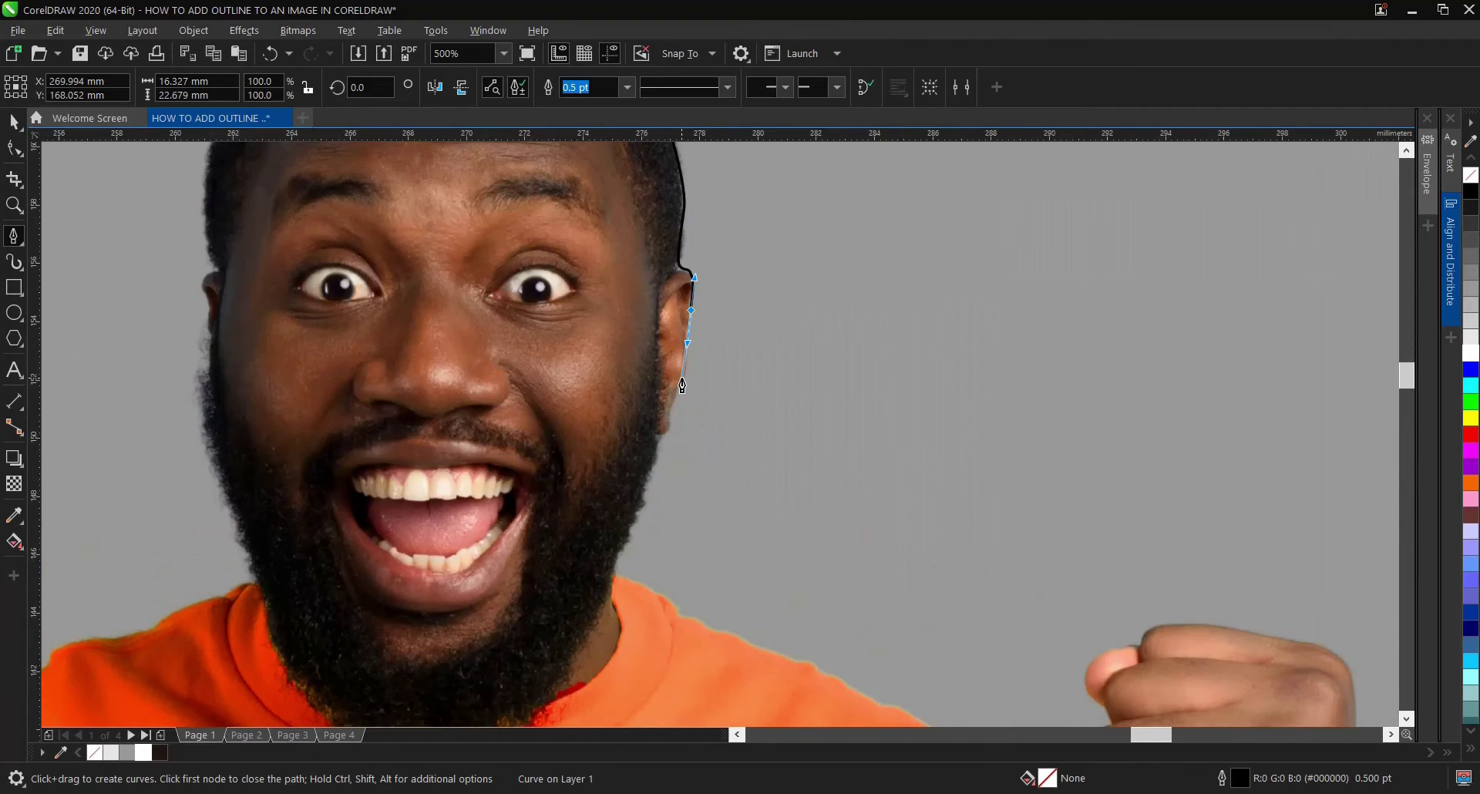
scroll(686, 386, "up", 2)
left_click(687, 375)
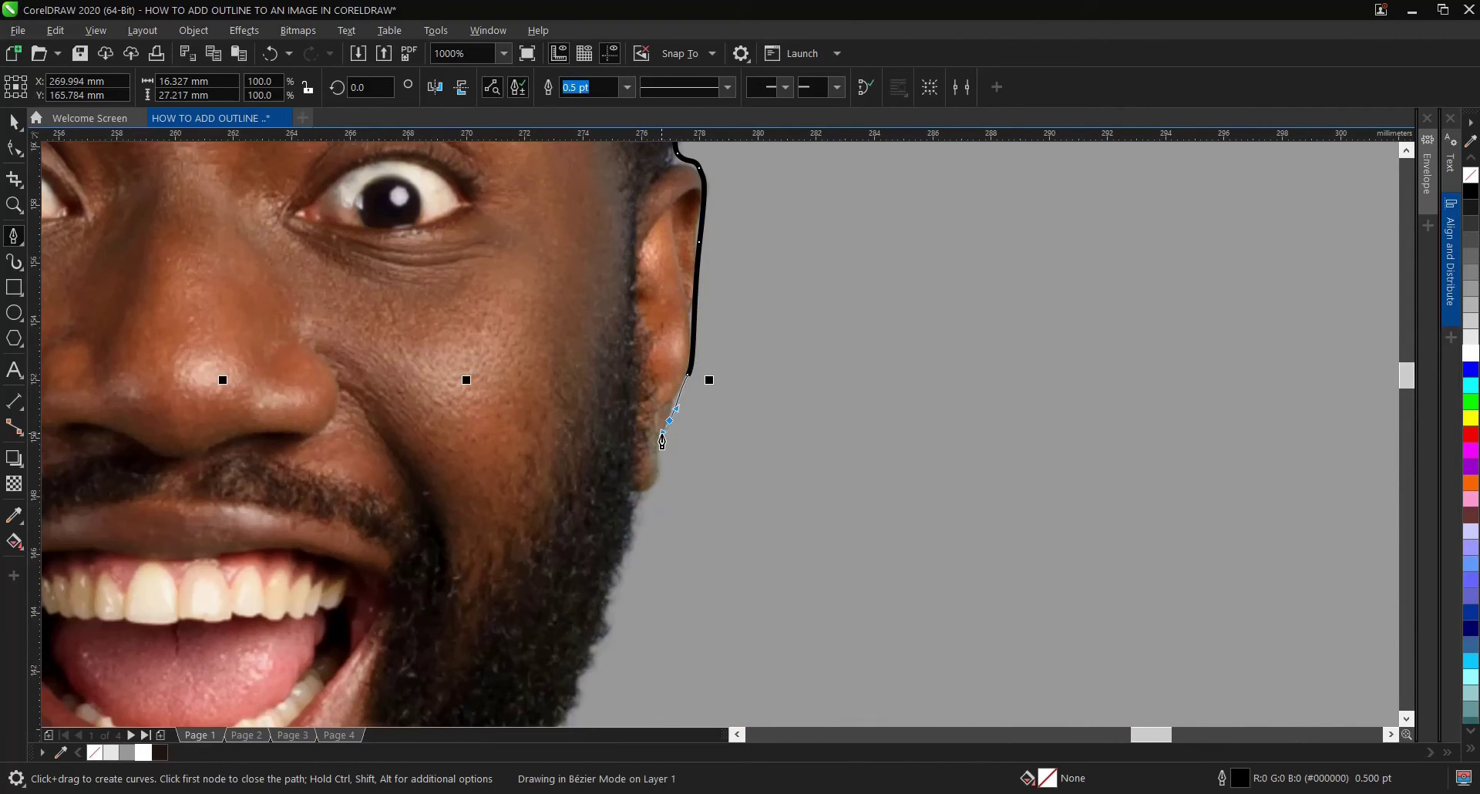
left_click(669, 420)
left_click(650, 490)
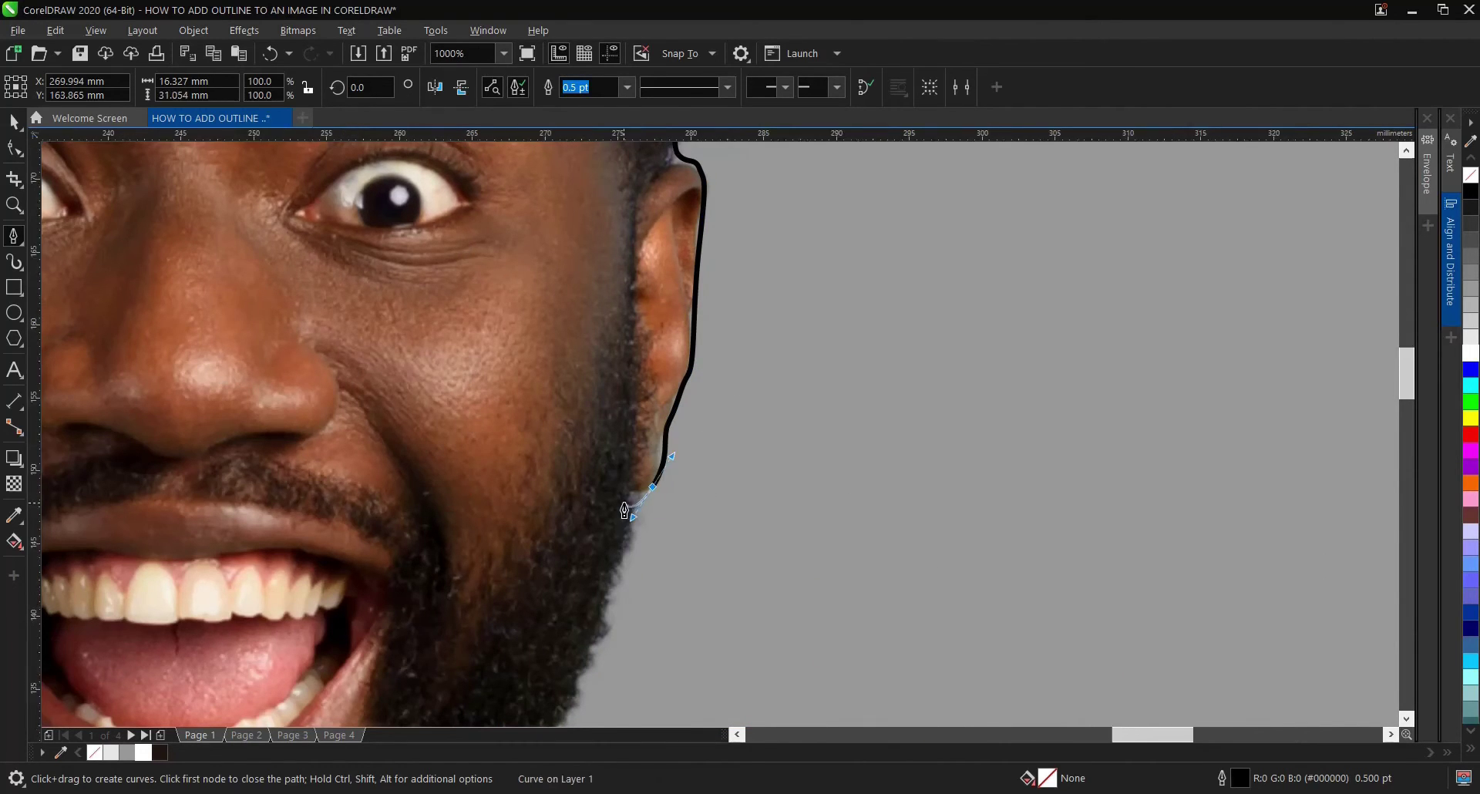
Step: Continue the outline down the jawline and along the beard to the collar
scroll(648, 497, "down", 1)
left_click(600, 596)
scroll(598, 605, "up", 1)
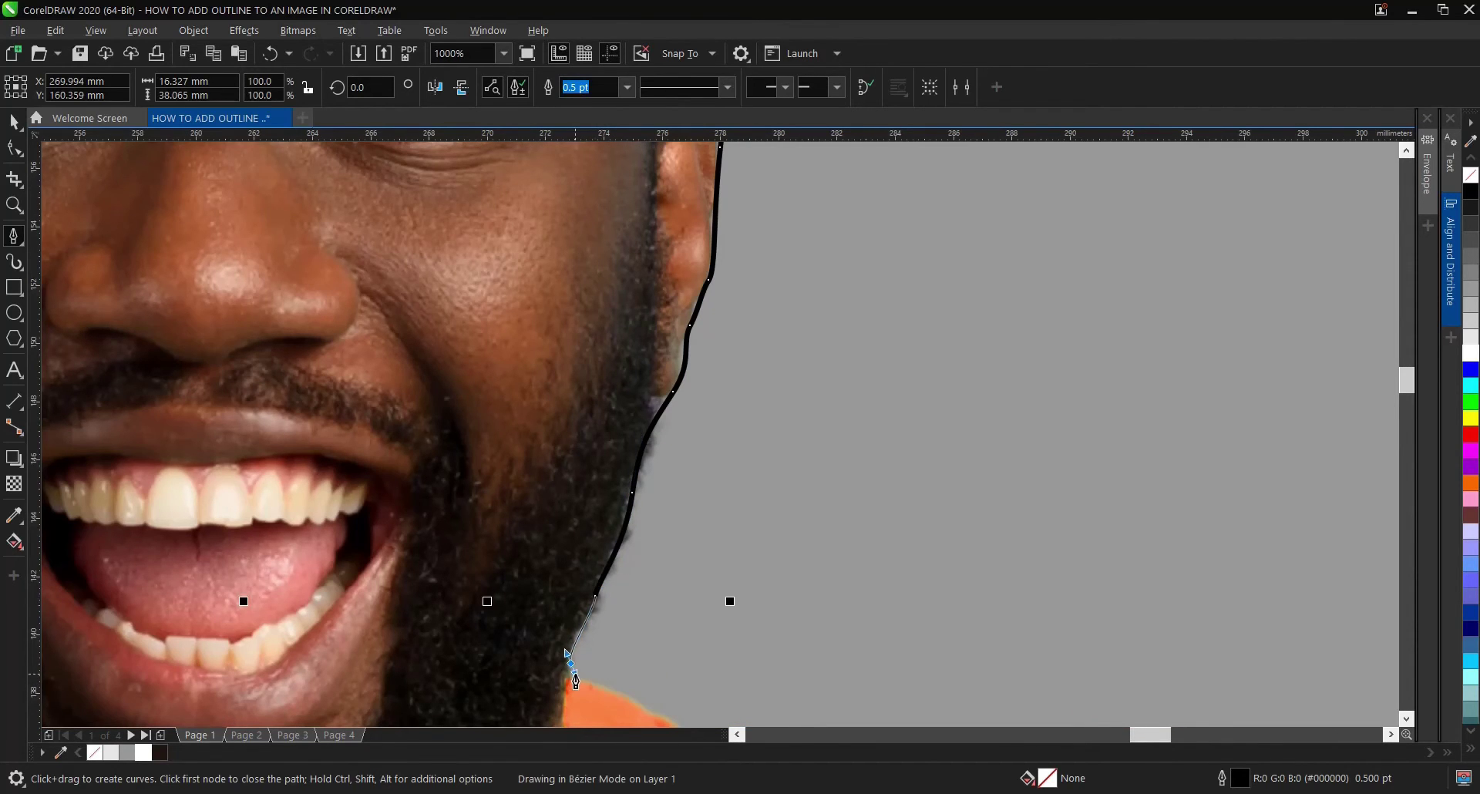
scroll(502, 609, "down", 2)
left_click_drag(518, 617, 543, 654)
scroll(542, 654, "up", 2)
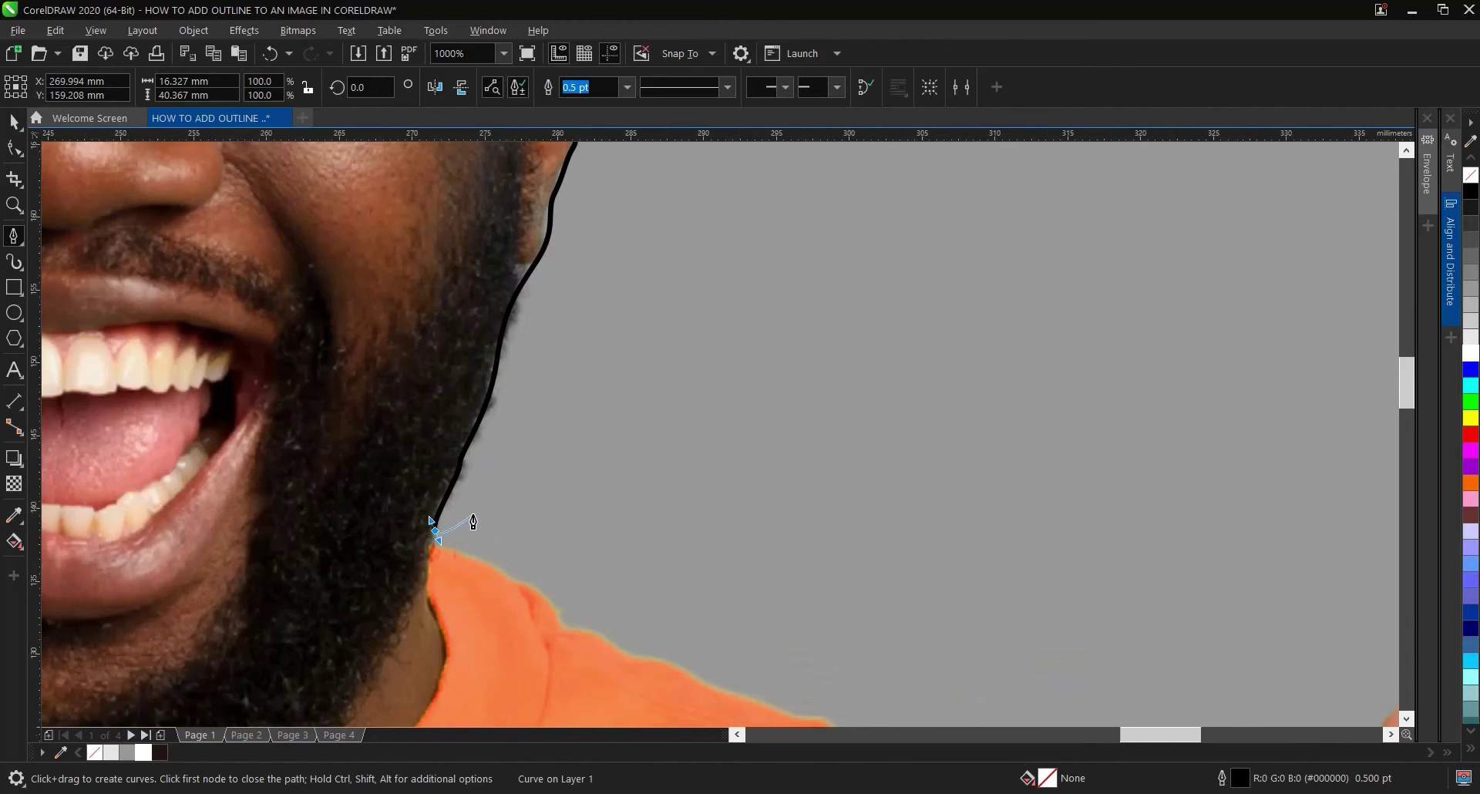
scroll(470, 520, "down", 4)
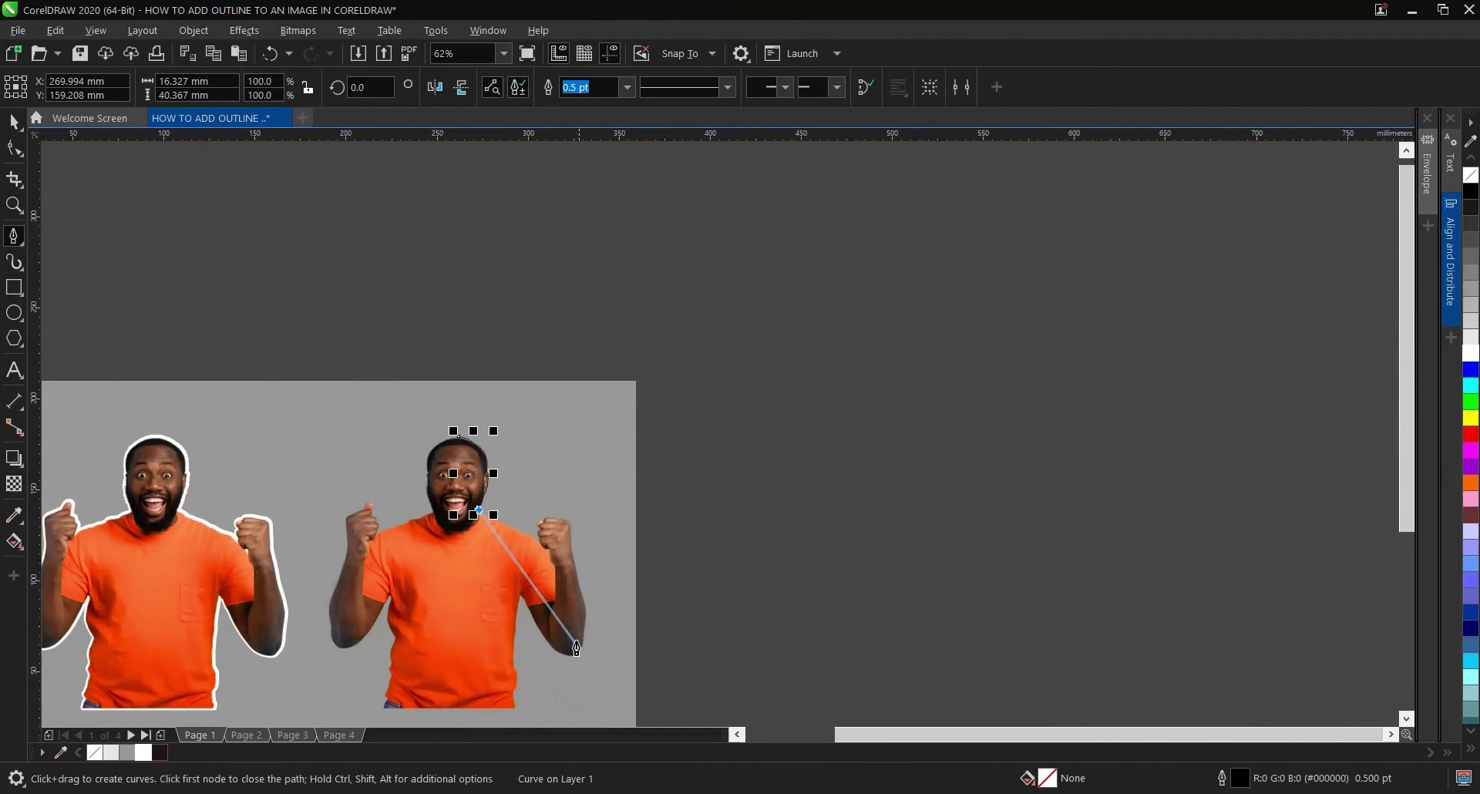
Step: Trace the neck curve onto the shirt collar and along the shoulder
scroll(546, 587, "up", 3)
scroll(264, 364, "down", 2)
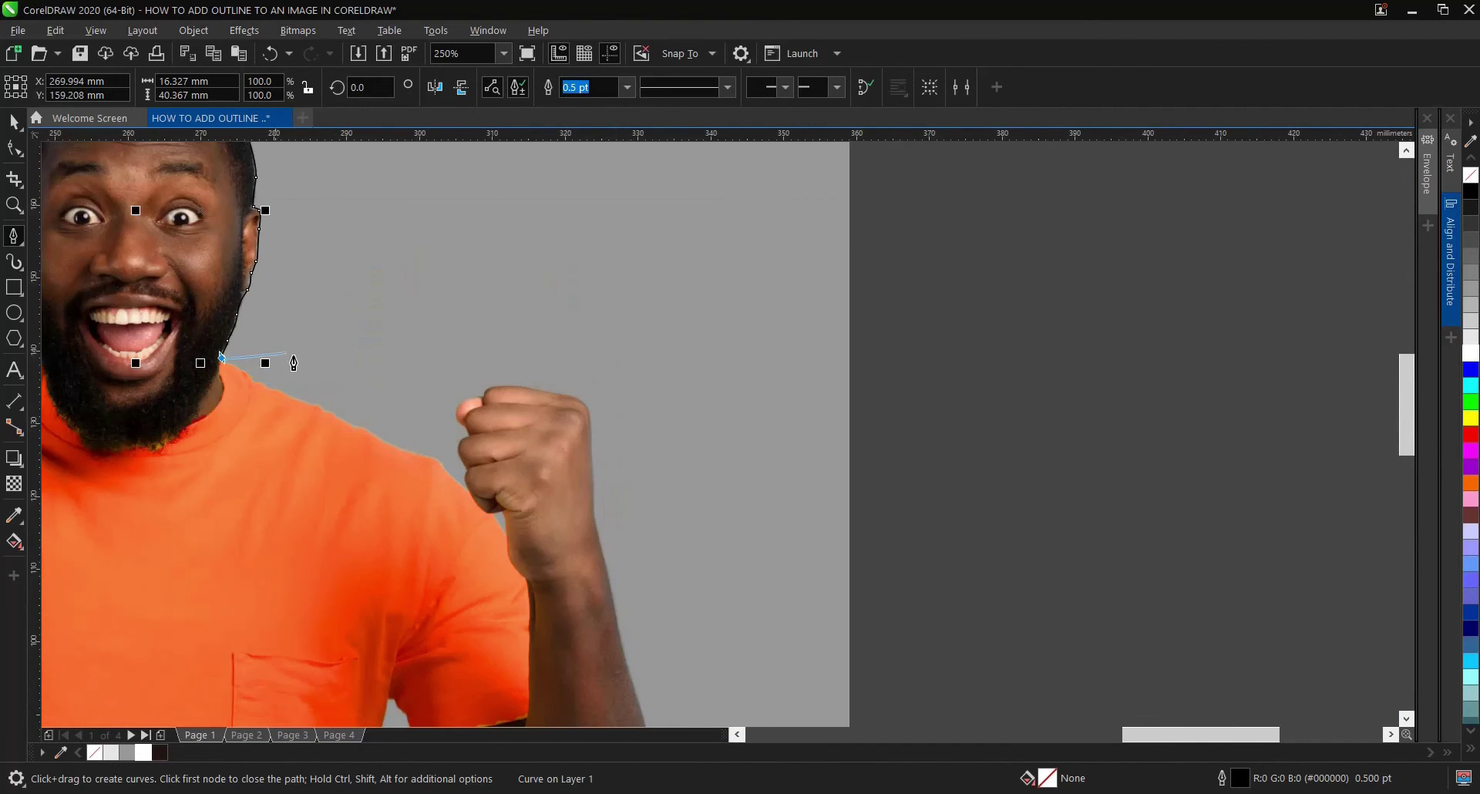
scroll(230, 390, "up", 3)
left_click_drag(139, 424, 303, 523)
left_click(230, 487)
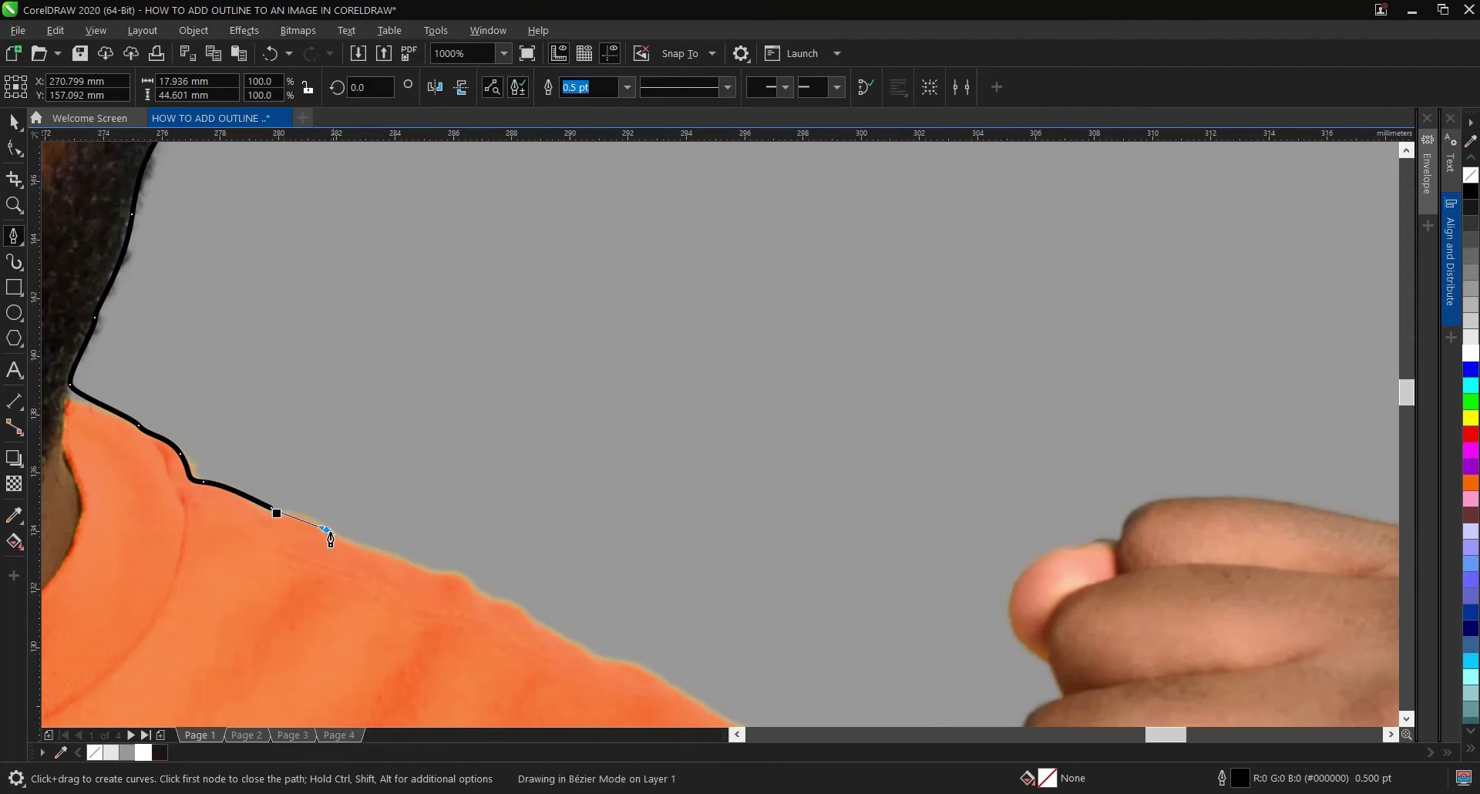
left_click_drag(331, 534, 545, 630)
Step: Add nodes down the shoulder slope toward the base of the fist
scroll(225, 420, "down", 2)
scroll(478, 574, "up", 2)
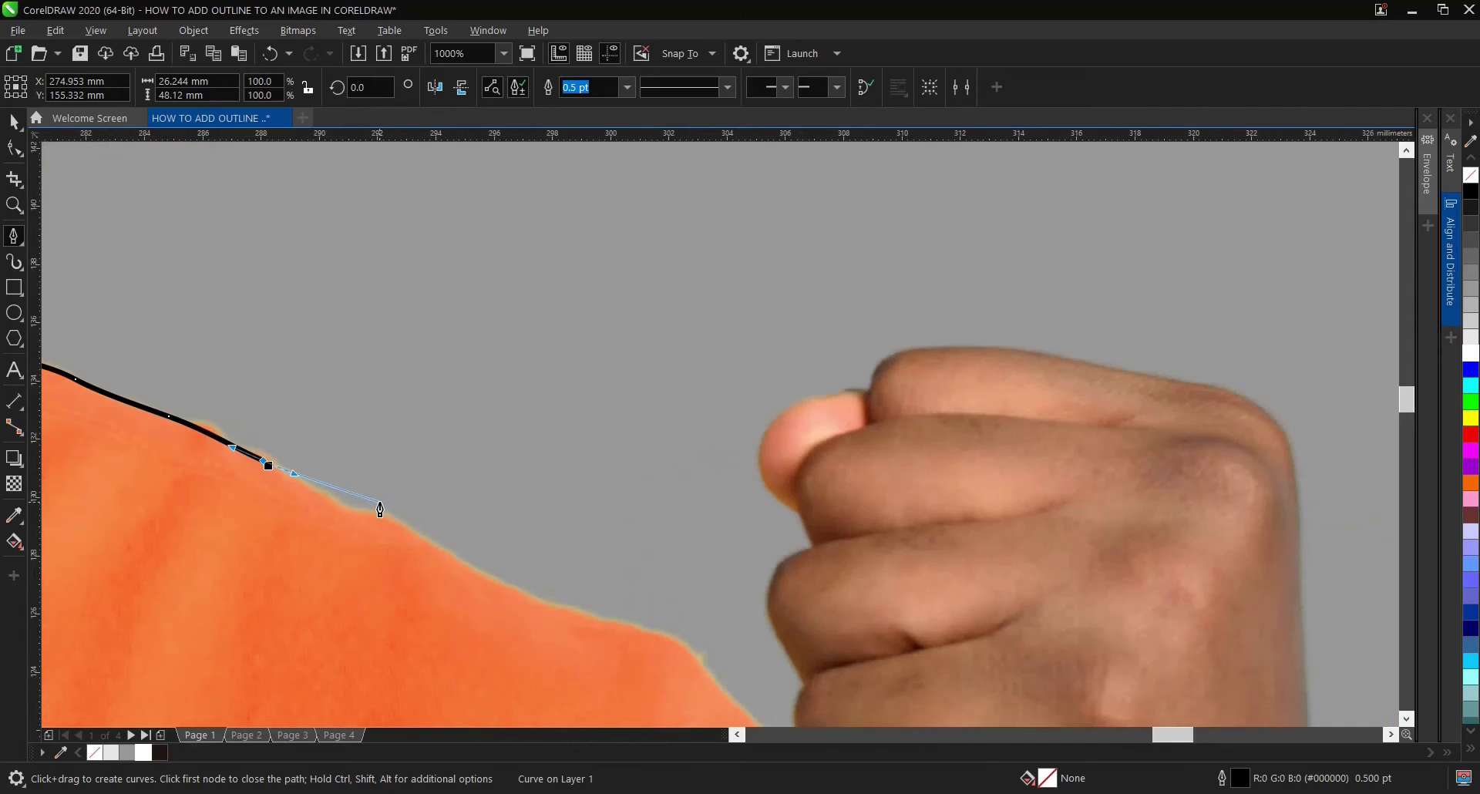
left_click(367, 509)
left_click(453, 558)
left_click(546, 601)
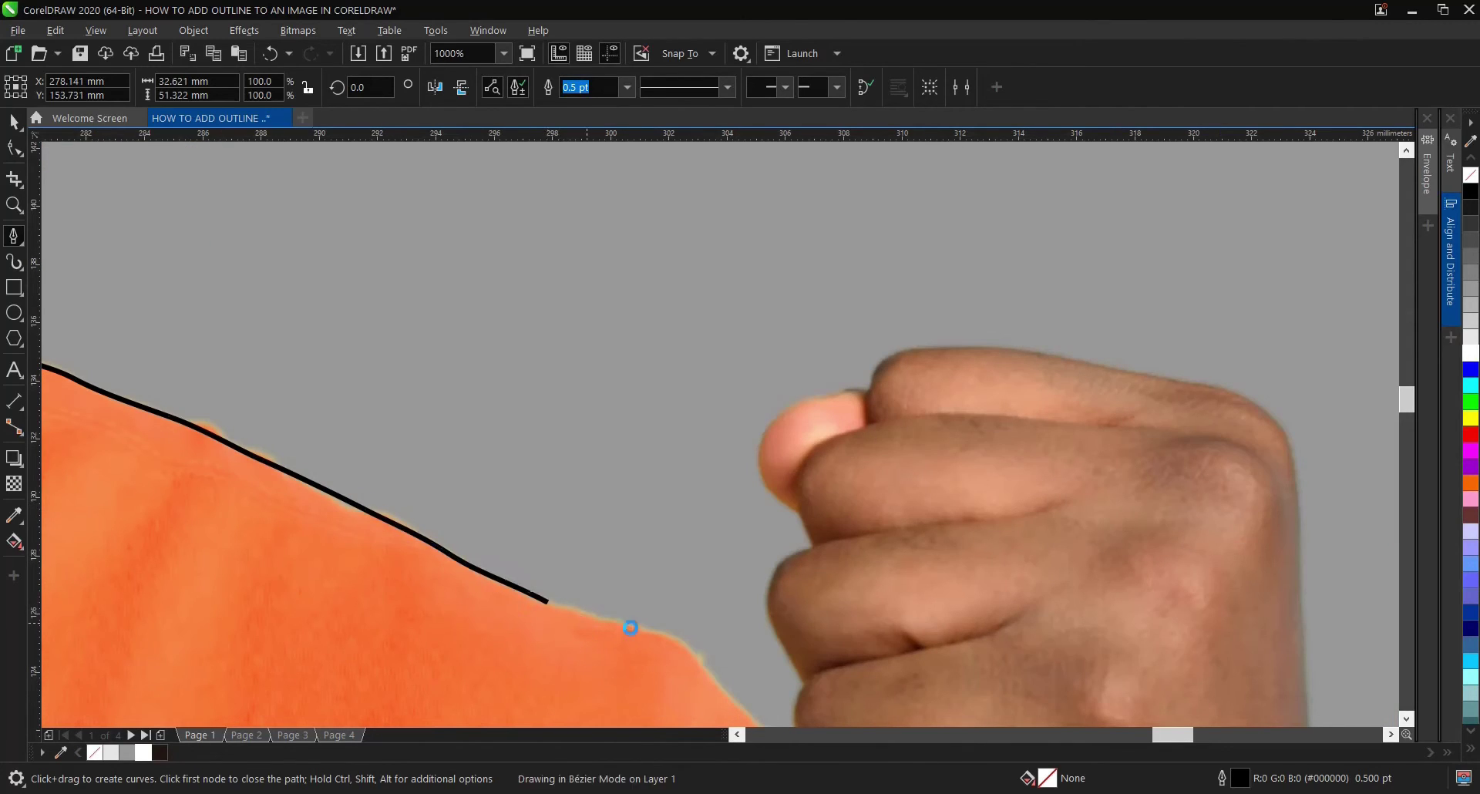
left_click_drag(644, 634, 669, 647)
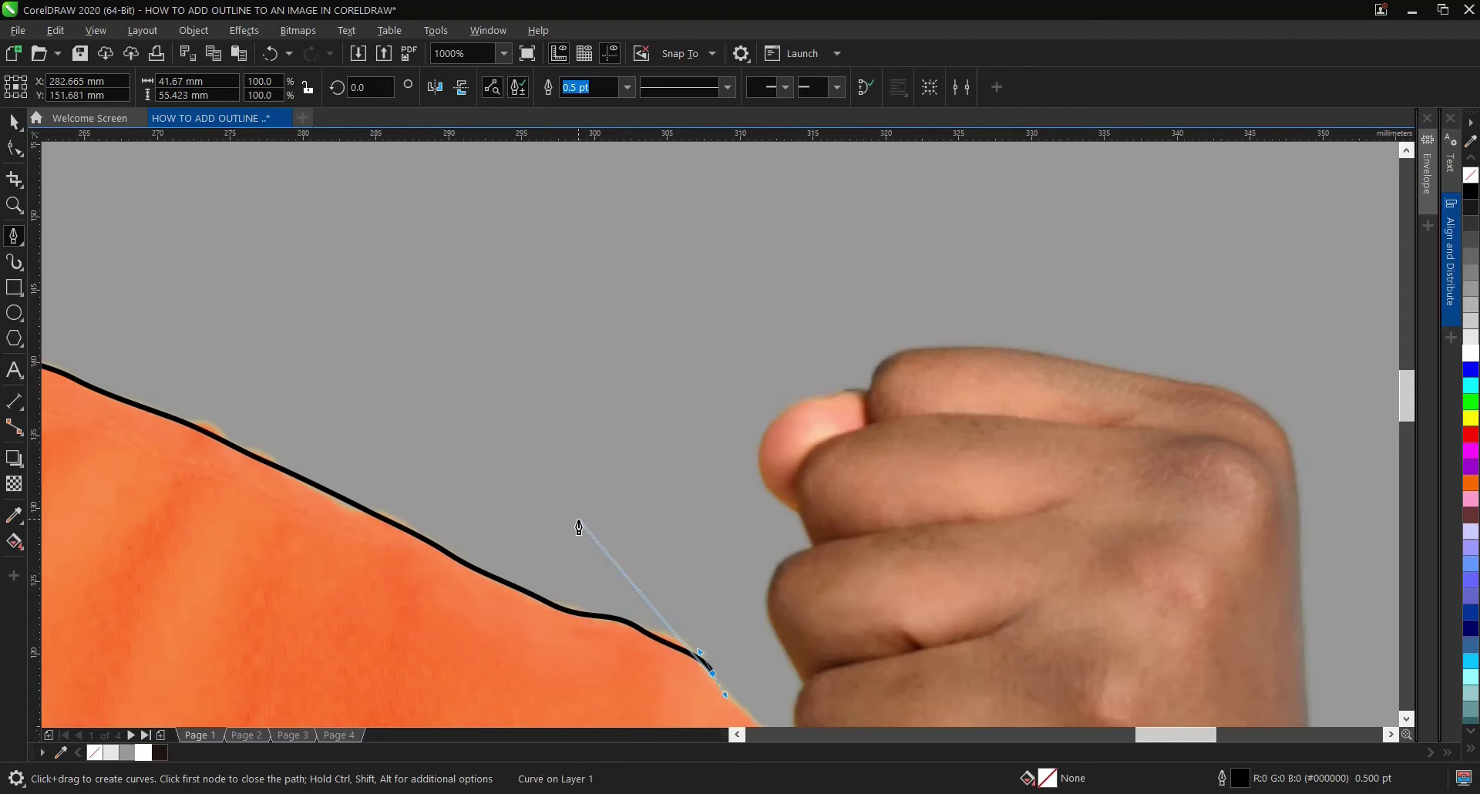
scroll(578, 523, "down", 2)
scroll(698, 643, "up", 2)
Step: Trace the outline up the fist's knuckles and across its top, undoing one misplaced node
left_click_drag(697, 639, 648, 498)
left_click_drag(649, 448, 721, 253)
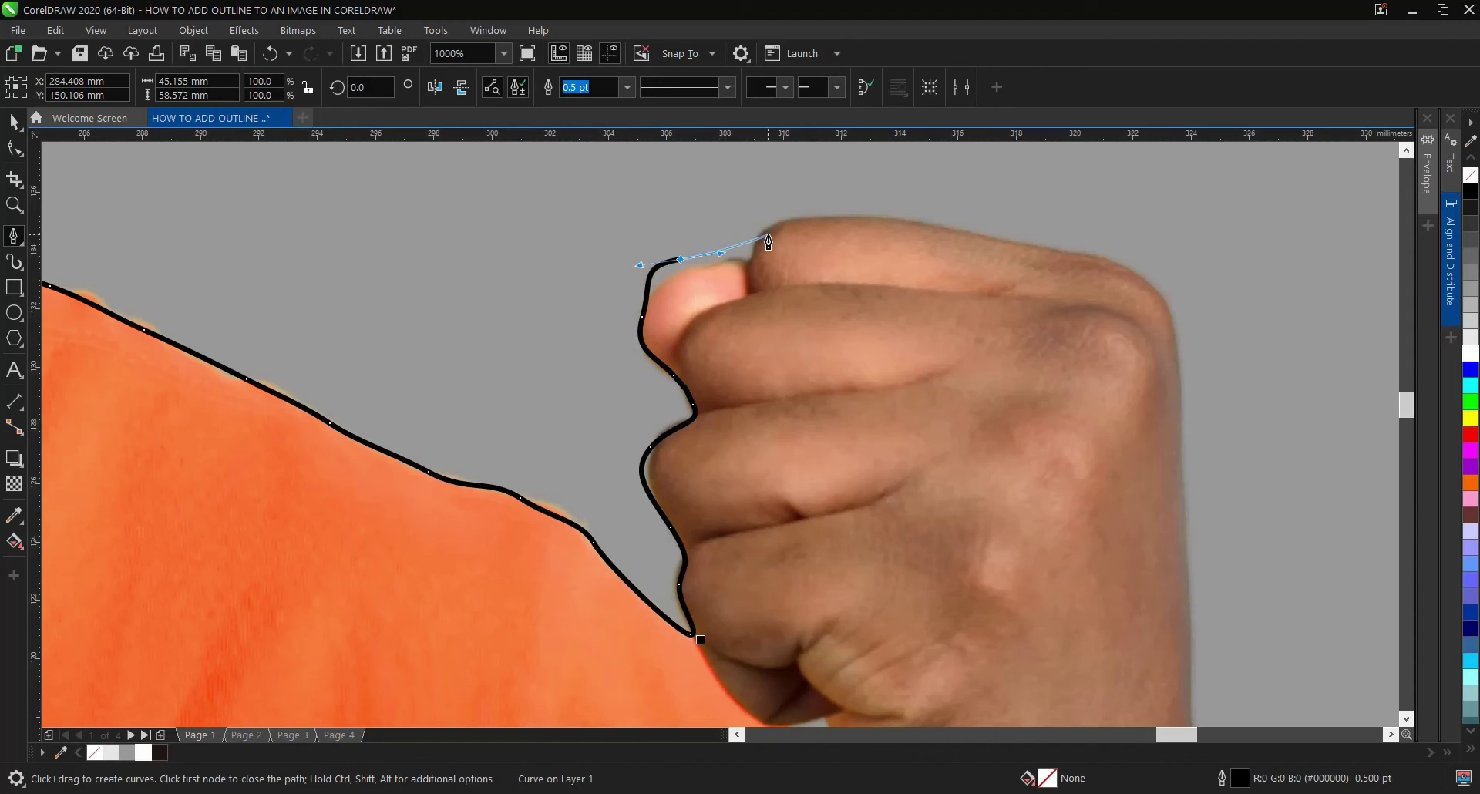
key("ctrl+z")
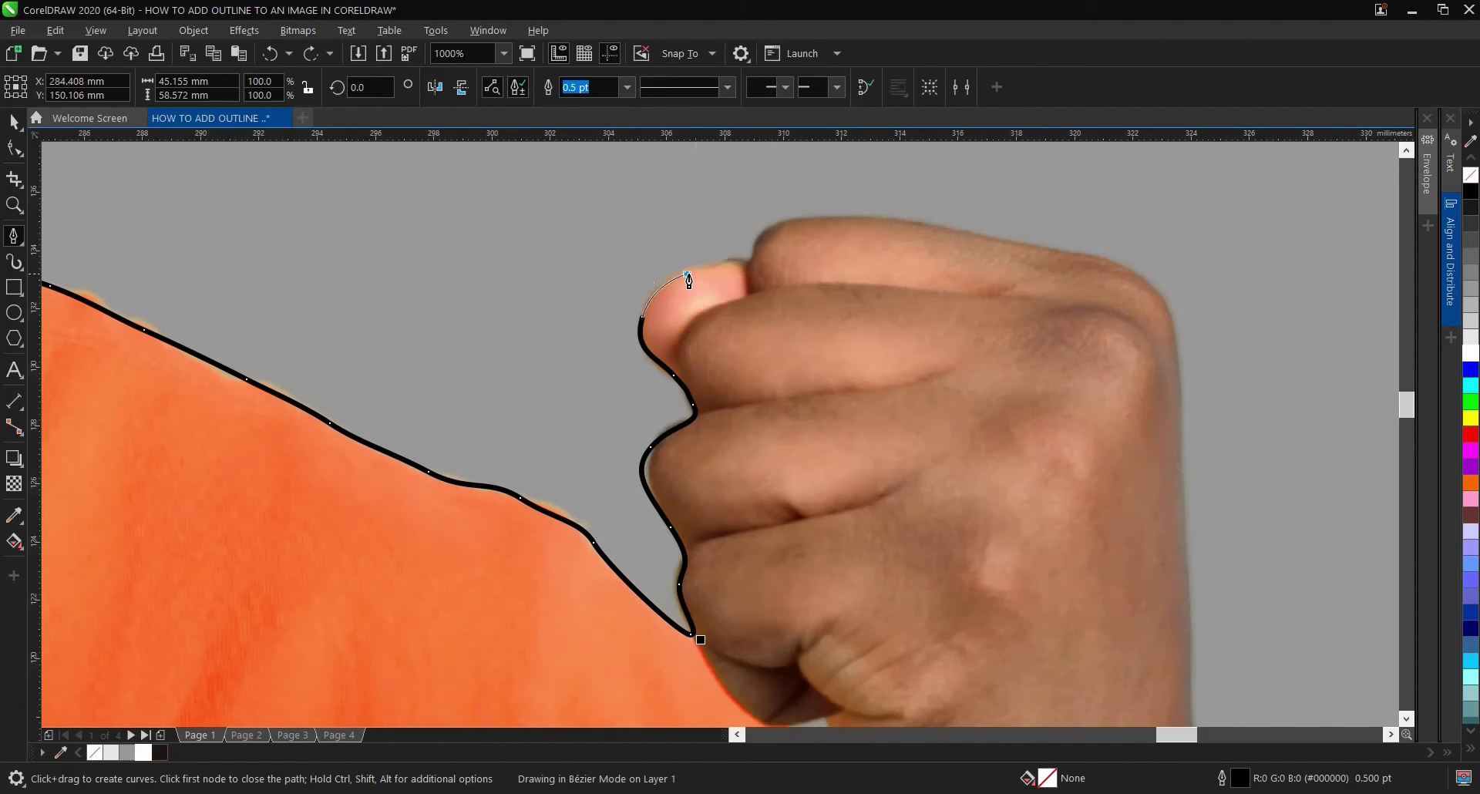
left_click_drag(681, 275, 828, 215)
scroll(754, 249, "down", 2)
scroll(754, 257, "down", 3)
scroll(829, 254, "up", 3)
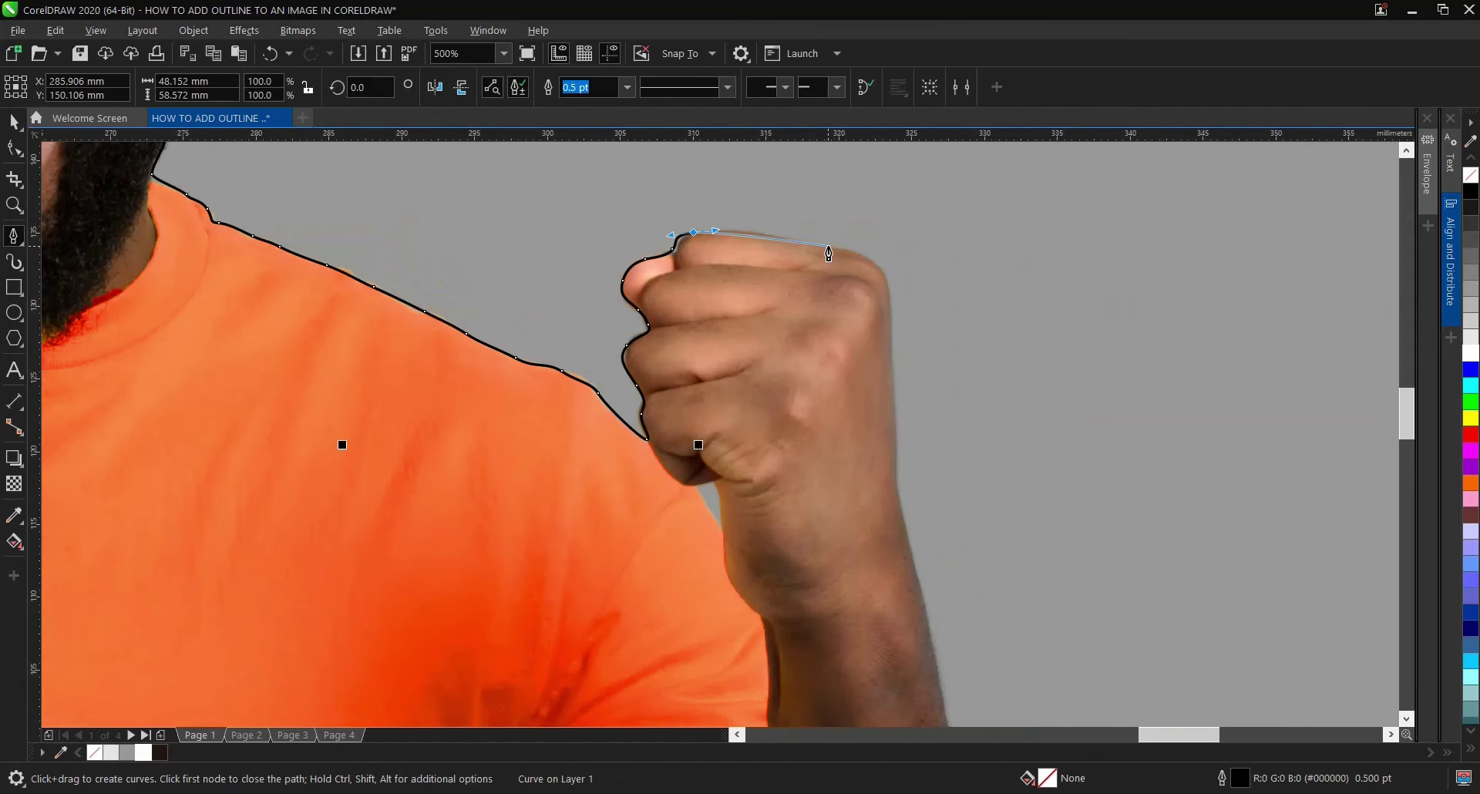
scroll(852, 253, "down", 2)
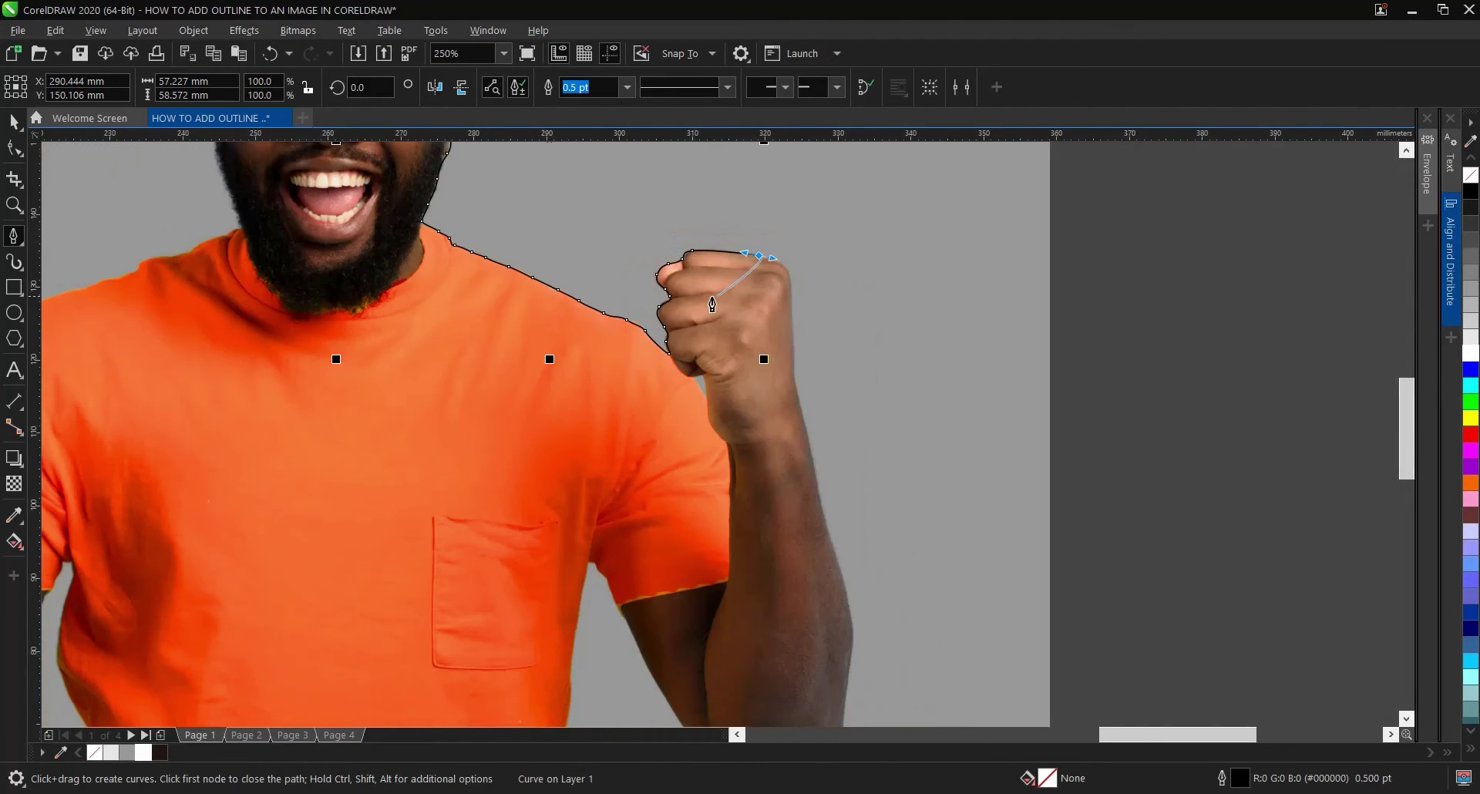
scroll(786, 268, "up", 2)
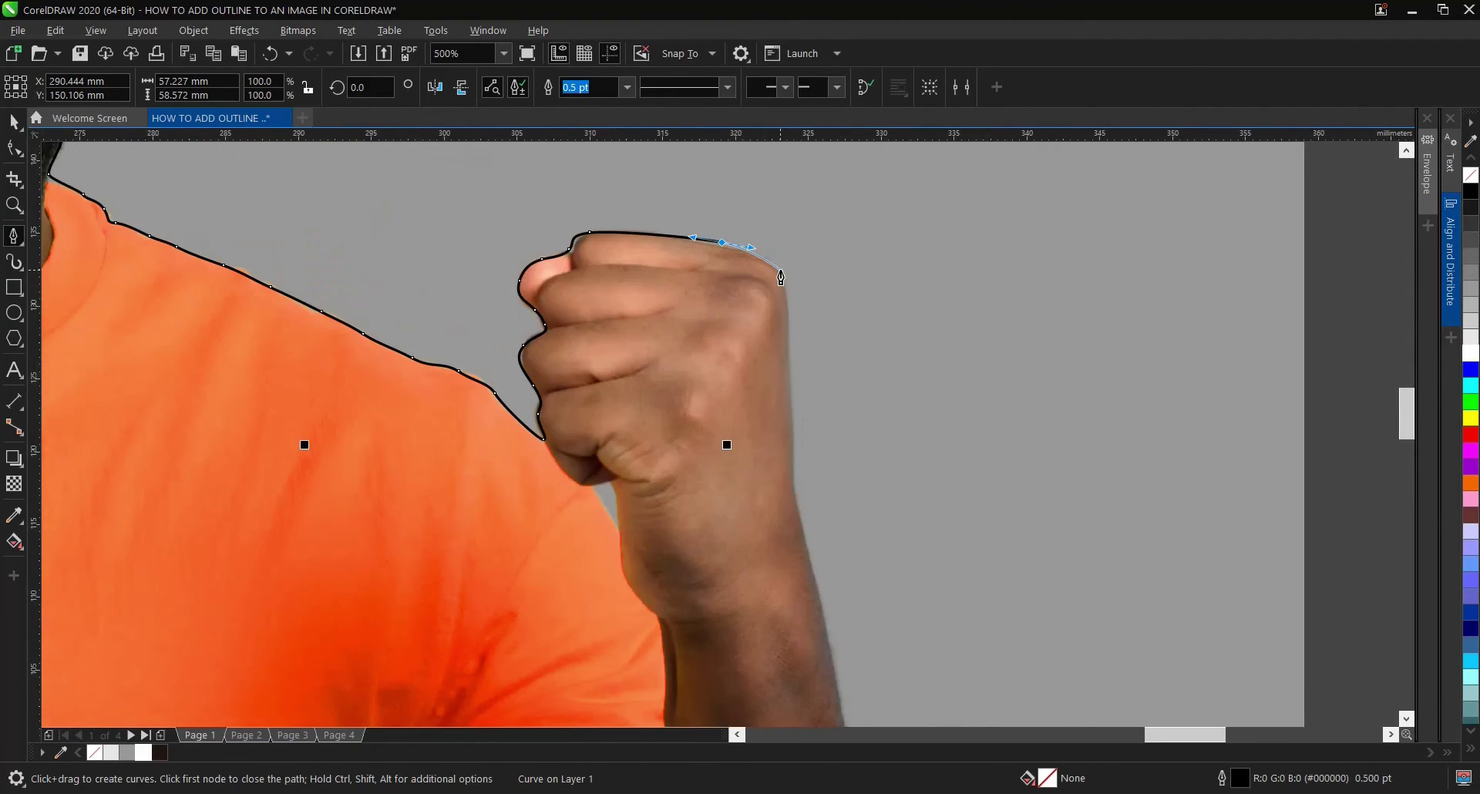
left_click(772, 261)
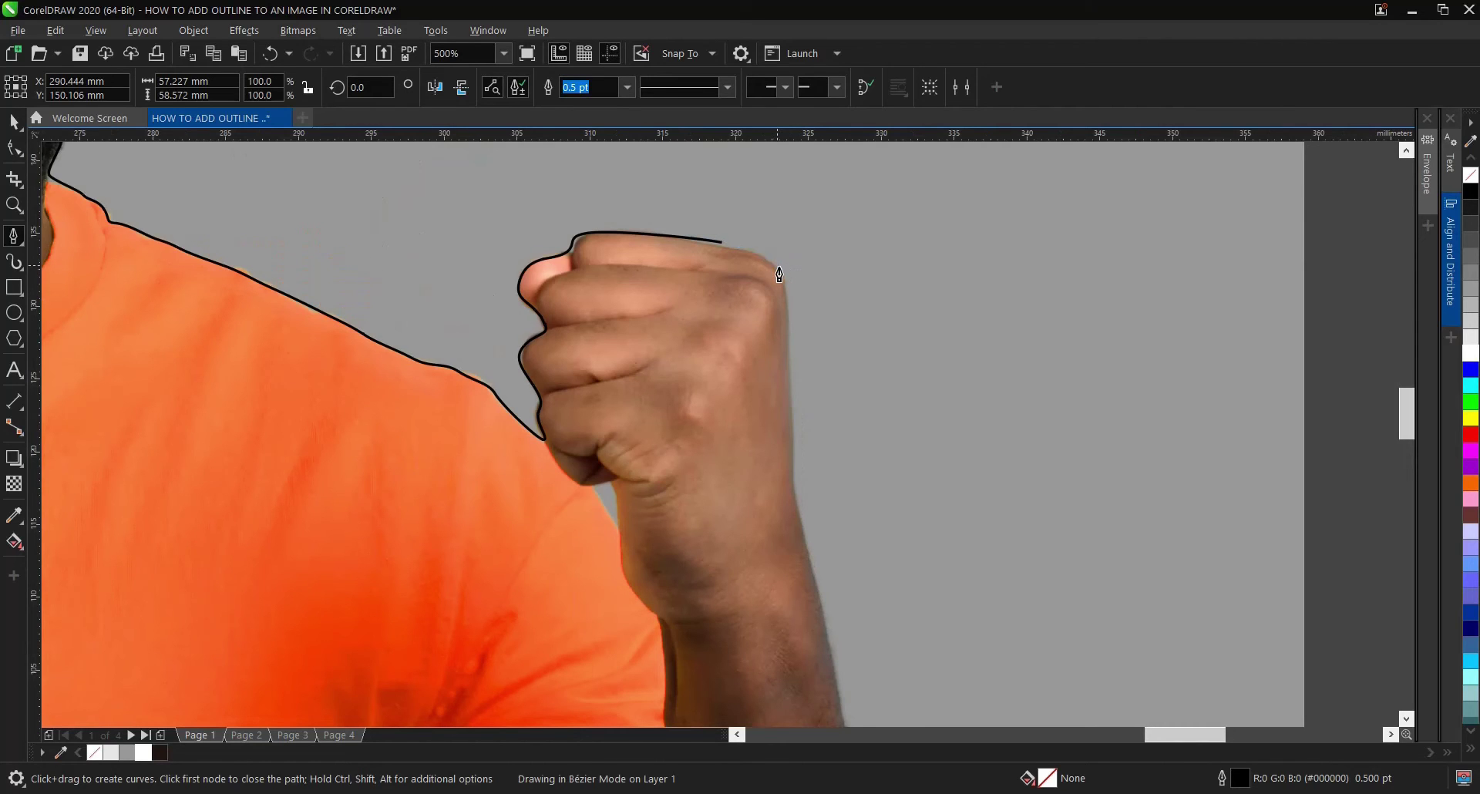
scroll(562, 258, "down", 4)
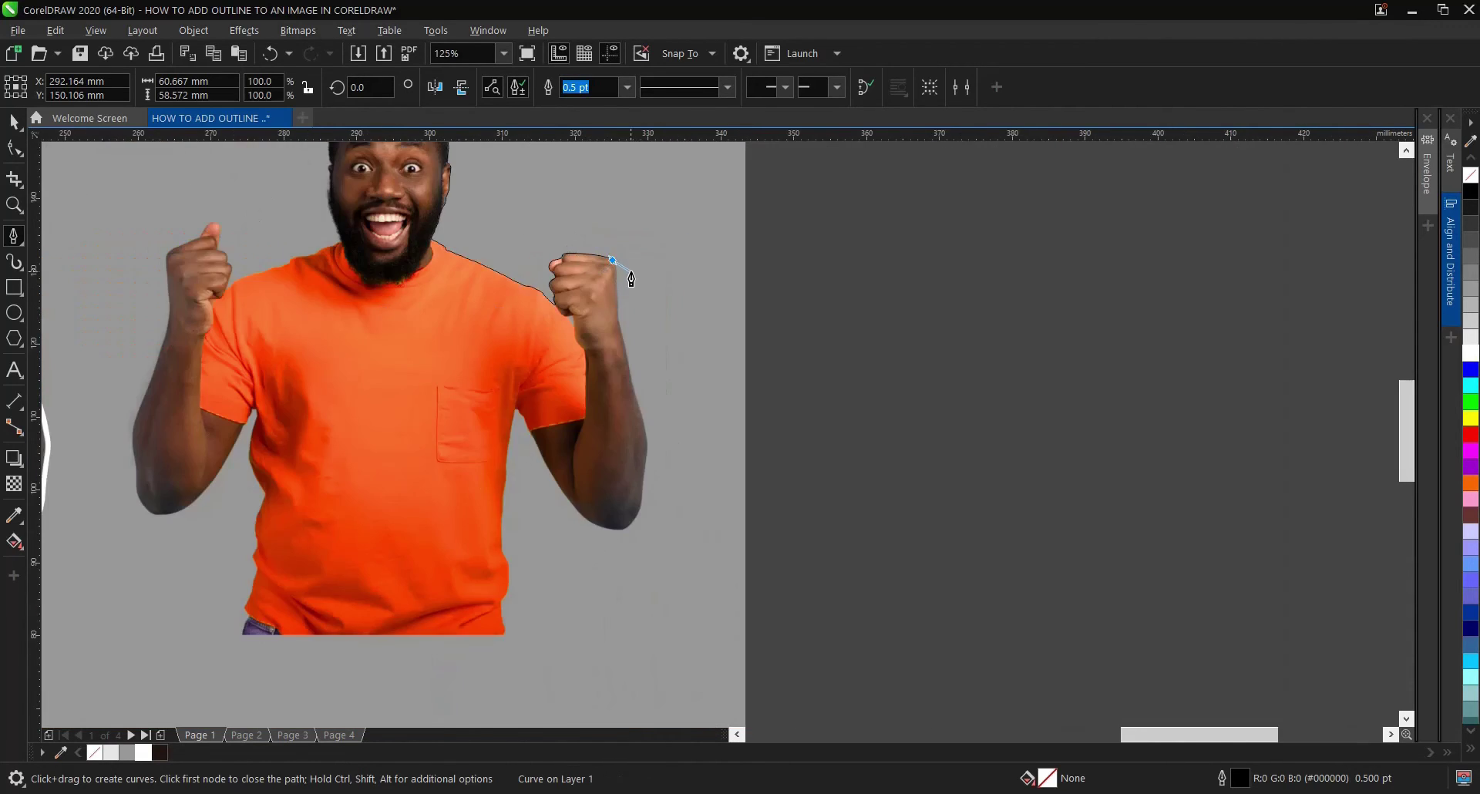
scroll(631, 279, "up", 4)
Step: Trace the outline down the fist's right edge and forearm toward the elbow
left_click(602, 405)
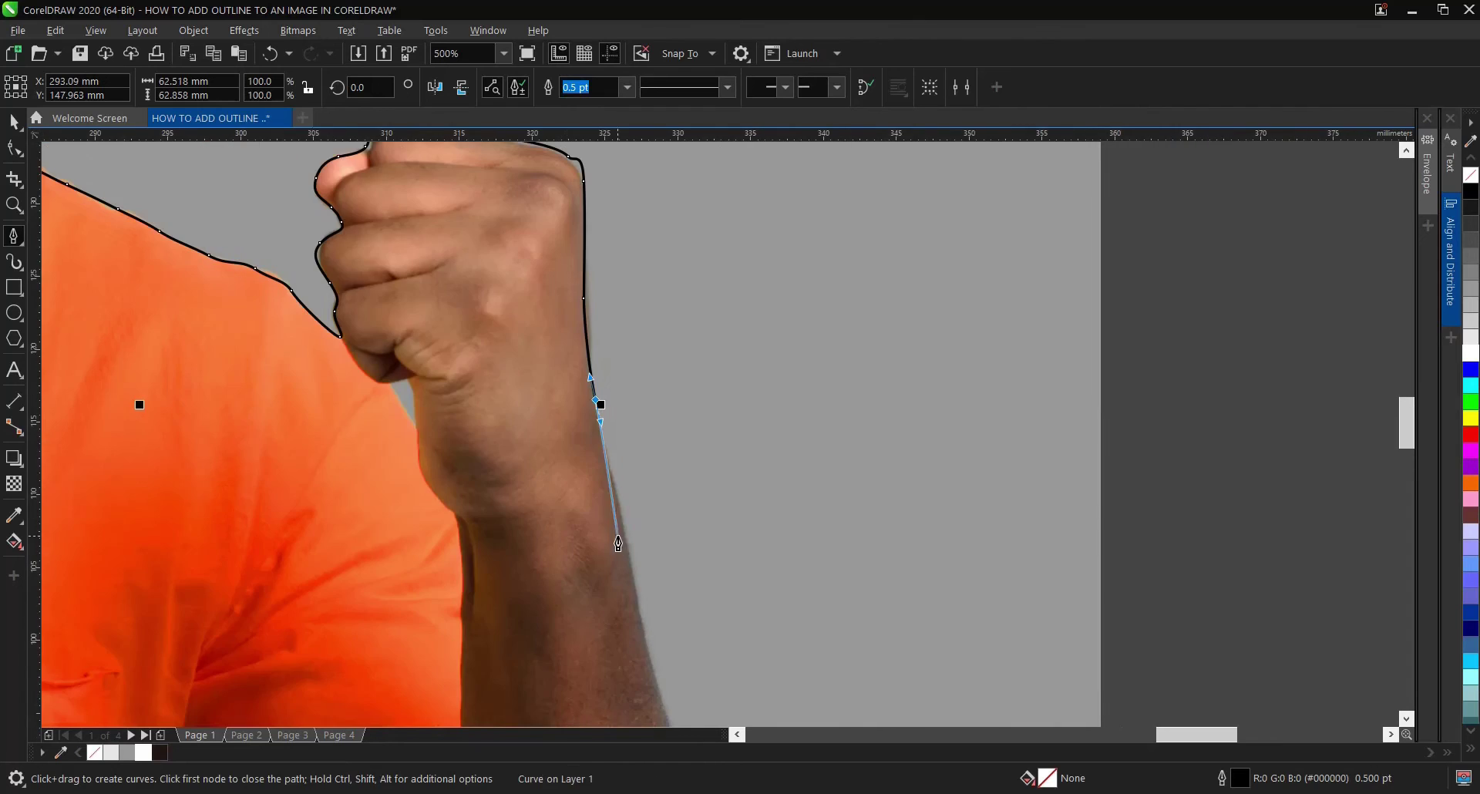
scroll(619, 542, "down", 2)
scroll(618, 541, "up", 1)
scroll(618, 541, "down", 1)
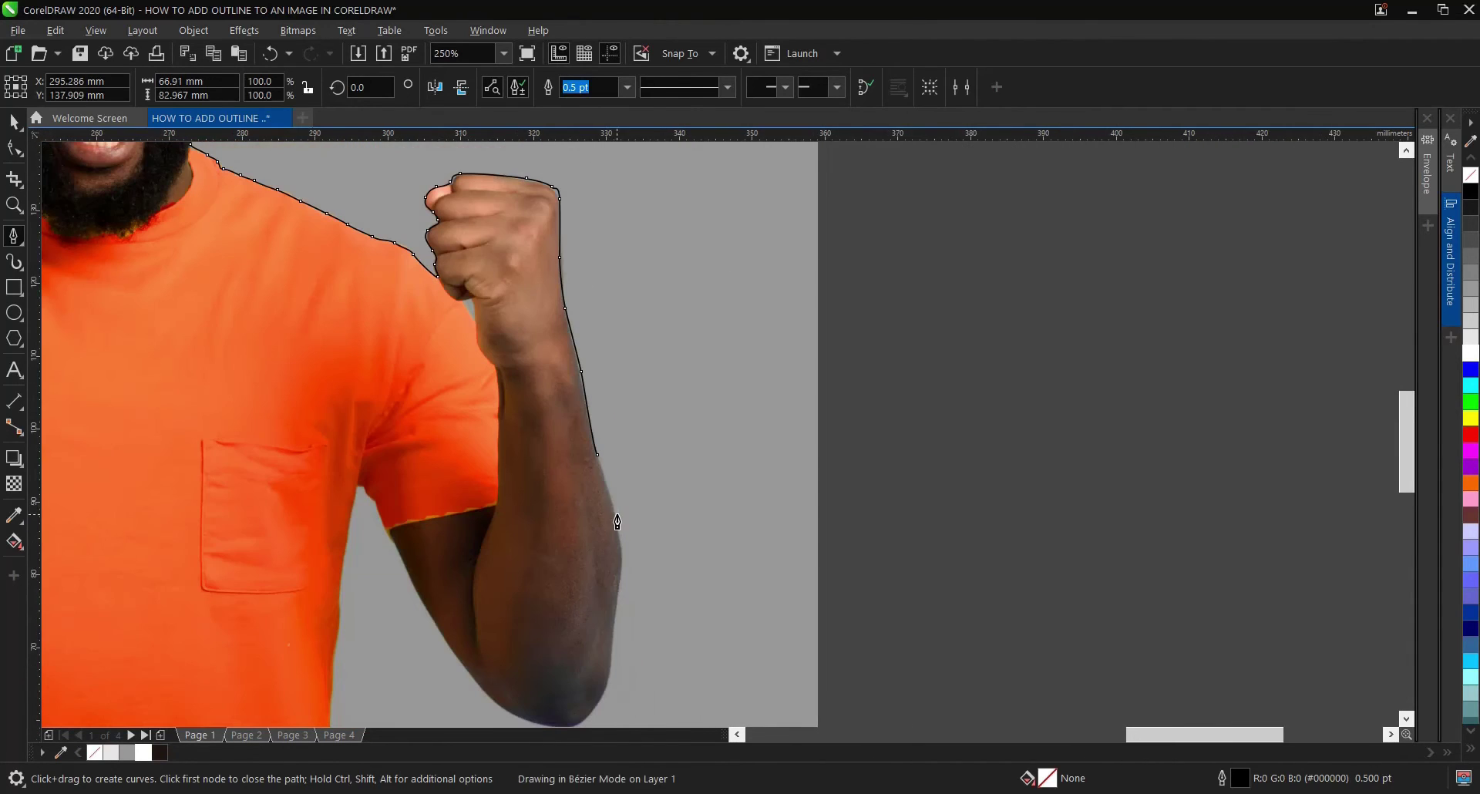
left_click(612, 506)
left_click(624, 567)
left_click(607, 677)
scroll(651, 640, "down", 1)
scroll(606, 683, "up", 1)
left_click(620, 682)
scroll(620, 683, "up", 4)
scroll(595, 713, "down", 2)
scroll(562, 664, "up", 2)
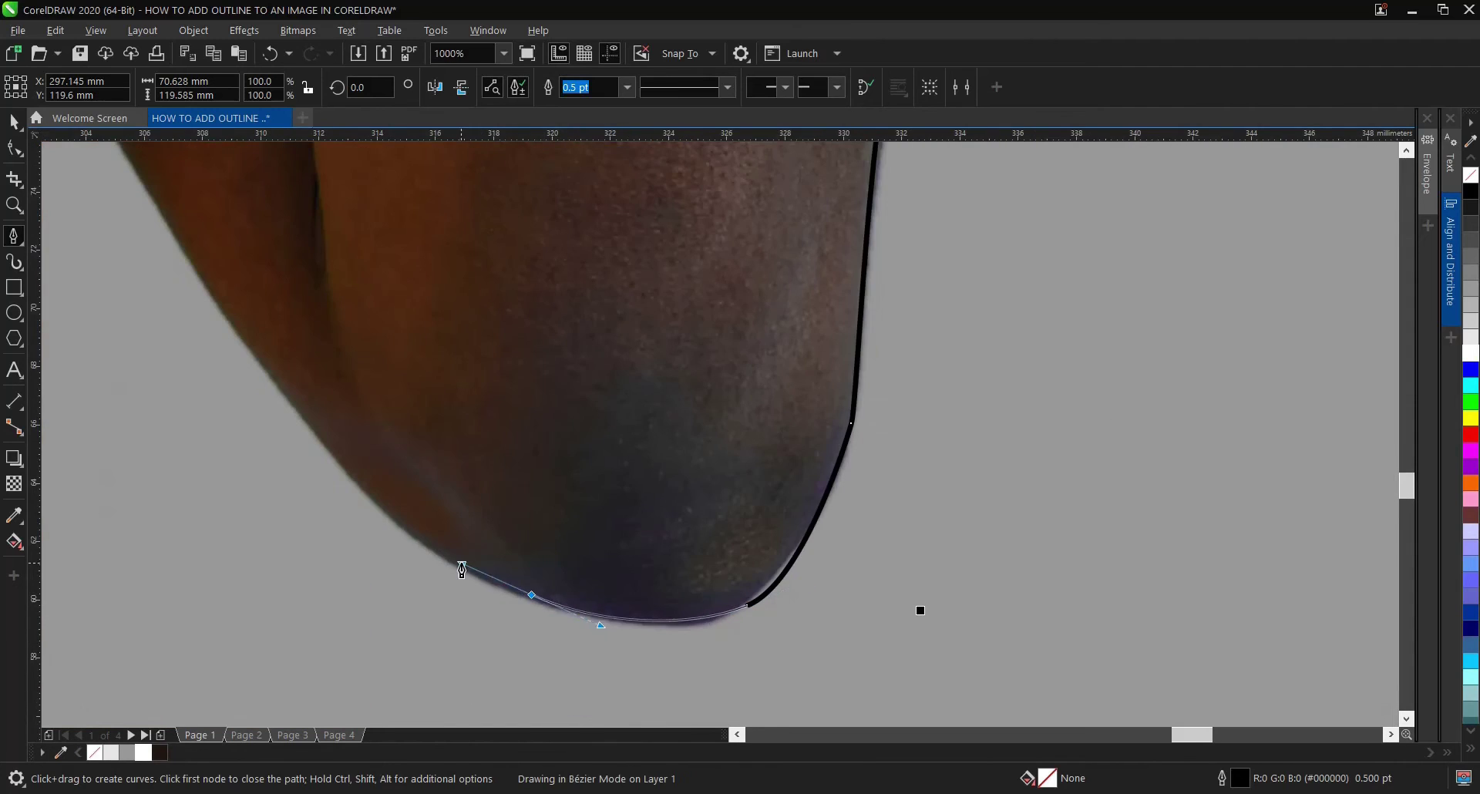
scroll(455, 563, "down", 2)
scroll(446, 548, "up", 1)
scroll(436, 532, "down", 1)
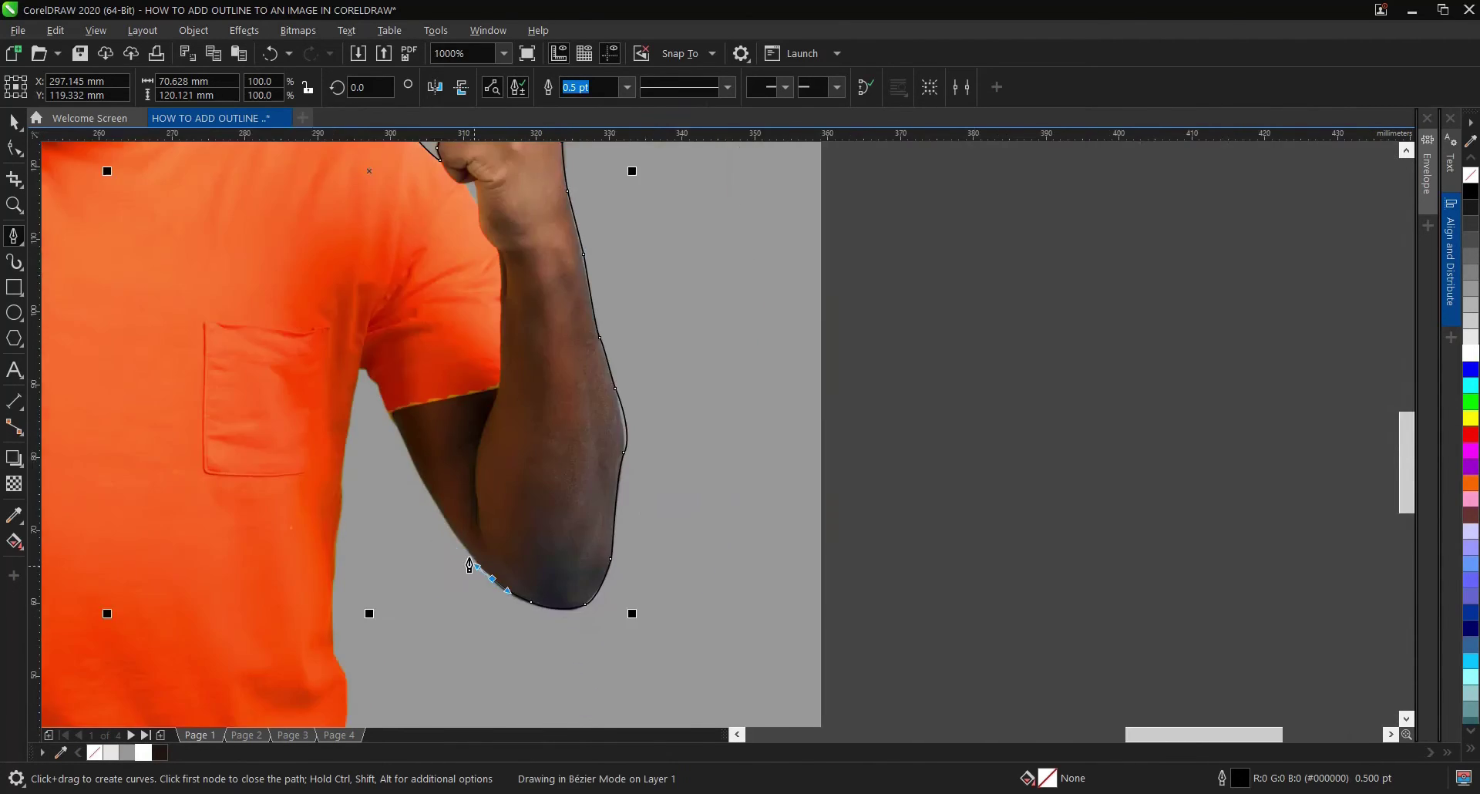
scroll(436, 532, "up", 2)
scroll(429, 463, "down", 2)
scroll(430, 463, "up", 2)
Step: Continue the outline up the inner forearm toward the armpit
left_click(538, 621)
left_click(440, 424)
left_click(417, 377)
scroll(378, 555, "down", 4)
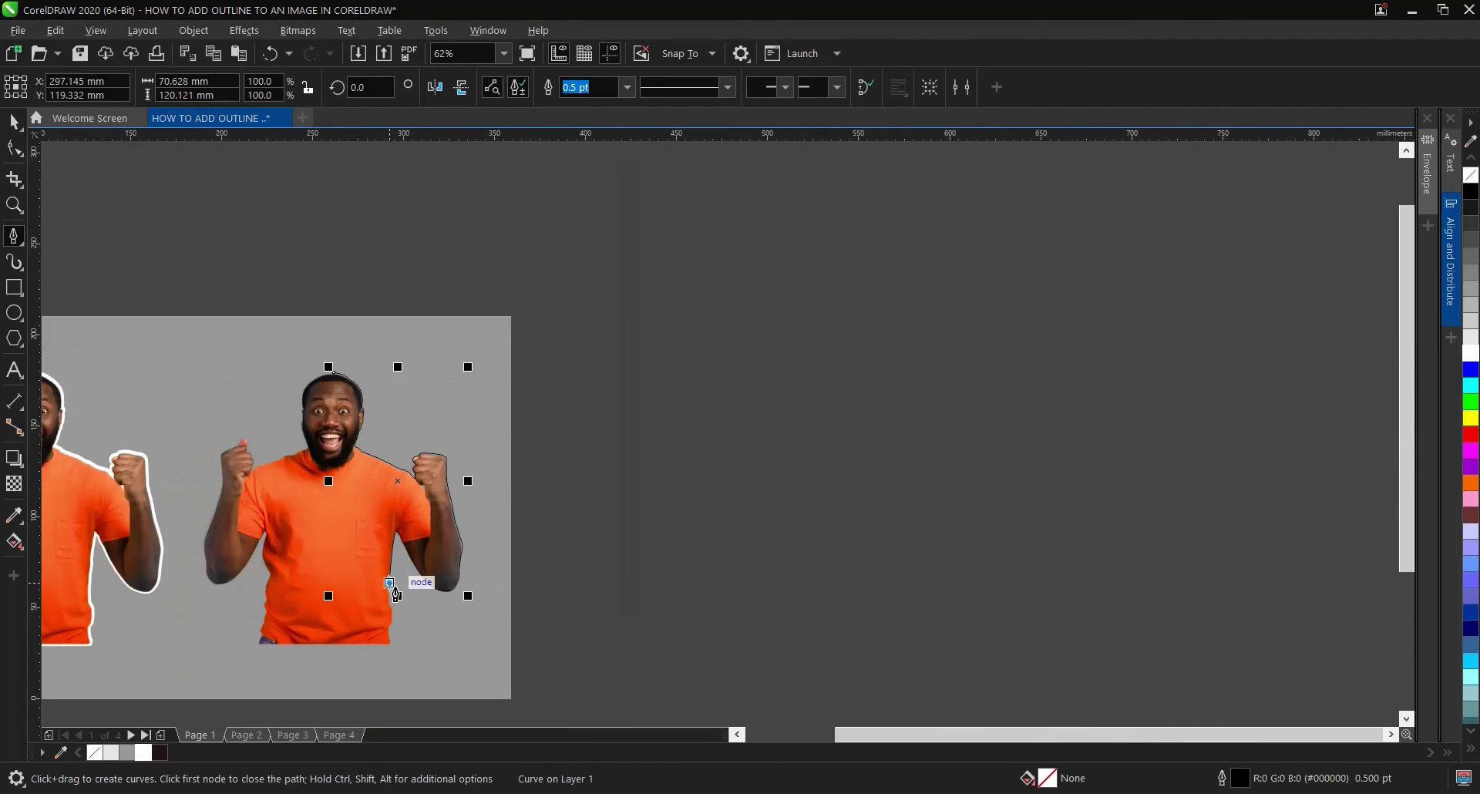
scroll(381, 447, "up", 2)
Step: Add curved points down the forearm edge to the shirt's lower edge
left_click_drag(380, 418, 378, 501)
scroll(384, 424, "up", 2)
scroll(432, 539, "down", 1)
left_click_drag(441, 543, 440, 568)
left_click(410, 613)
left_click(414, 678)
scroll(431, 578, "down", 1)
scroll(432, 694, "up", 1)
left_click_drag(453, 616, 453, 636)
scroll(356, 646, "down", 1)
scroll(182, 628, "up", 1)
scroll(99, 634, "down", 1)
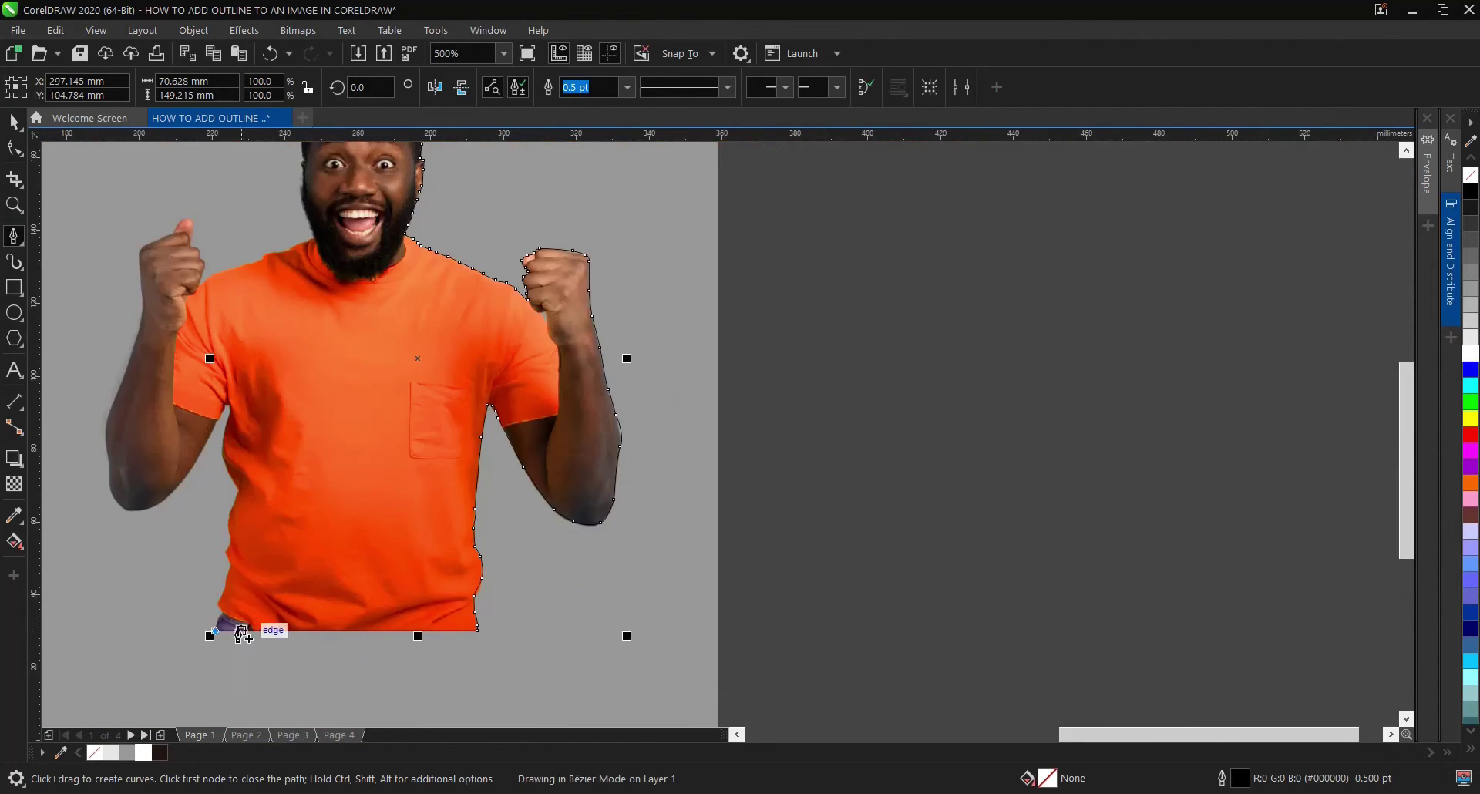
Step: Trace along the shirt bottom, up its left side and onto the arm edge
left_click(215, 635)
scroll(220, 615, "up", 1)
left_click_drag(264, 506, 258, 478)
left_click_drag(260, 430, 270, 395)
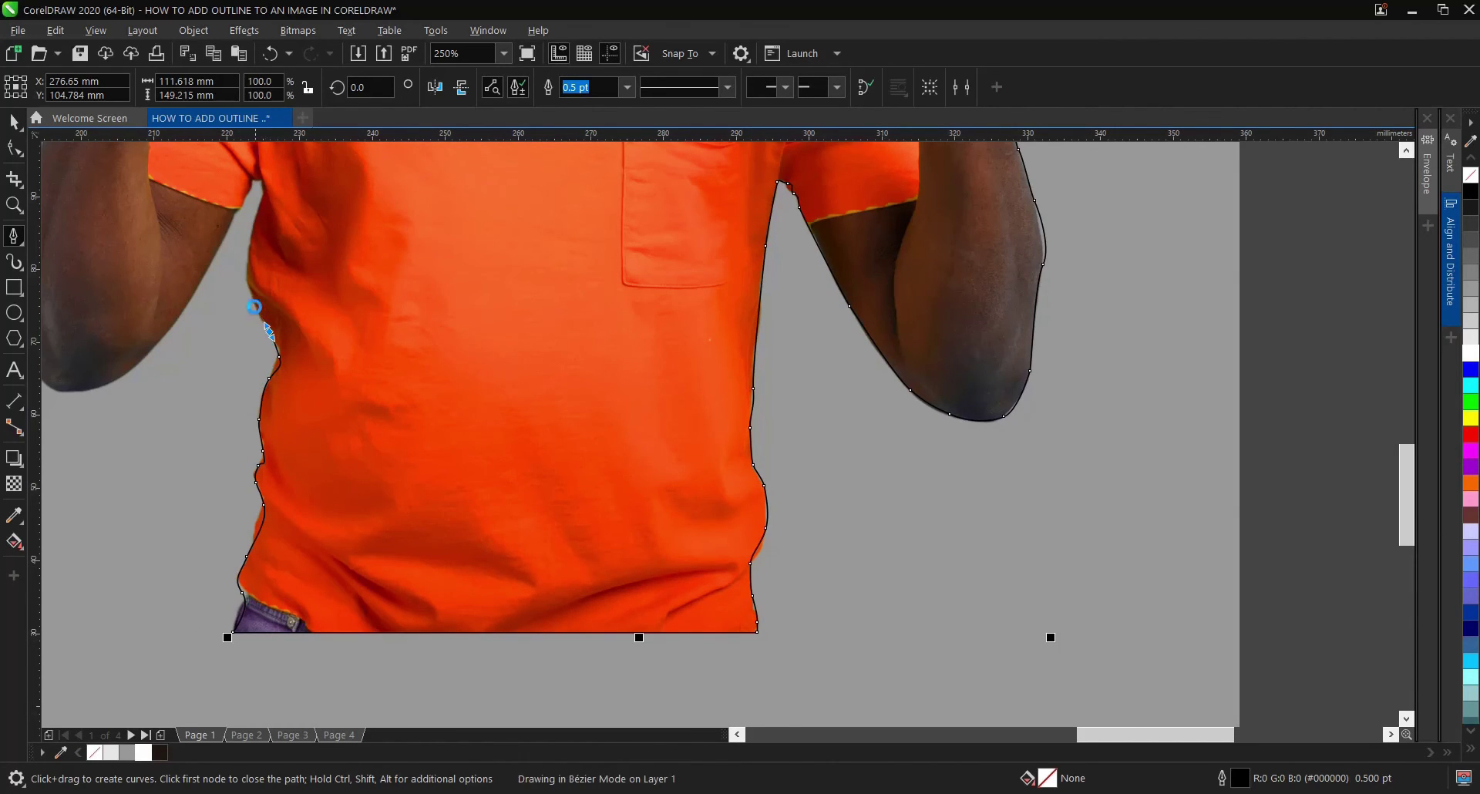
scroll(254, 312, "up", 1)
left_click(250, 248)
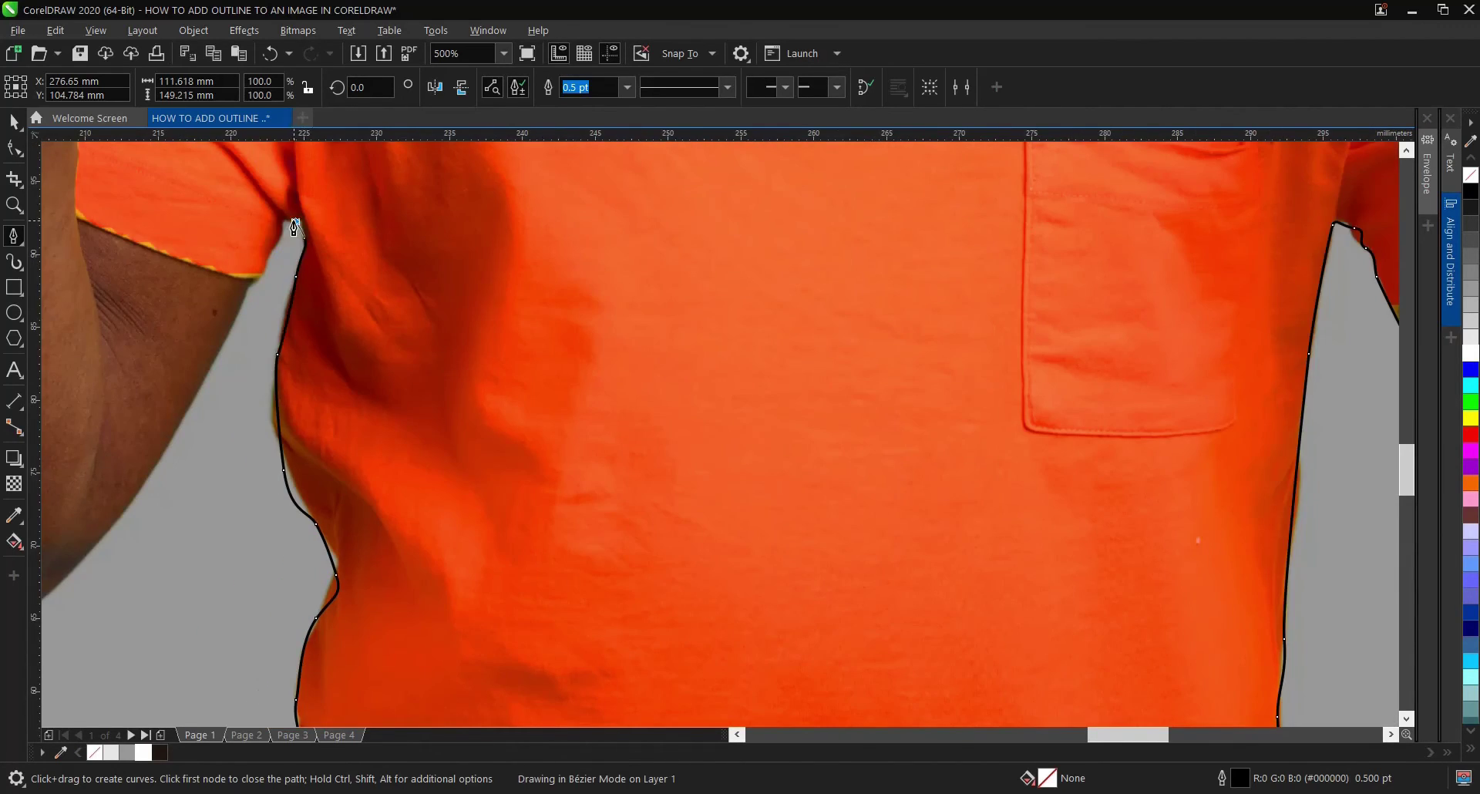
left_click(243, 301)
left_click(188, 407)
Step: Curve the outline around the elbow and start up the outer arm
scroll(265, 429, "left", 3)
scroll(264, 429, "down", 2)
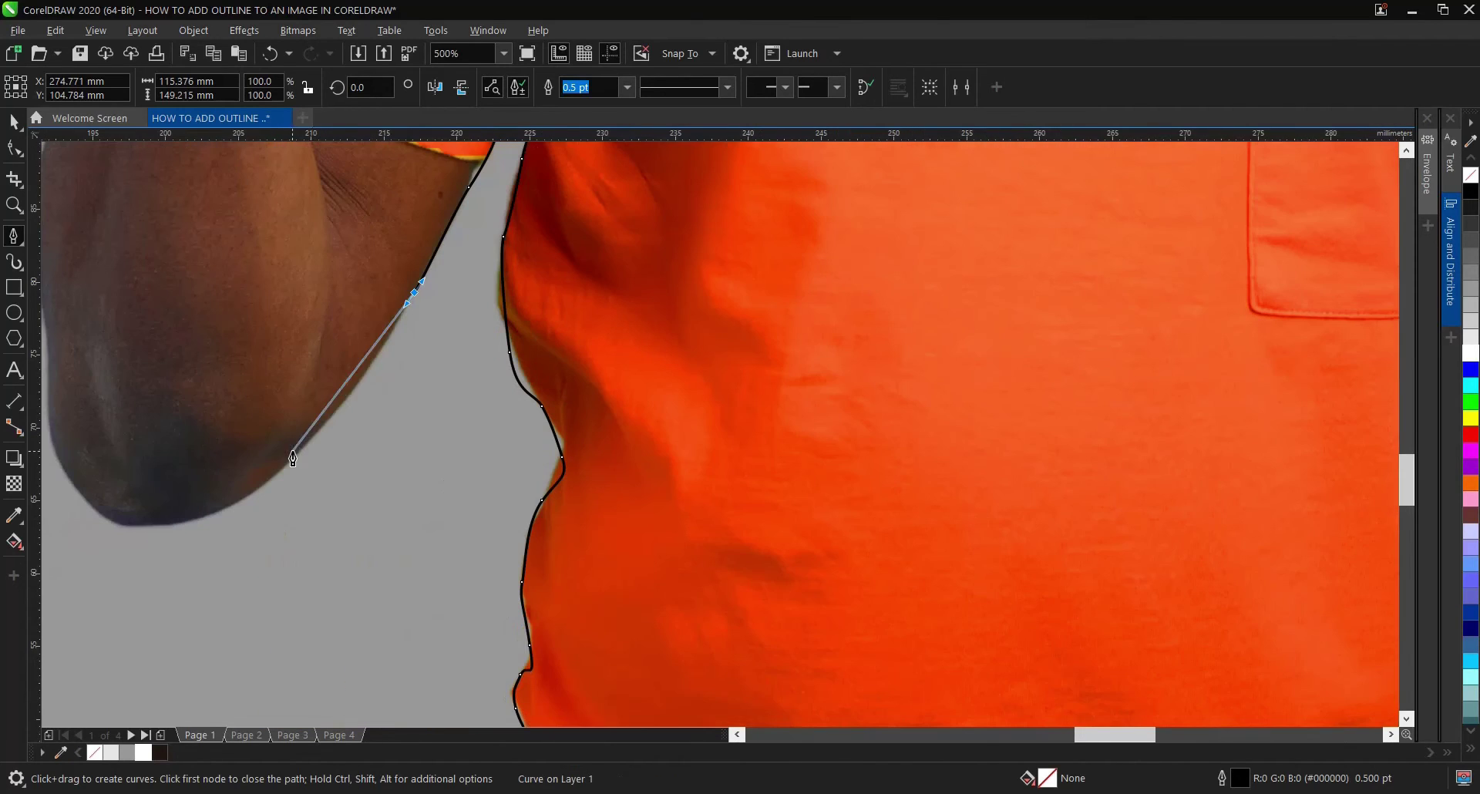
left_click_drag(320, 430, 308, 441)
left_click_drag(240, 507, 224, 512)
scroll(223, 512, "down", 3)
scroll(223, 511, "up", 3)
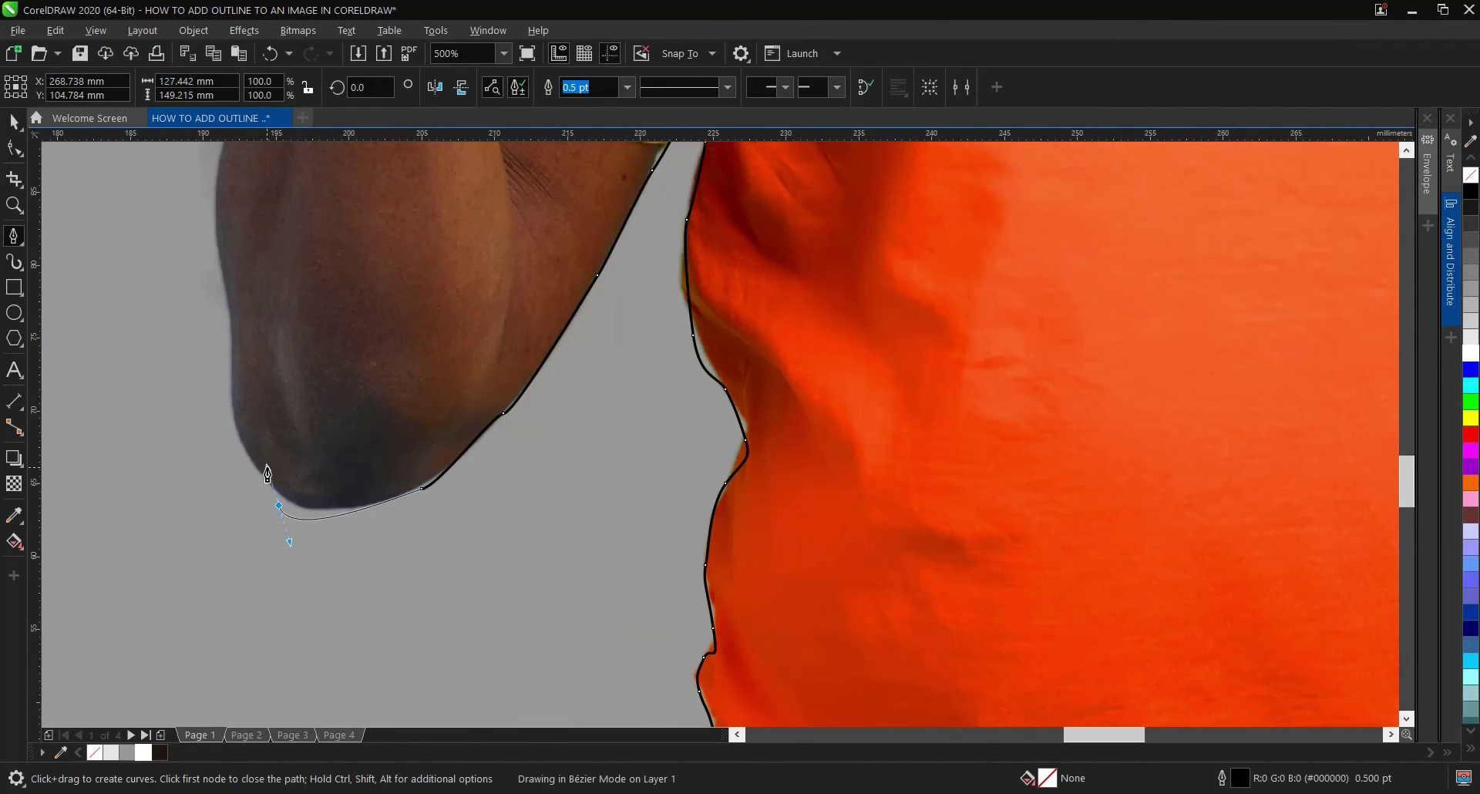
left_click(315, 508)
left_click(242, 449)
Step: Continue placing points up the arm edge toward the second fist
scroll(242, 449, "down", 3)
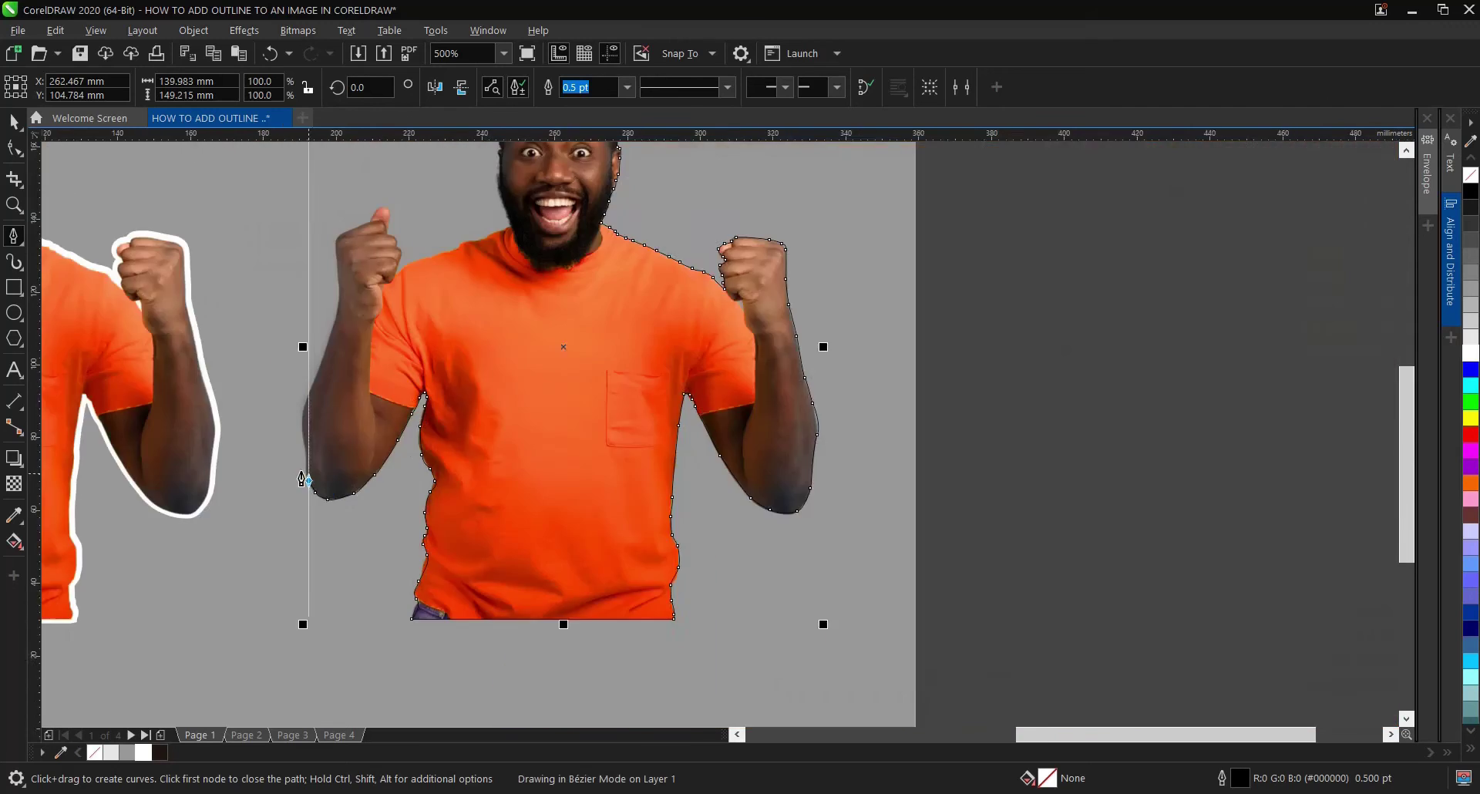
scroll(308, 463, "up", 3)
left_click(340, 504)
scroll(340, 503, "down", 2)
left_click(338, 418)
scroll(340, 417, "up", 3)
left_click(389, 324)
scroll(385, 331, "up", 3)
scroll(378, 312, "down", 2)
scroll(378, 313, "up", 2)
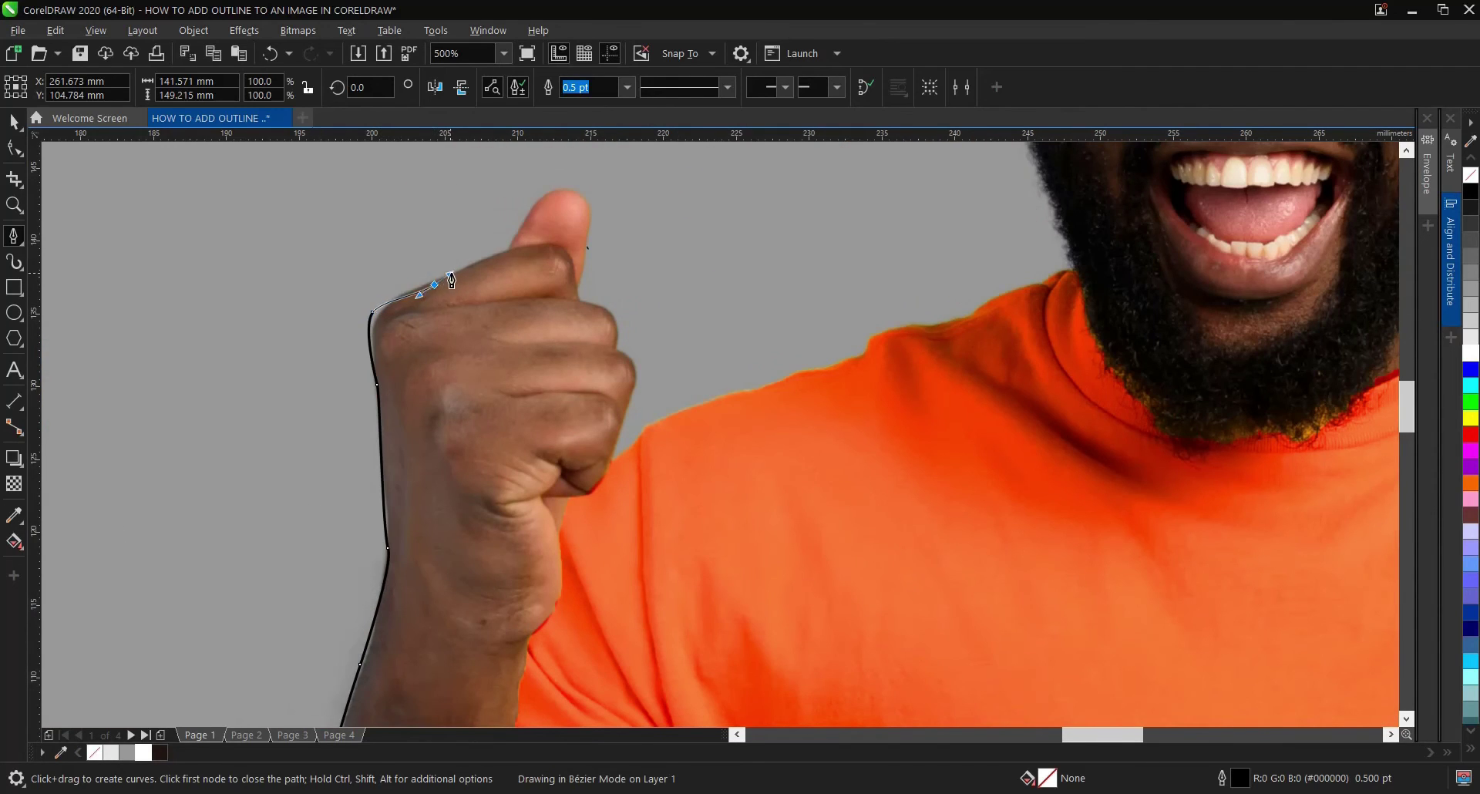
Step: Trace over the fist's top edge, around the thumb tip and the knuckle crease
left_click_drag(436, 282, 452, 271)
scroll(516, 235, "up", 5)
left_click(486, 298)
scroll(486, 298, "down", 2)
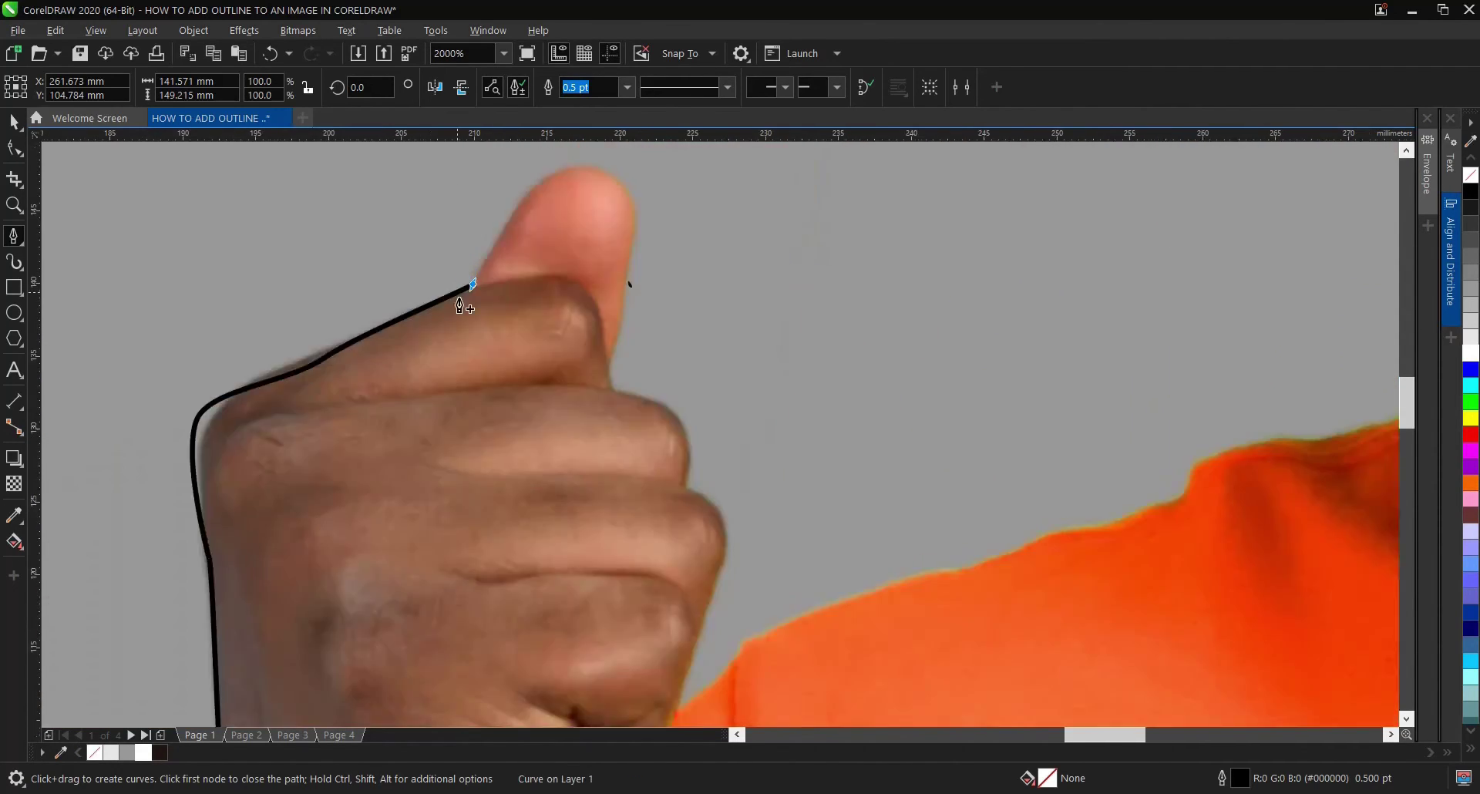
left_click(496, 252)
left_click(546, 224)
left_click_drag(601, 249, 603, 279)
left_click(599, 360)
left_click_drag(577, 437, 638, 473)
Step: Trace down the fist's right edge to where it meets the shirt and shoulder
left_click(659, 504)
left_click(657, 539)
scroll(663, 543, "down", 2)
scroll(725, 624, "up", 2)
left_click(617, 473)
left_click(634, 521)
left_click(615, 590)
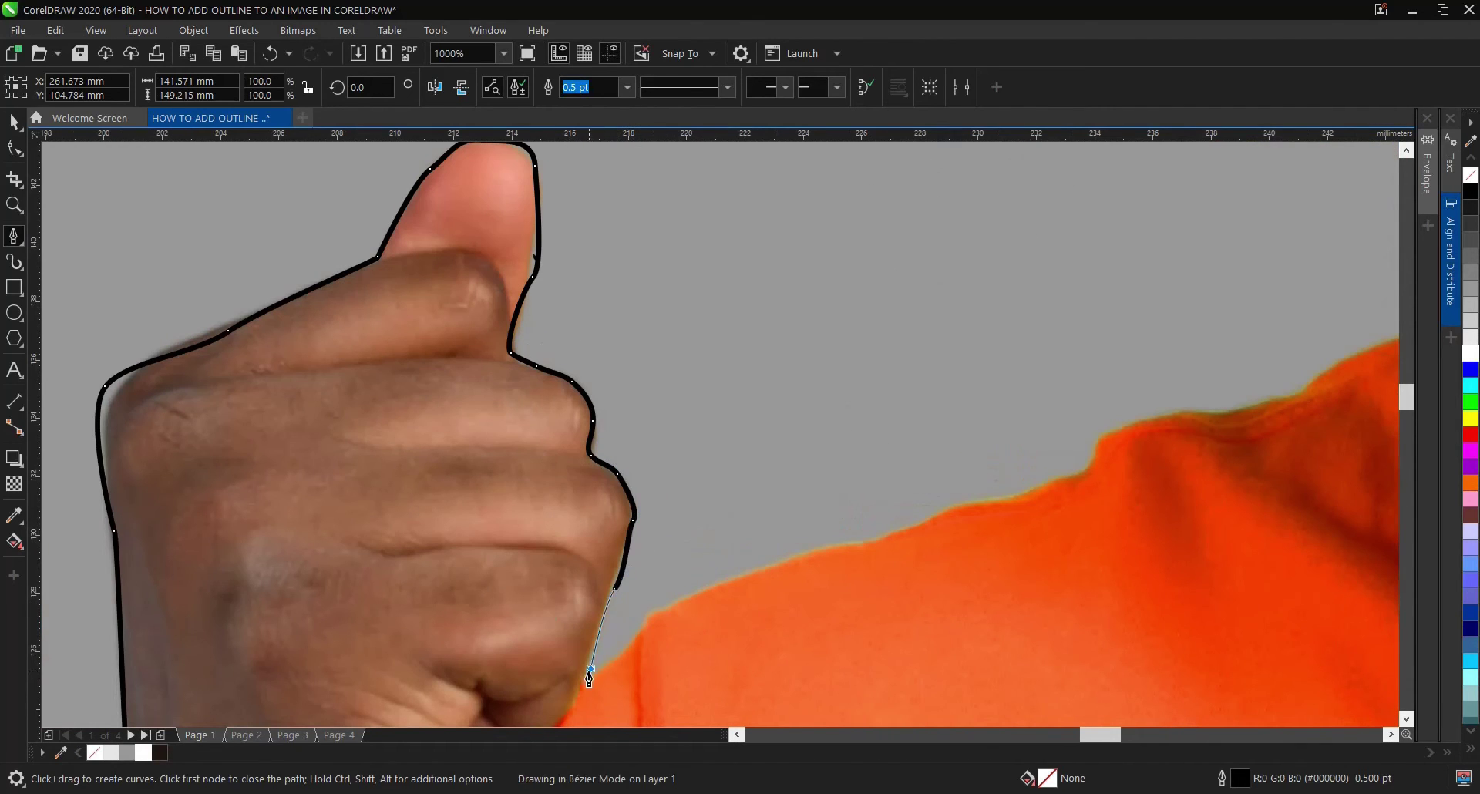
left_click(659, 639)
Step: Trace along the shoulder to the neck and curve onto the beard edge
scroll(660, 617, "down", 2)
left_click(689, 559)
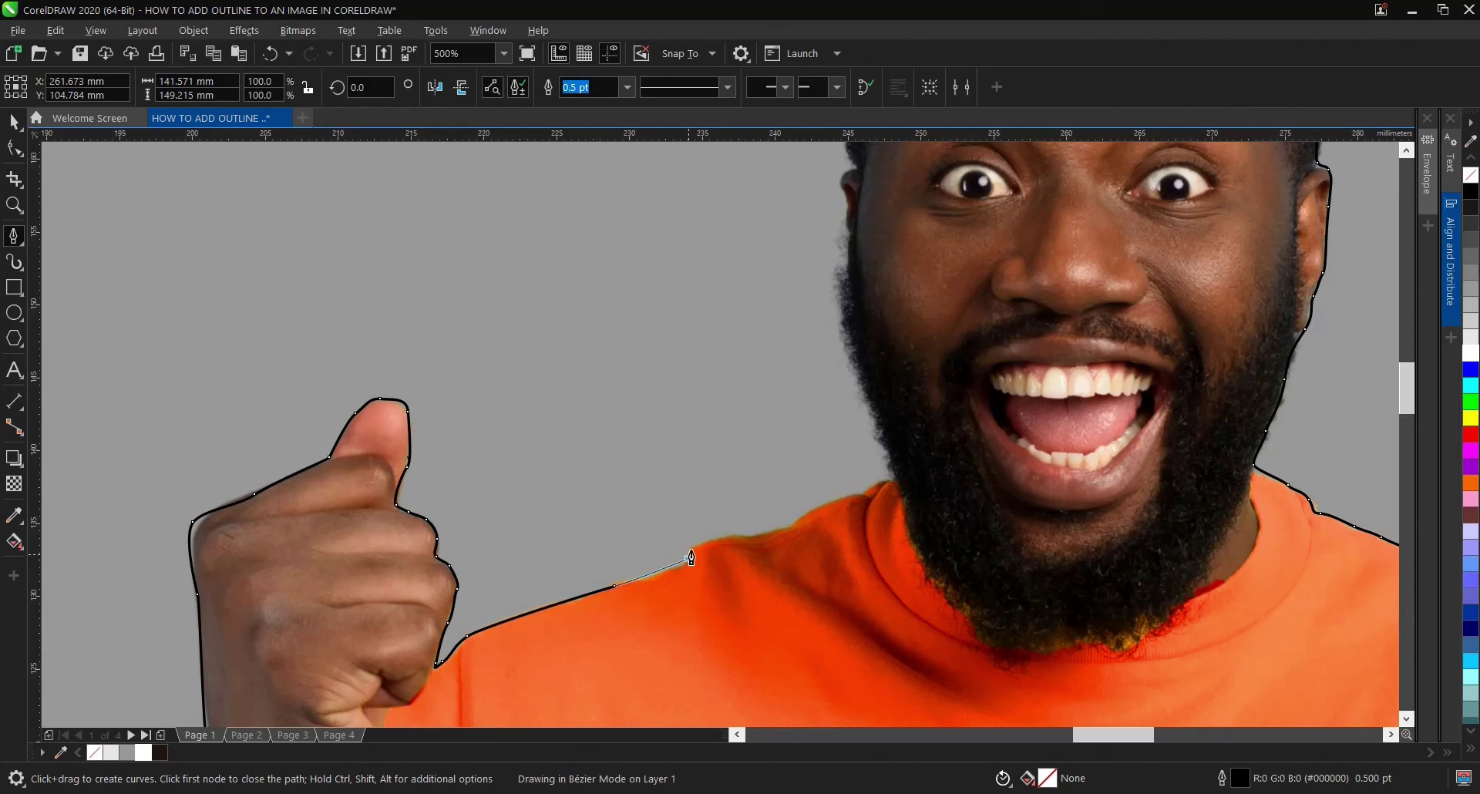
left_click(728, 538)
left_click(784, 529)
left_click(832, 503)
left_click(882, 487)
scroll(901, 424, "up", 2)
left_click_drag(871, 490, 840, 412)
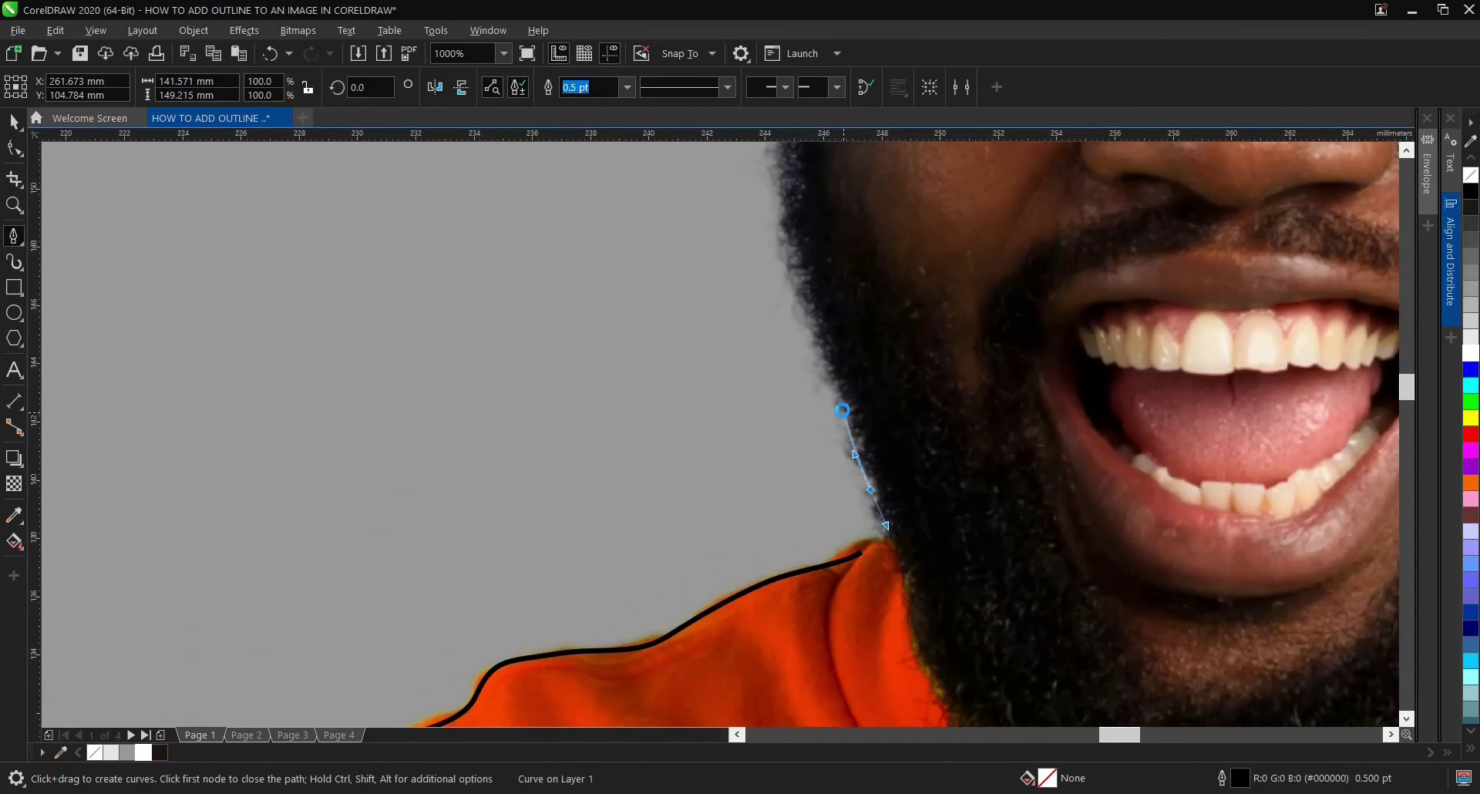
scroll(840, 413, "down", 2)
scroll(771, 401, "up", 2)
Step: Follow the beard edge upward to the ear
left_click(767, 390)
scroll(764, 385, "down", 2)
scroll(744, 532, "up", 2)
left_click(738, 528)
left_click(738, 378)
left_click(745, 325)
left_click_drag(740, 273, 750, 261)
scroll(744, 262, "down", 2)
scroll(713, 416, "up", 4)
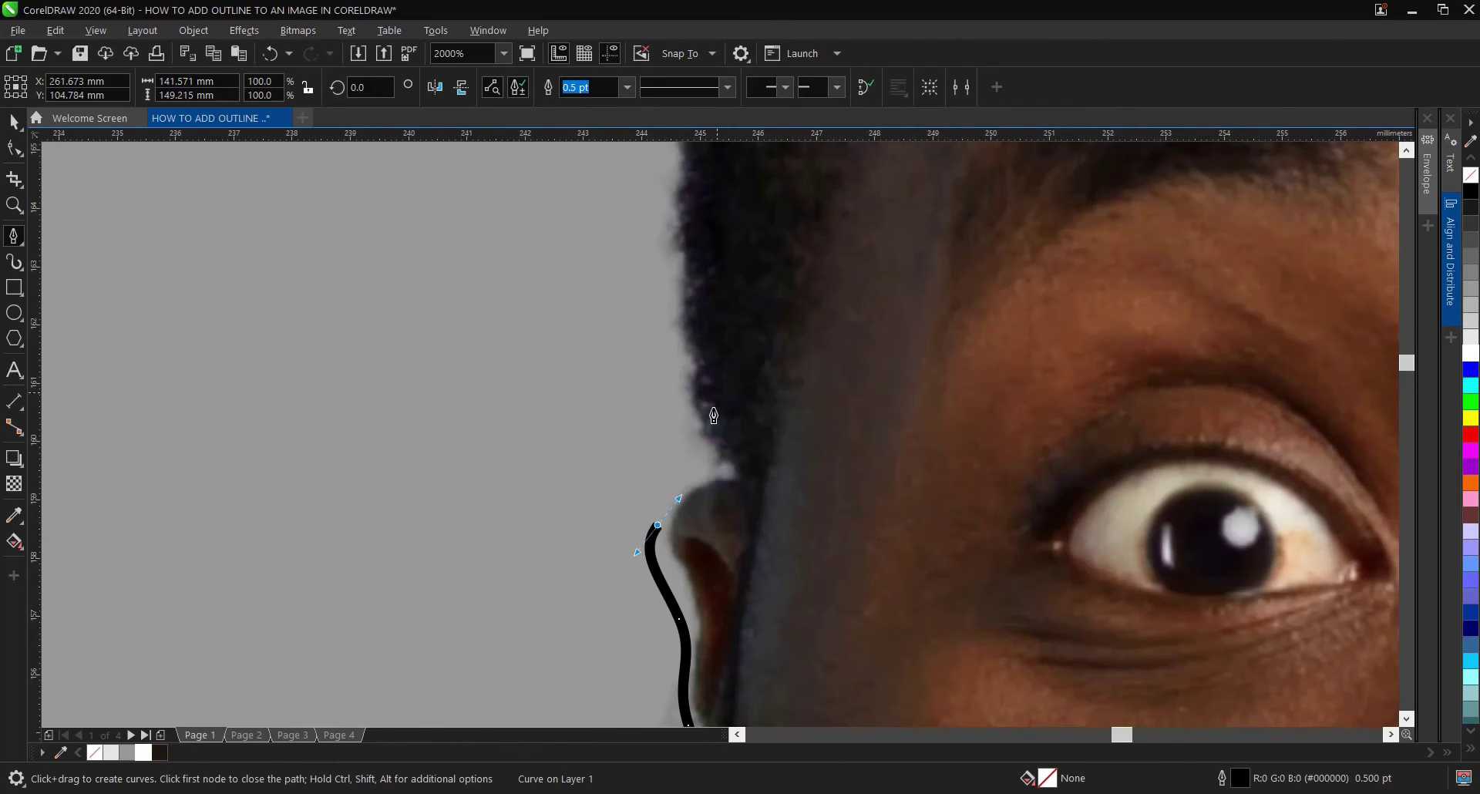
left_click(708, 432)
Step: Trace up the side of the head and over the hair to close the outline
scroll(694, 501, "down", 2)
left_click(664, 365)
left_click_drag(704, 250, 721, 232)
scroll(717, 239, "down", 2)
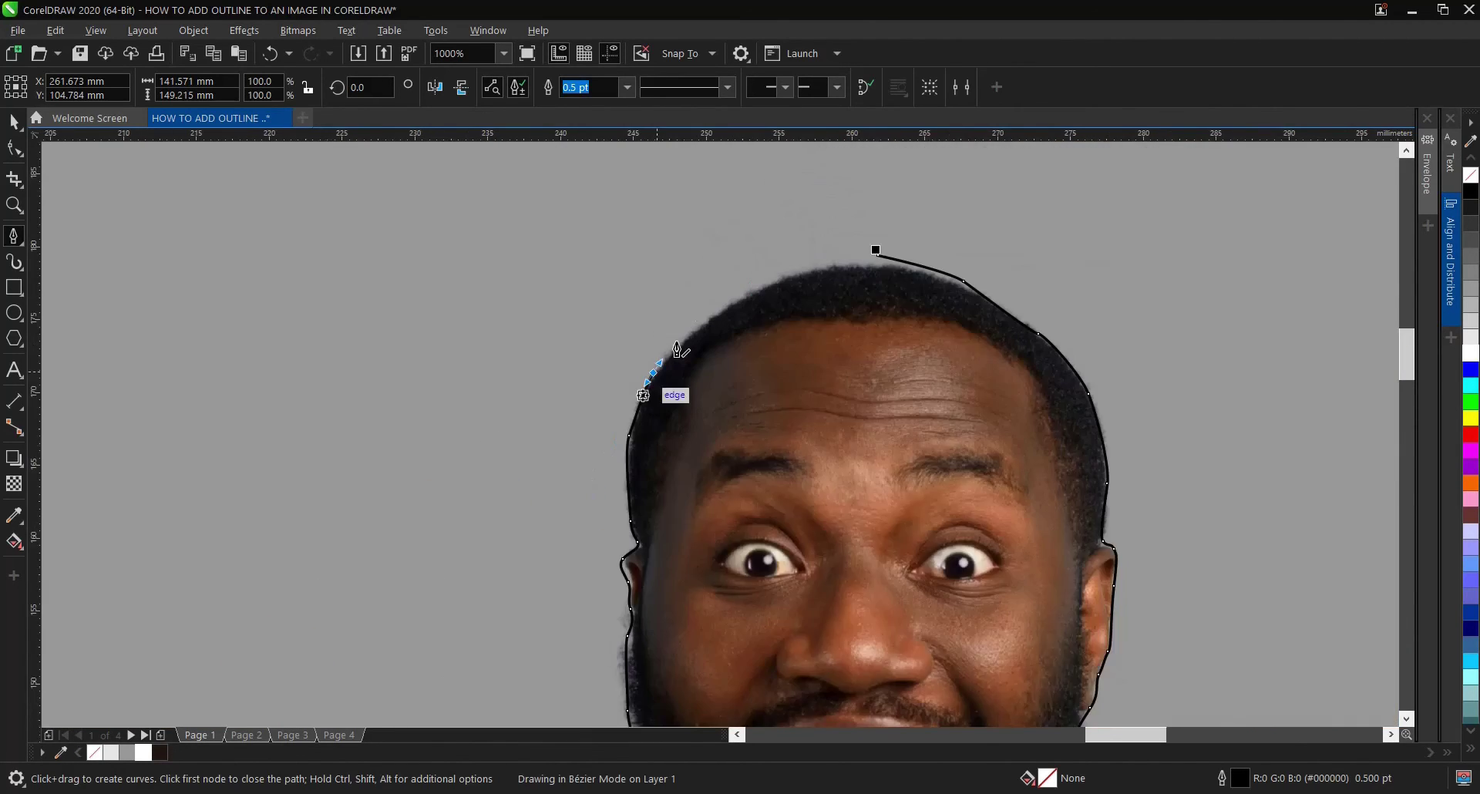
scroll(690, 318, "up", 2)
left_click_drag(784, 281, 638, 332)
scroll(637, 332, "down", 2)
scroll(906, 267, "up", 2)
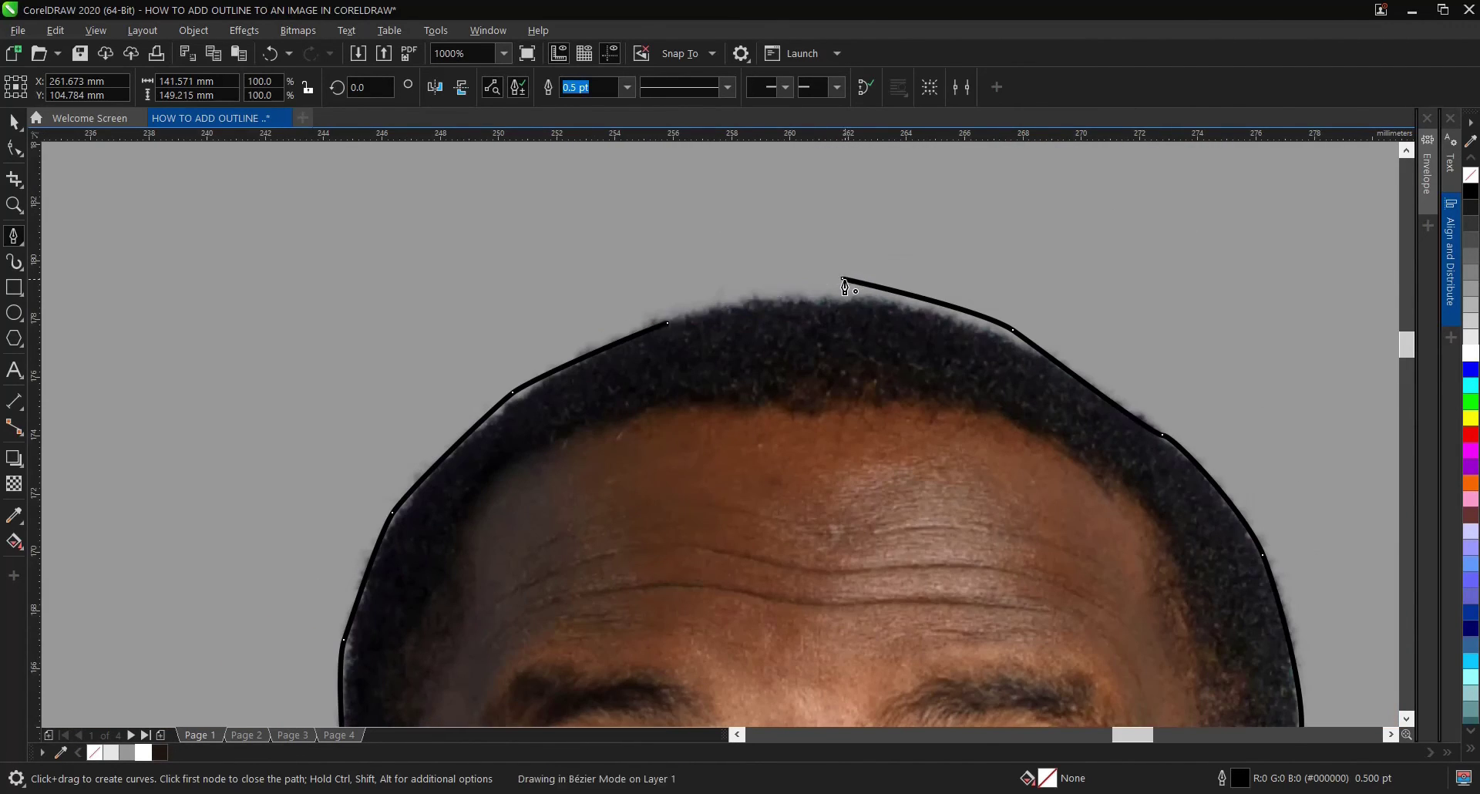
scroll(807, 337, "down", 3)
left_click(704, 312)
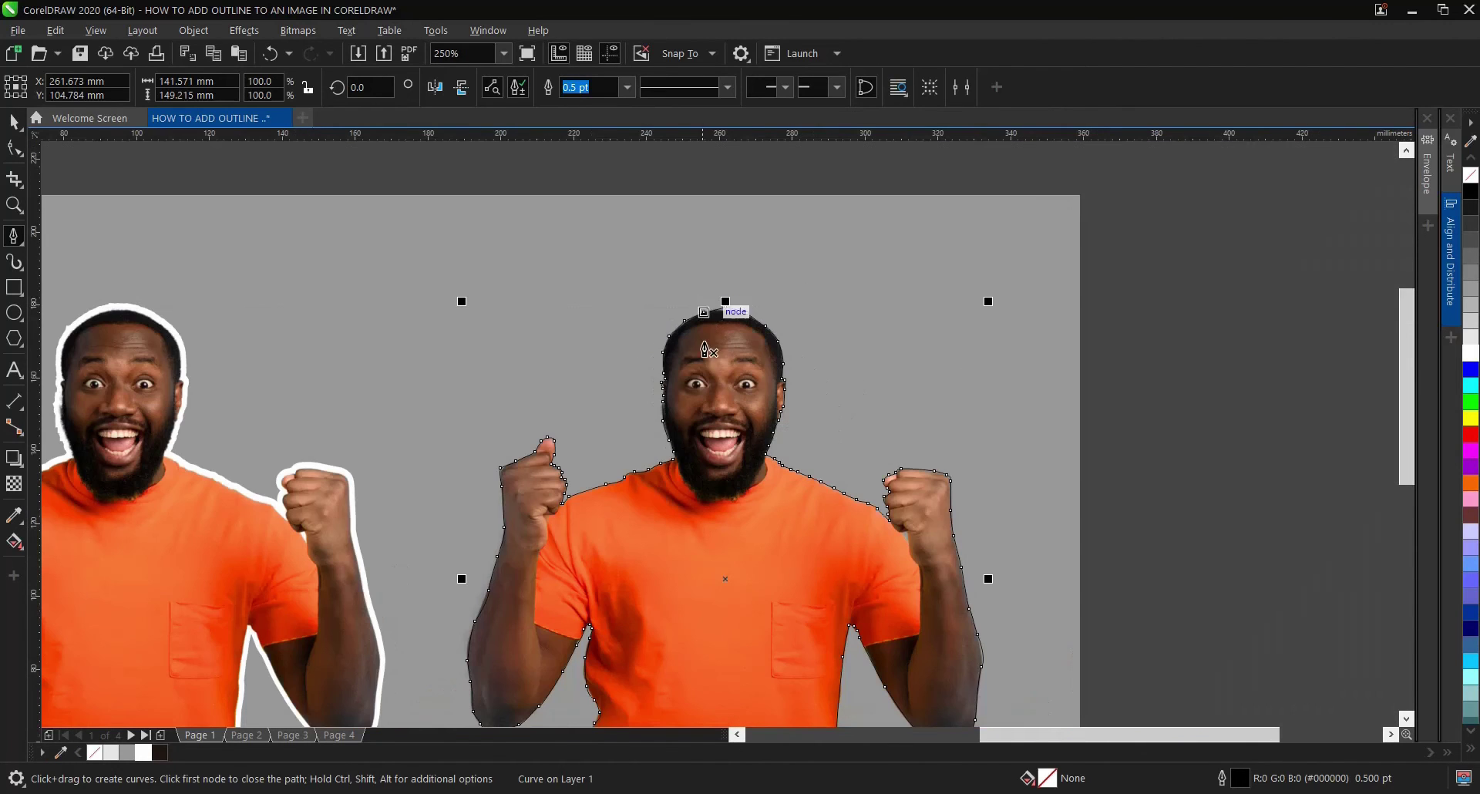
key("space")
scroll(717, 362, "down", 2)
scroll(720, 369, "up", 2)
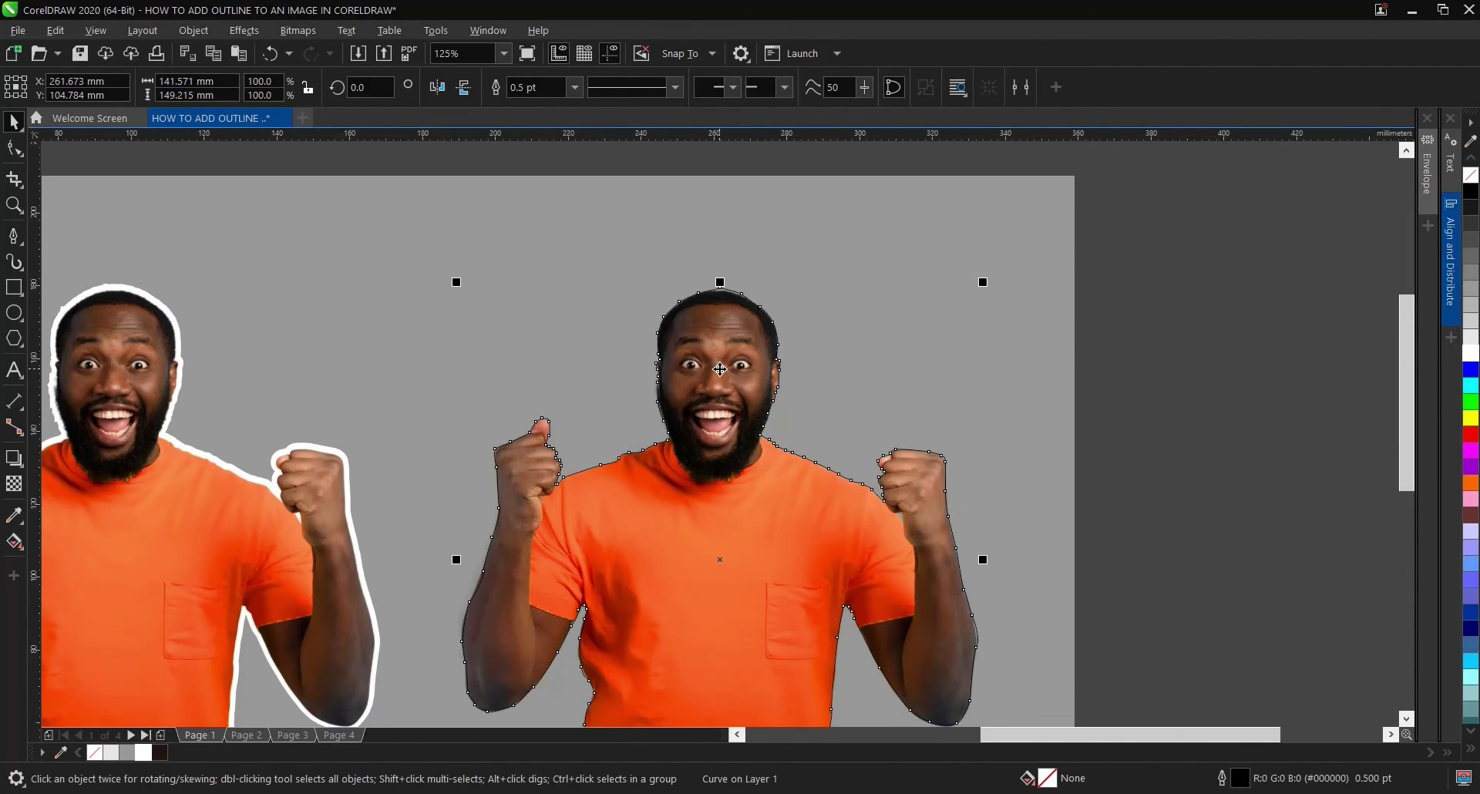
scroll(728, 316, "up", 2)
scroll(704, 264, "down", 2)
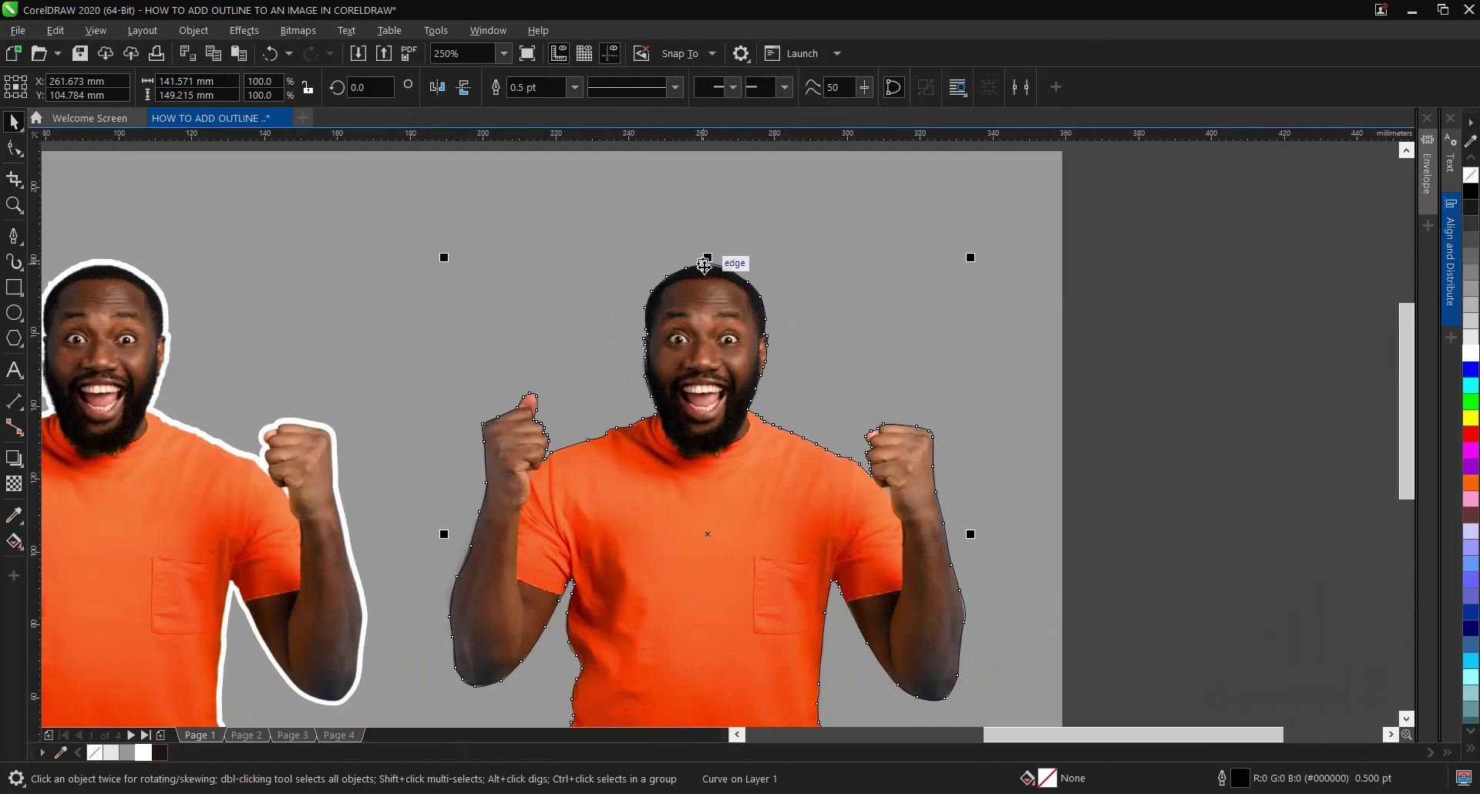
scroll(709, 266, "up", 6)
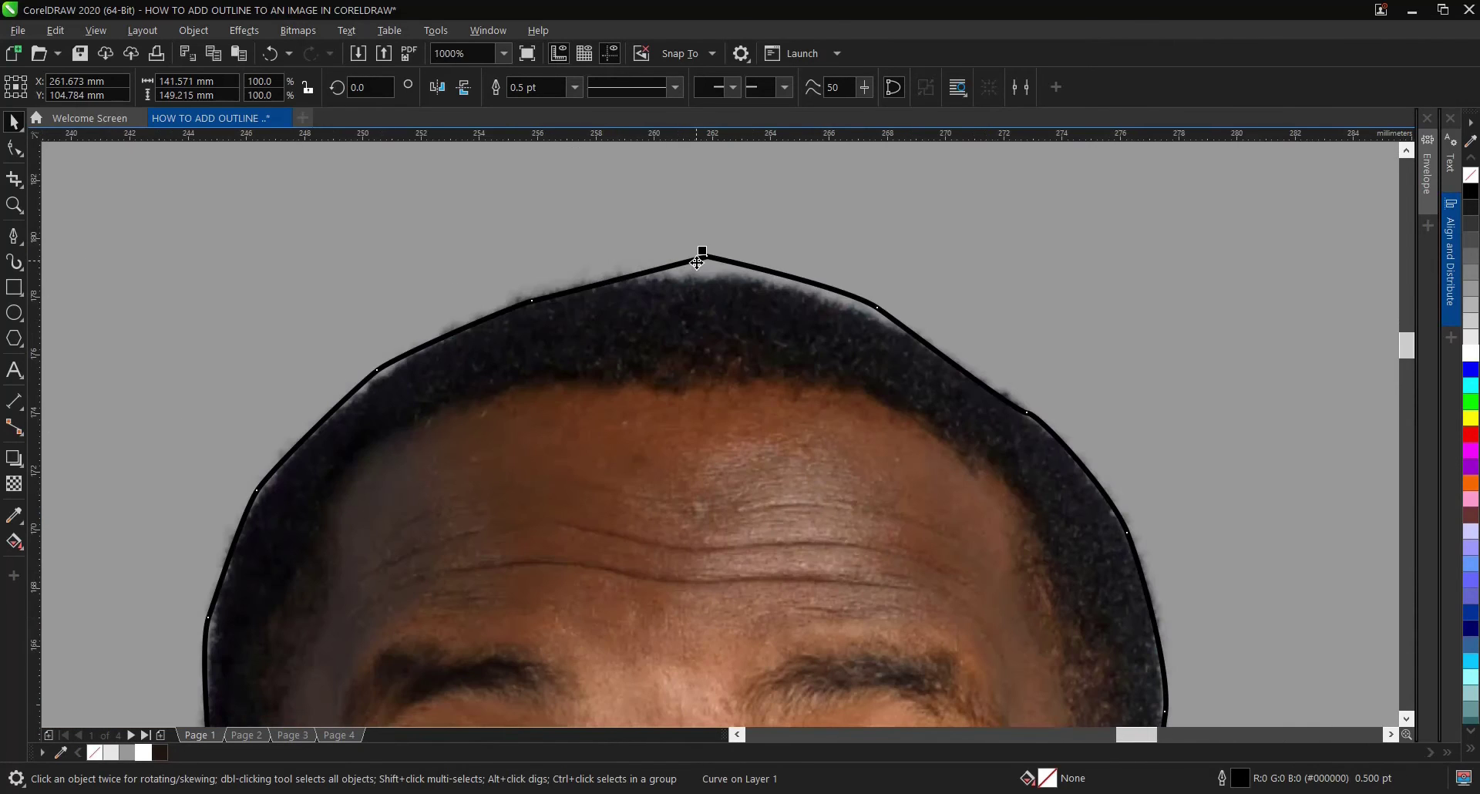
scroll(701, 255, "down", 6)
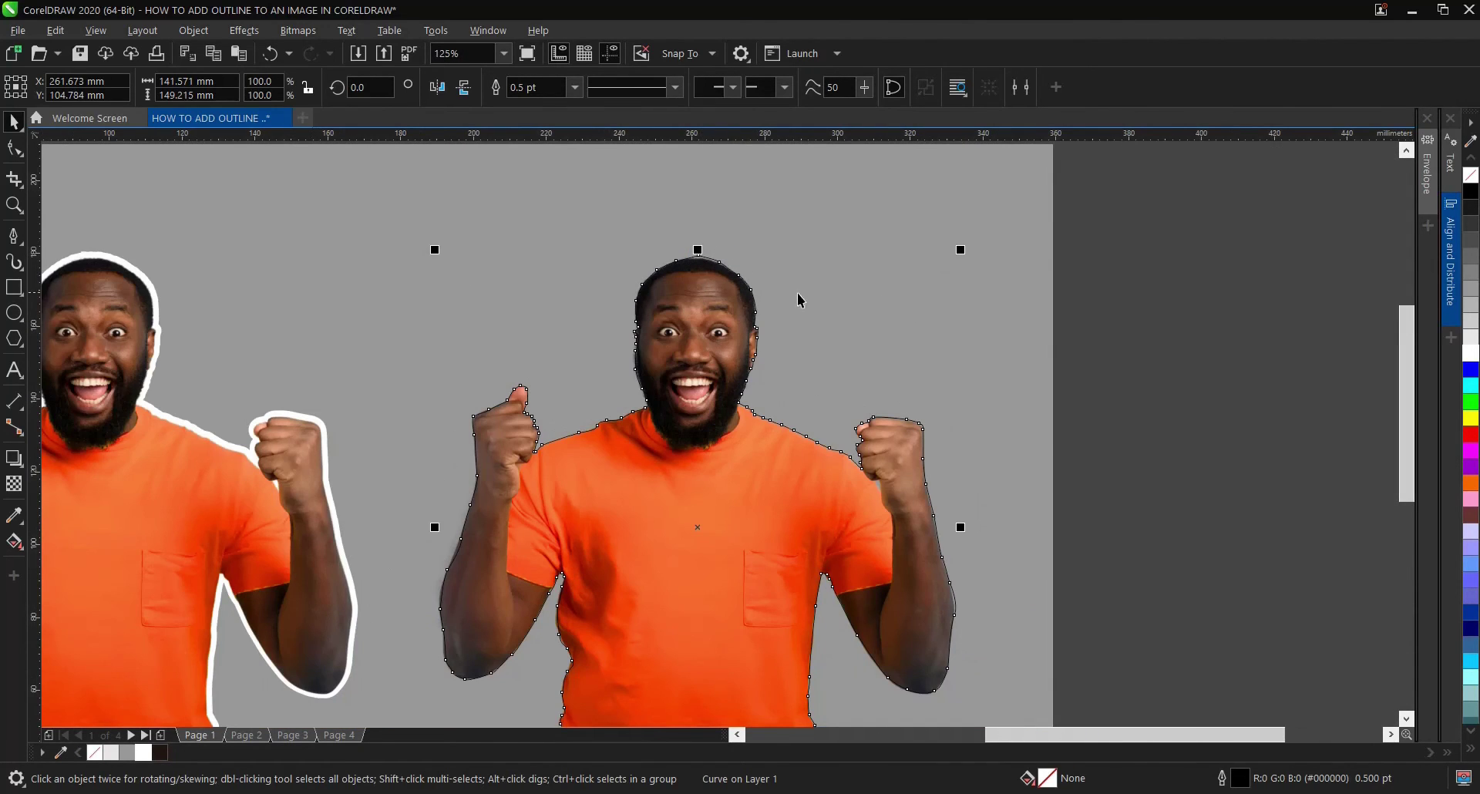
left_click(997, 268)
scroll(678, 327, "up", 2)
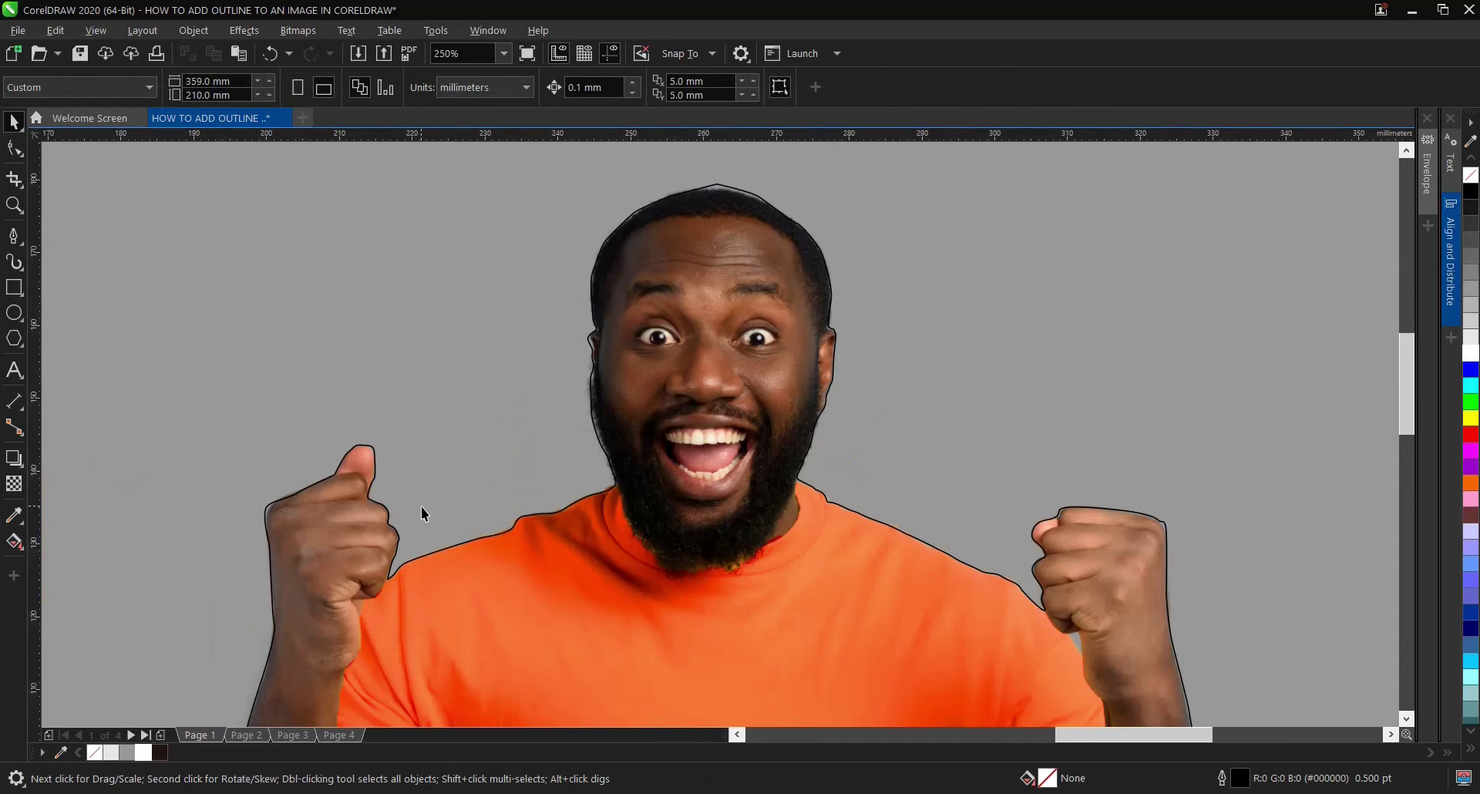
scroll(421, 506, "down", 2)
scroll(402, 540, "up", 2)
scroll(584, 353, "down", 2)
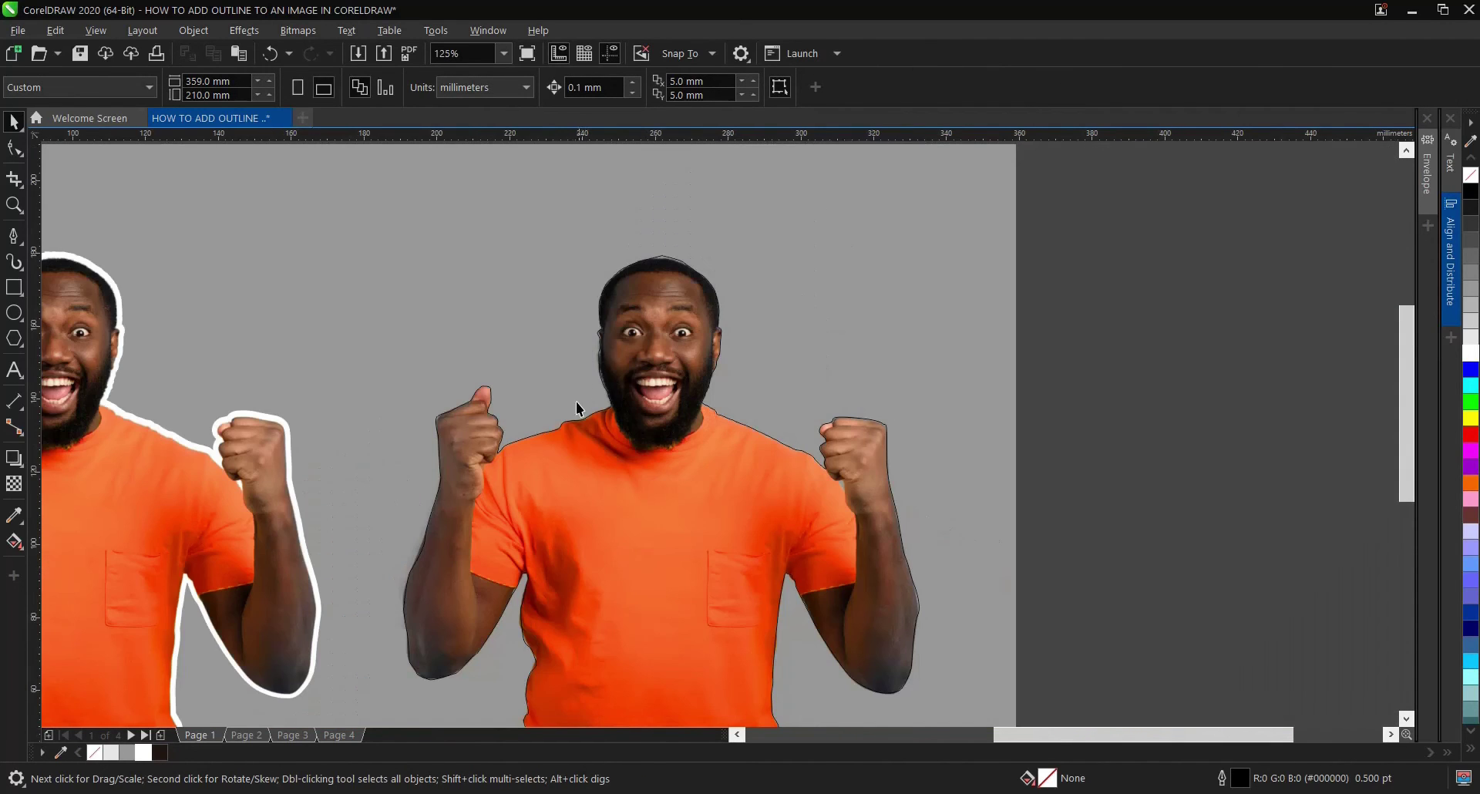
scroll(539, 439, "up", 2)
scroll(457, 404, "up", 2)
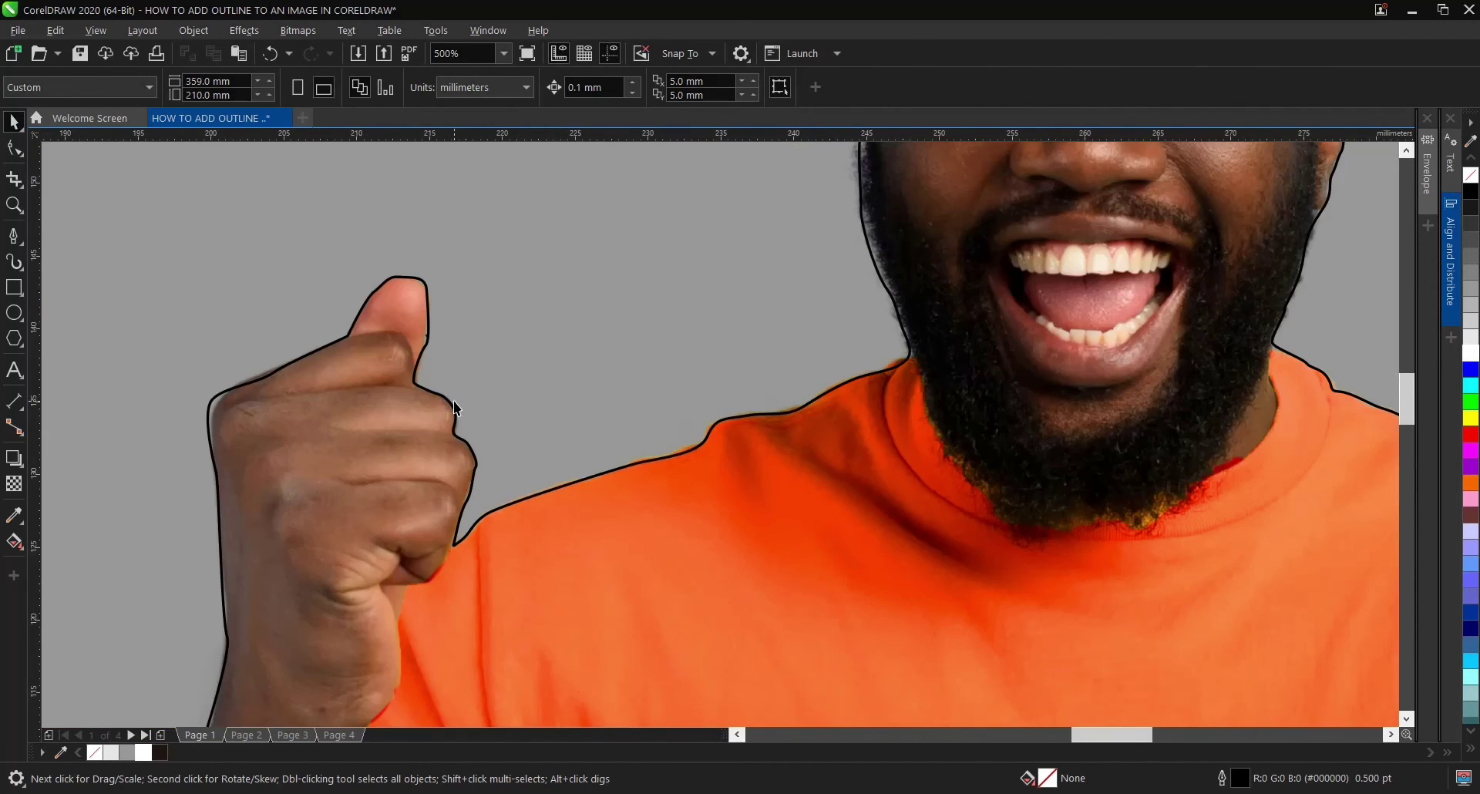
left_click(454, 409)
Step: Give the traced curve a 4.0 pt outline and color it white from the palette
scroll(567, 230, "down", 2)
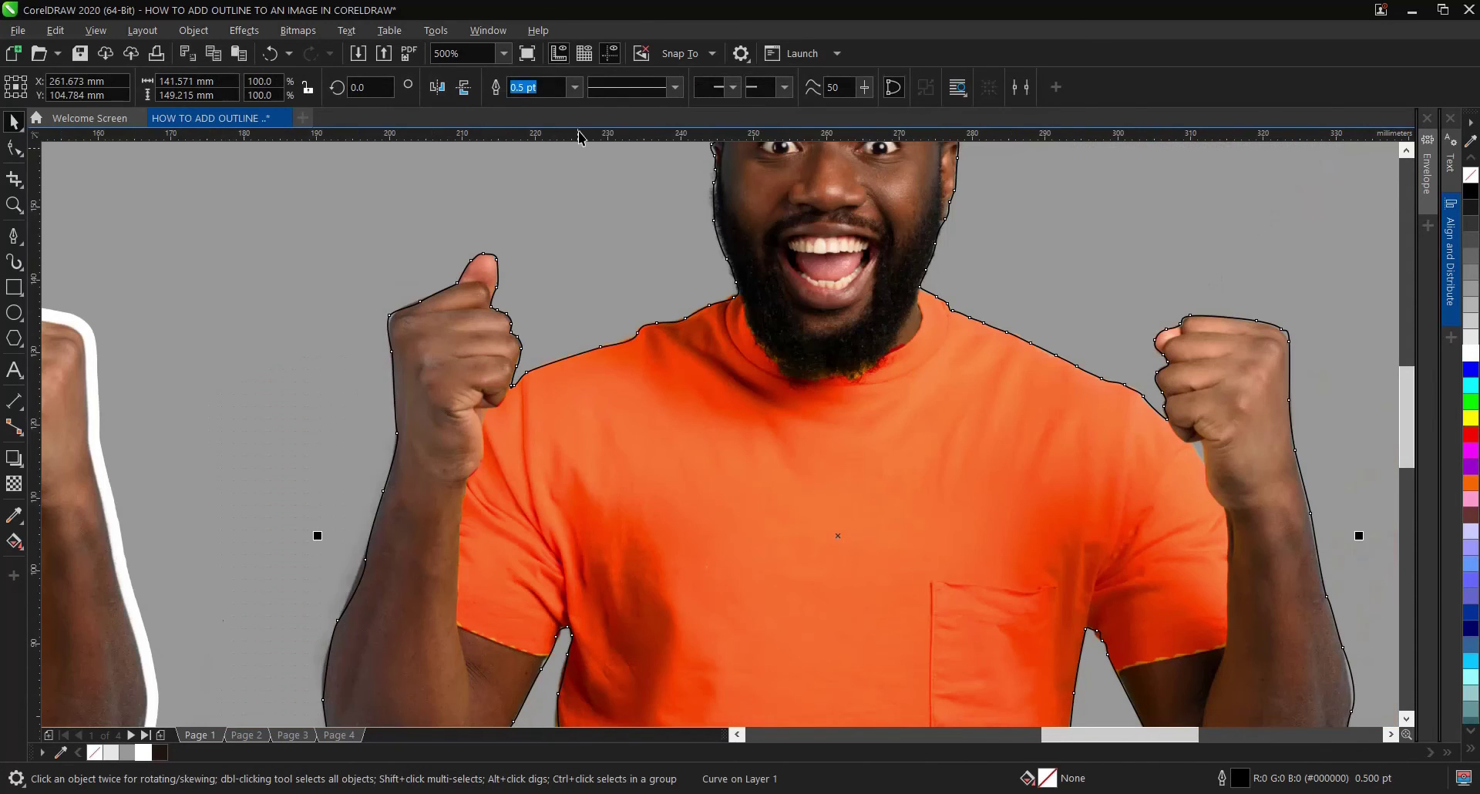
left_click(578, 91)
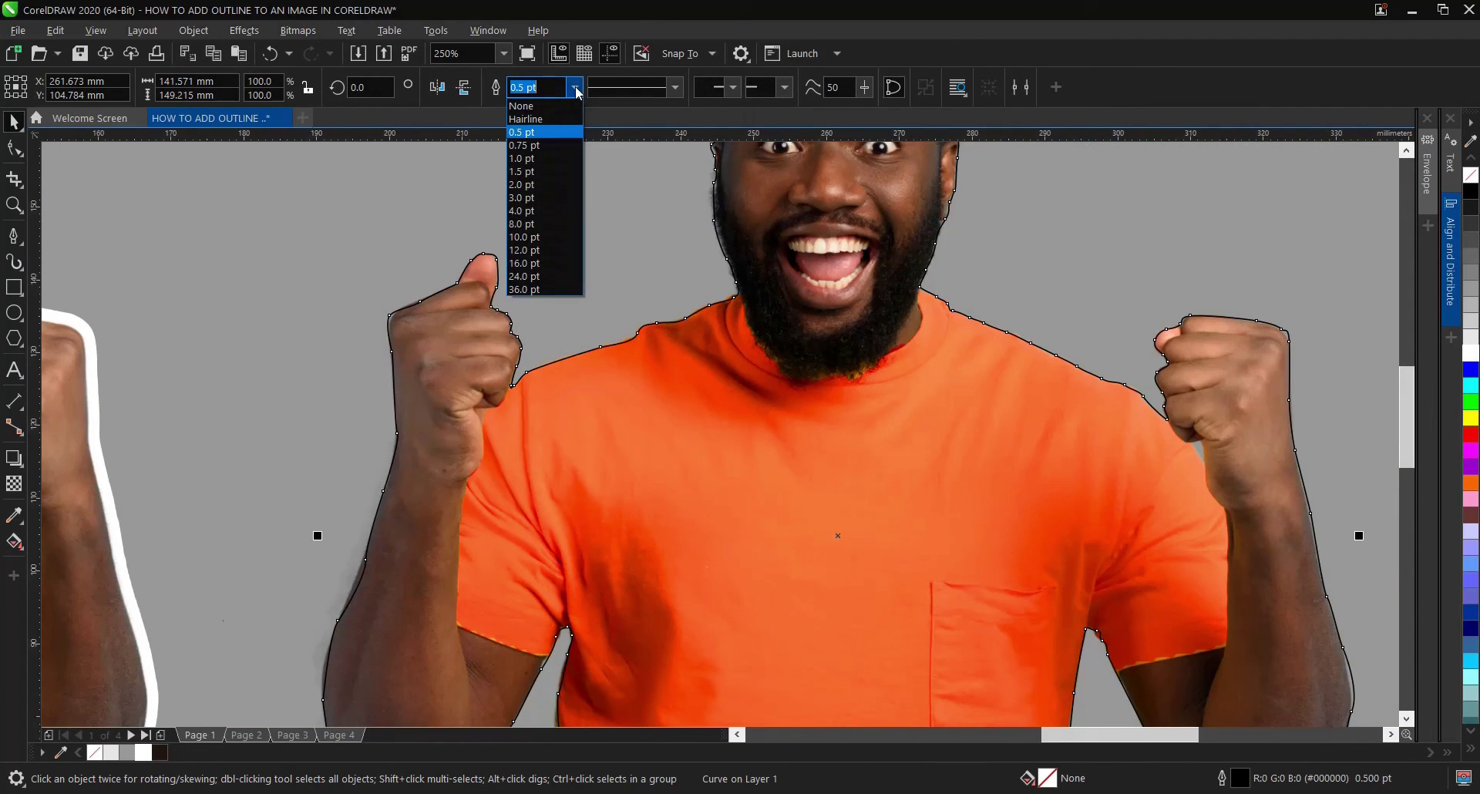
left_click(540, 223)
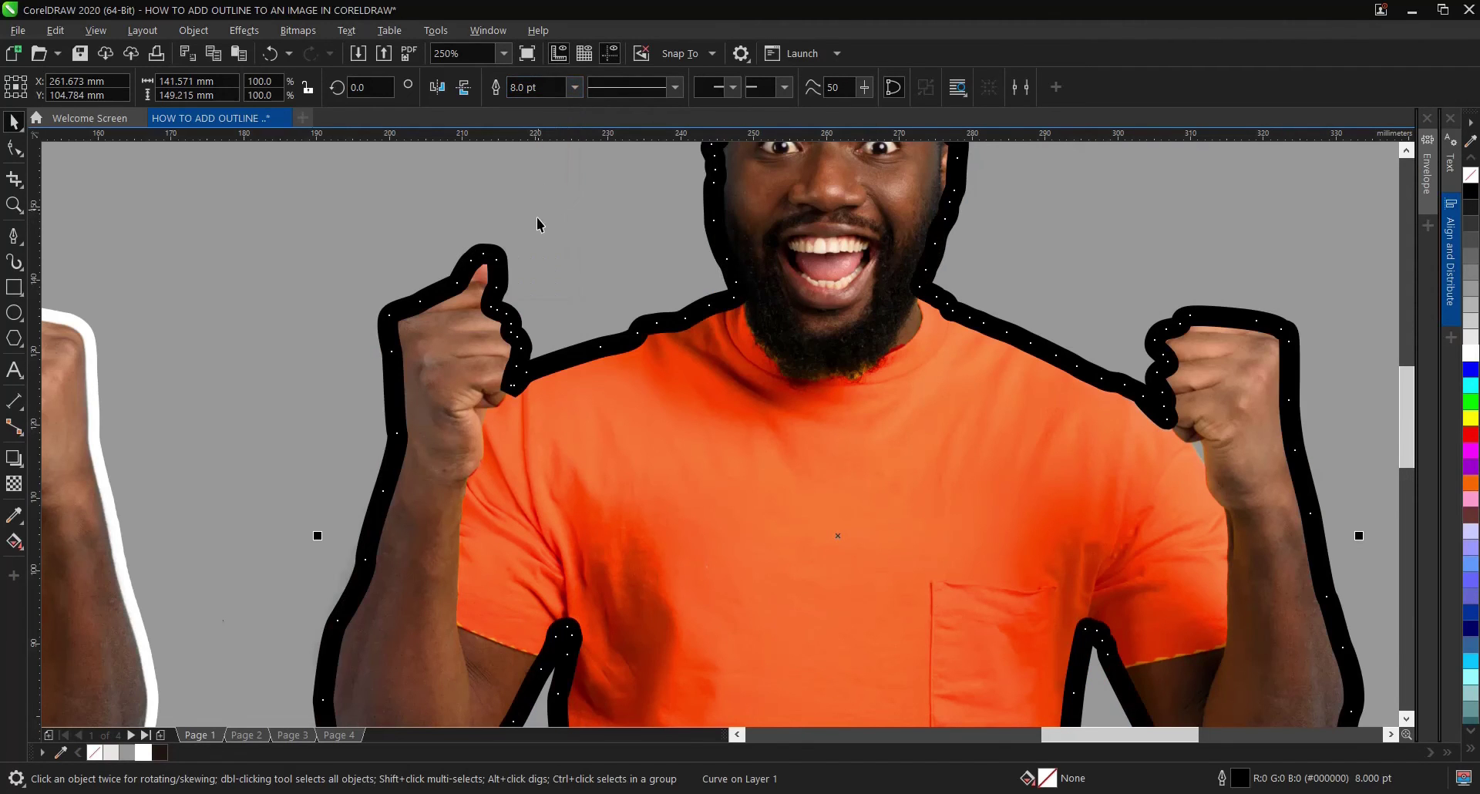
left_click(580, 91)
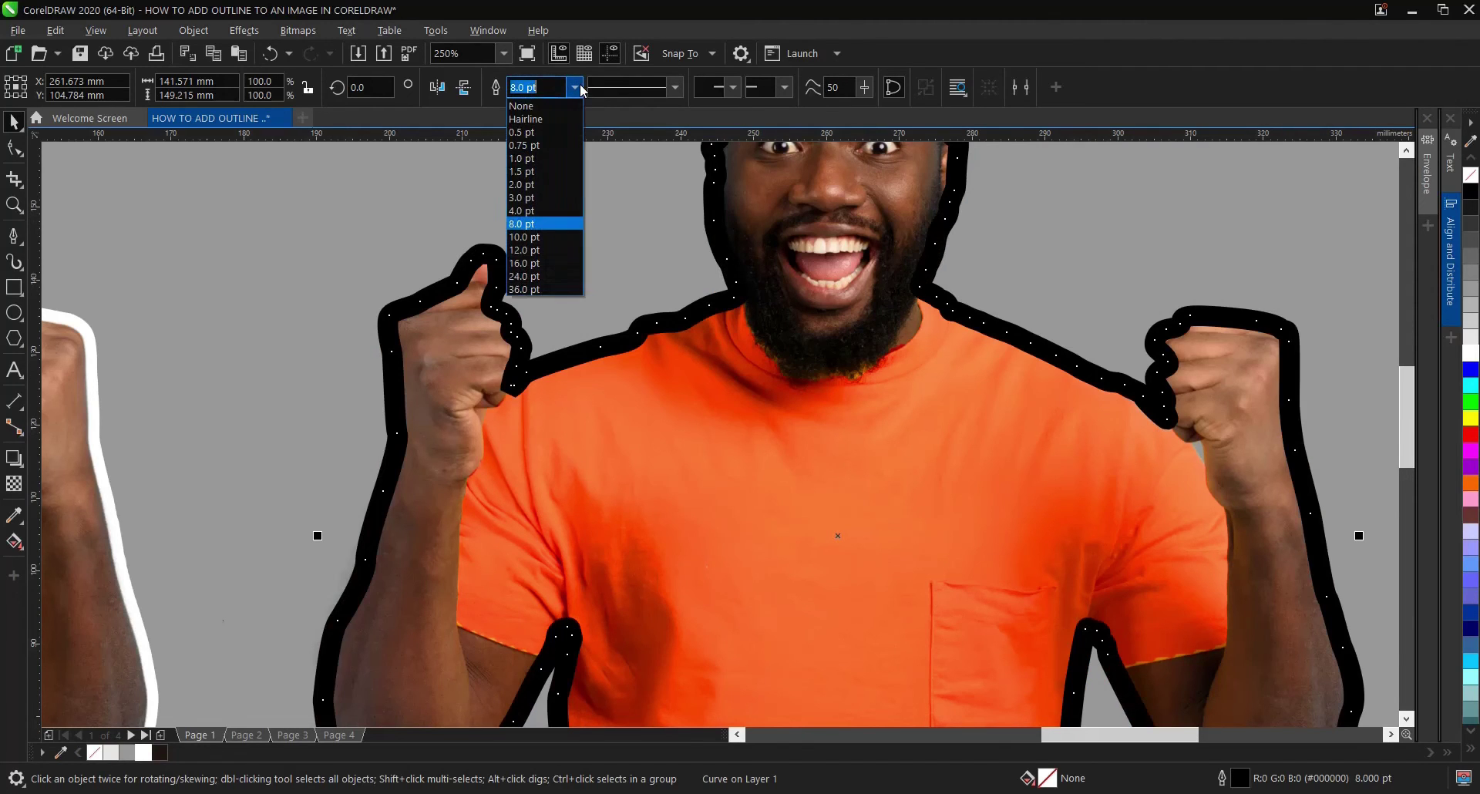
left_click(532, 210)
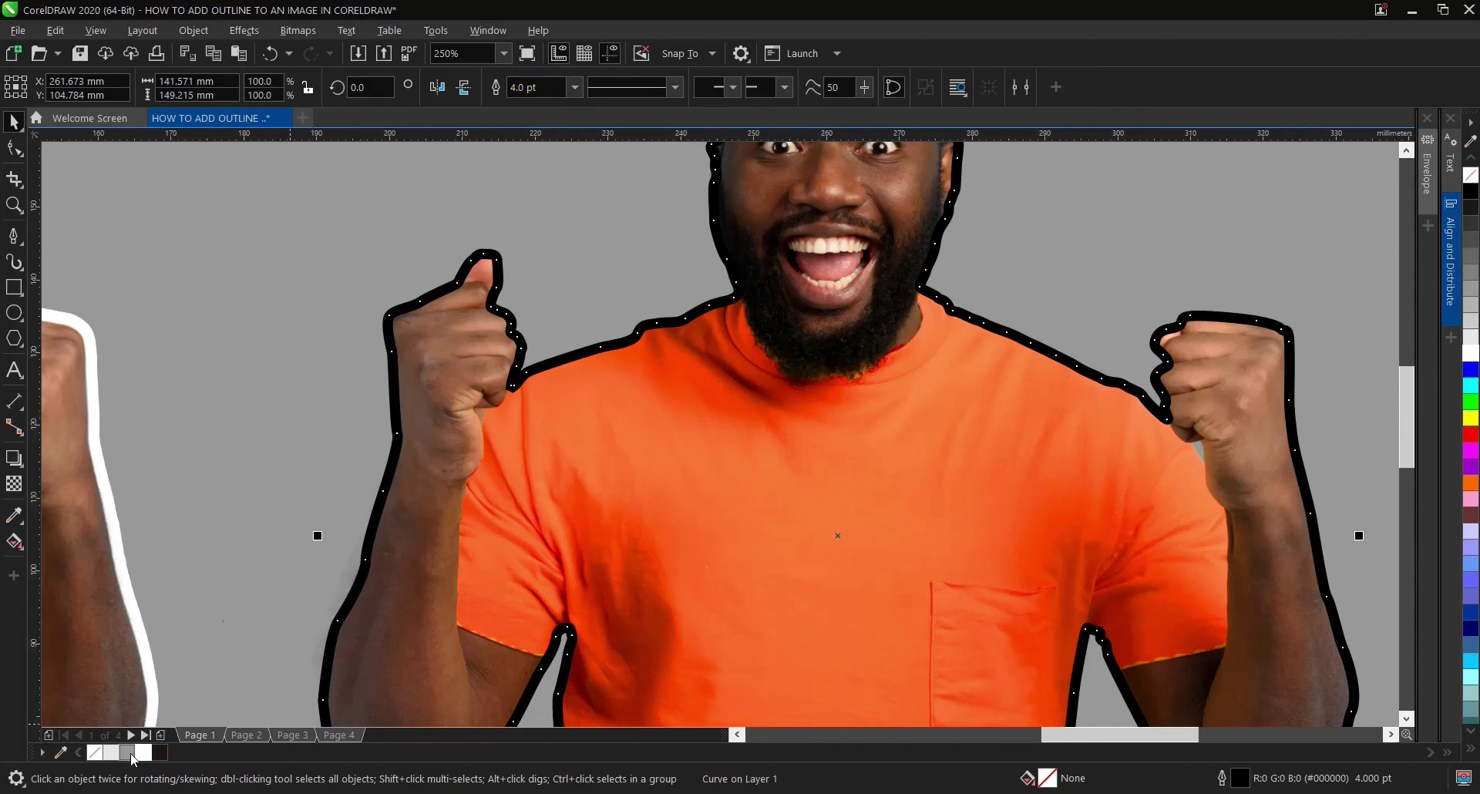
right_click(144, 752)
scroll(453, 410, "down", 3)
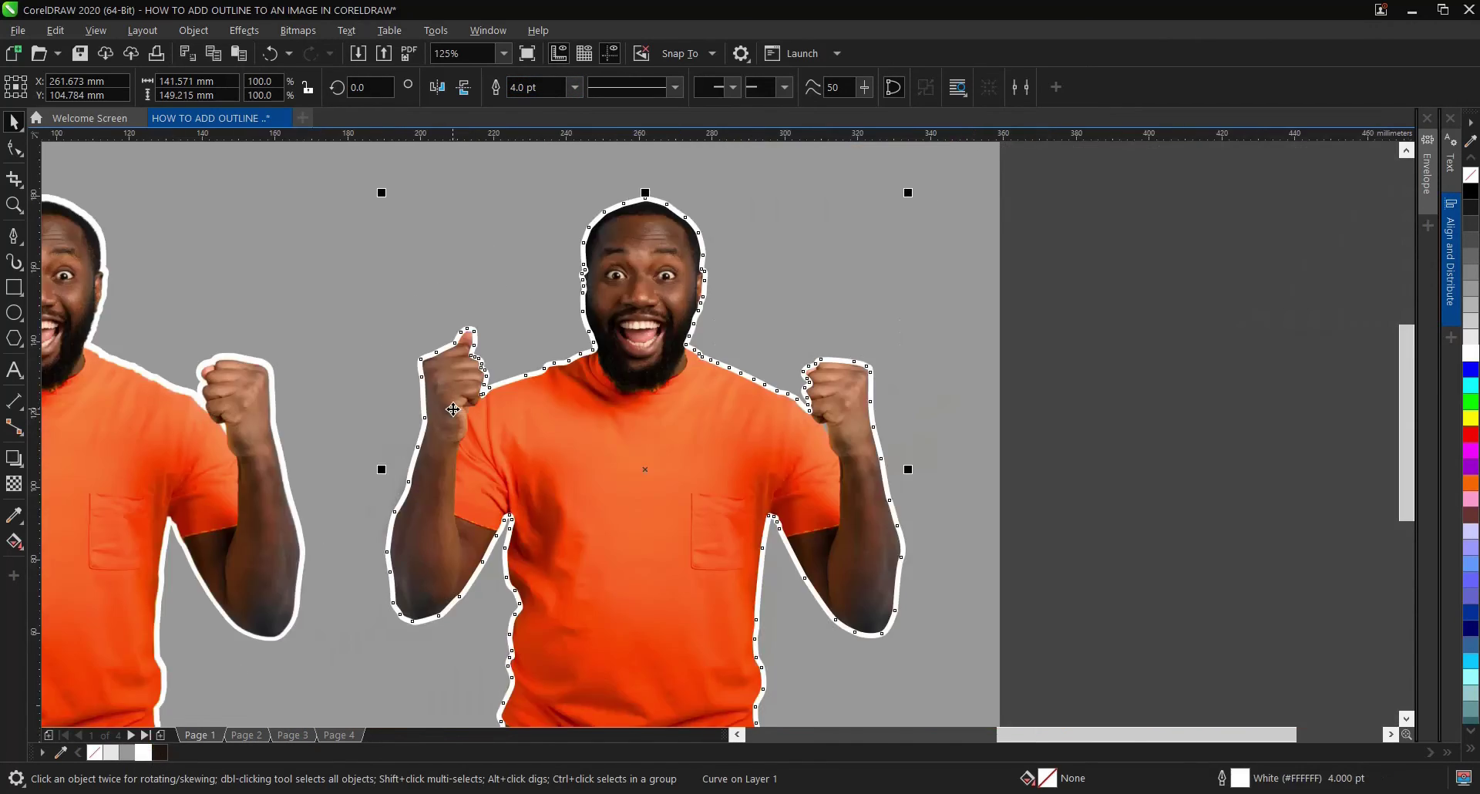
left_click(840, 346)
scroll(632, 398, "down", 3)
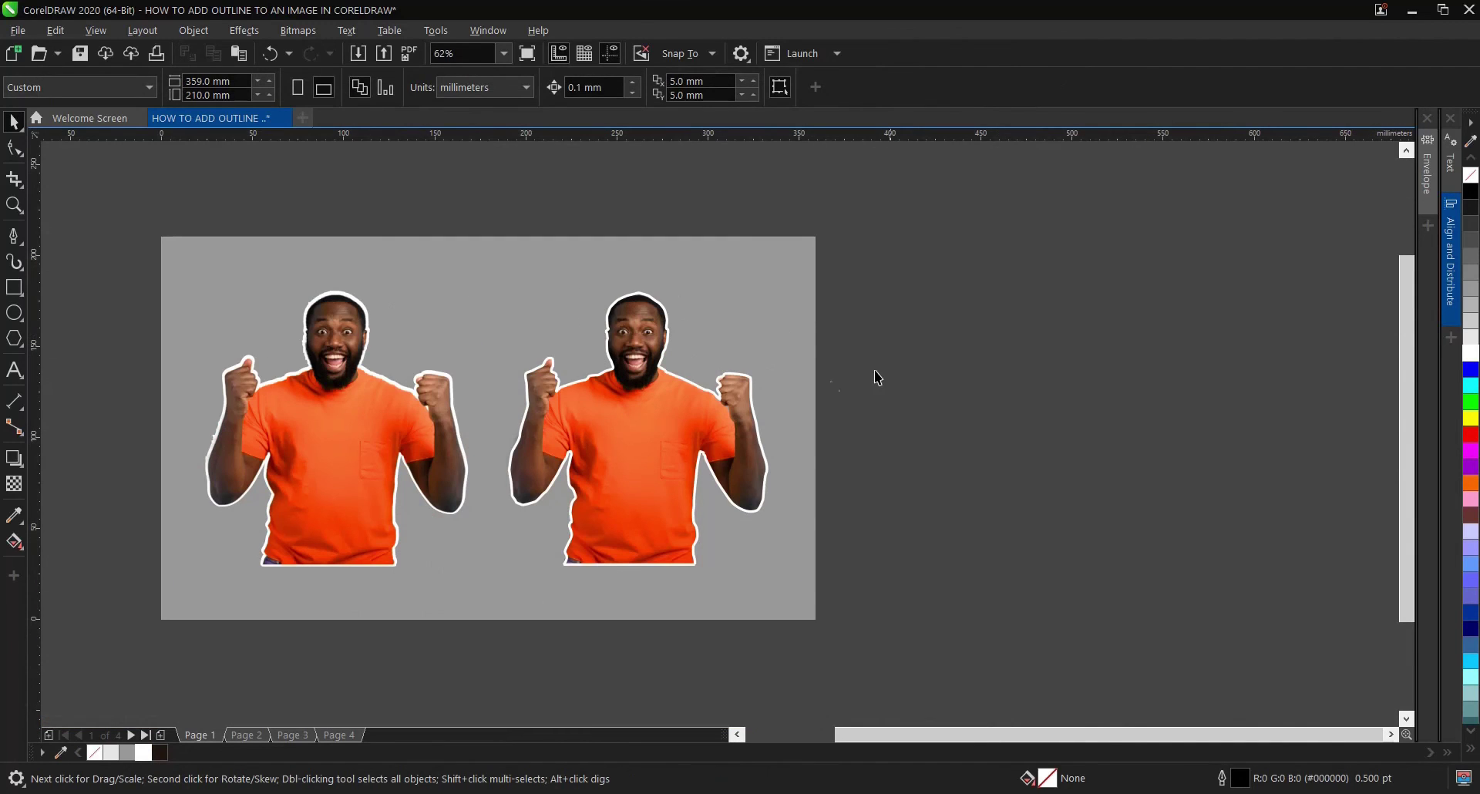
key("z")
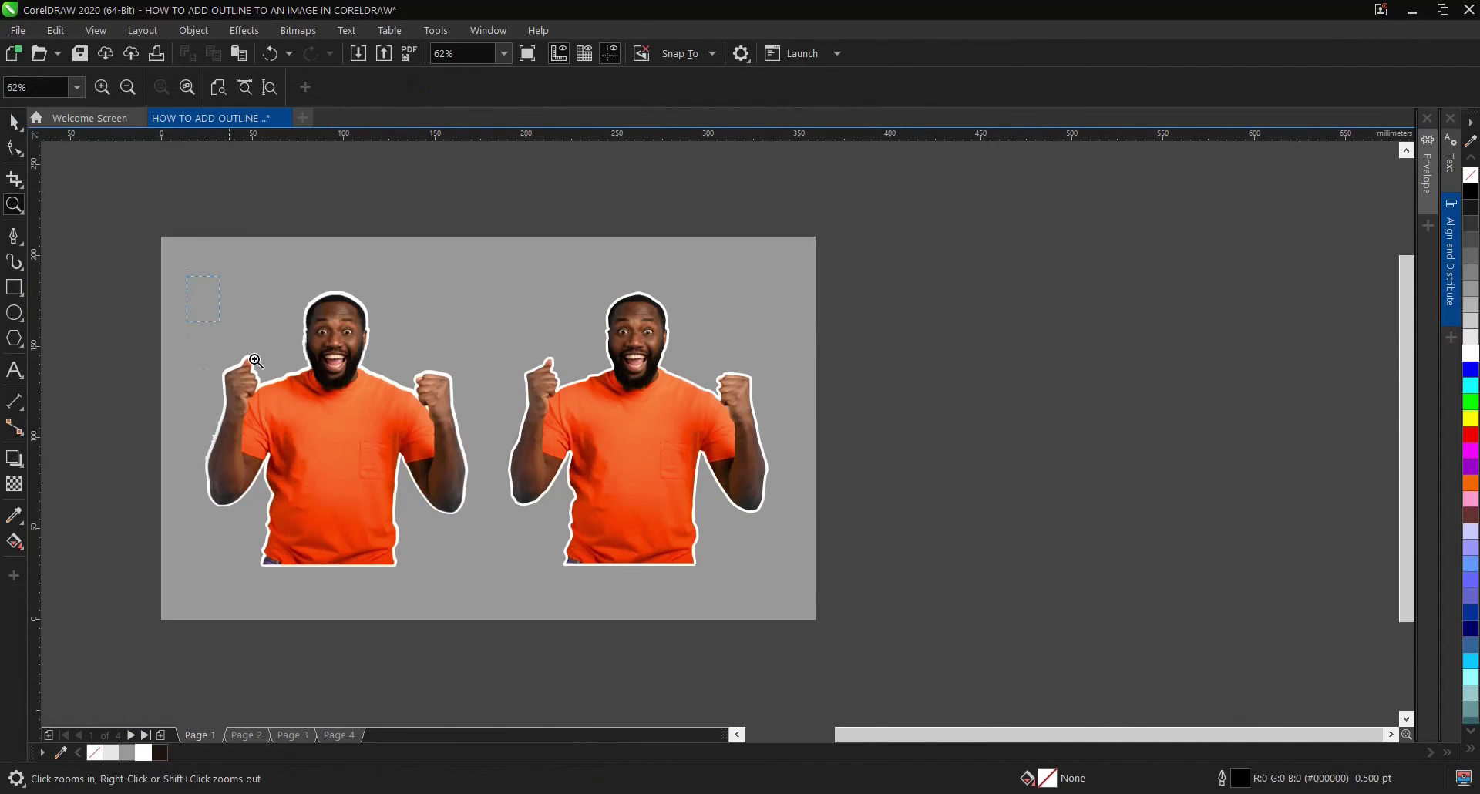
left_click_drag(784, 595, 786, 596)
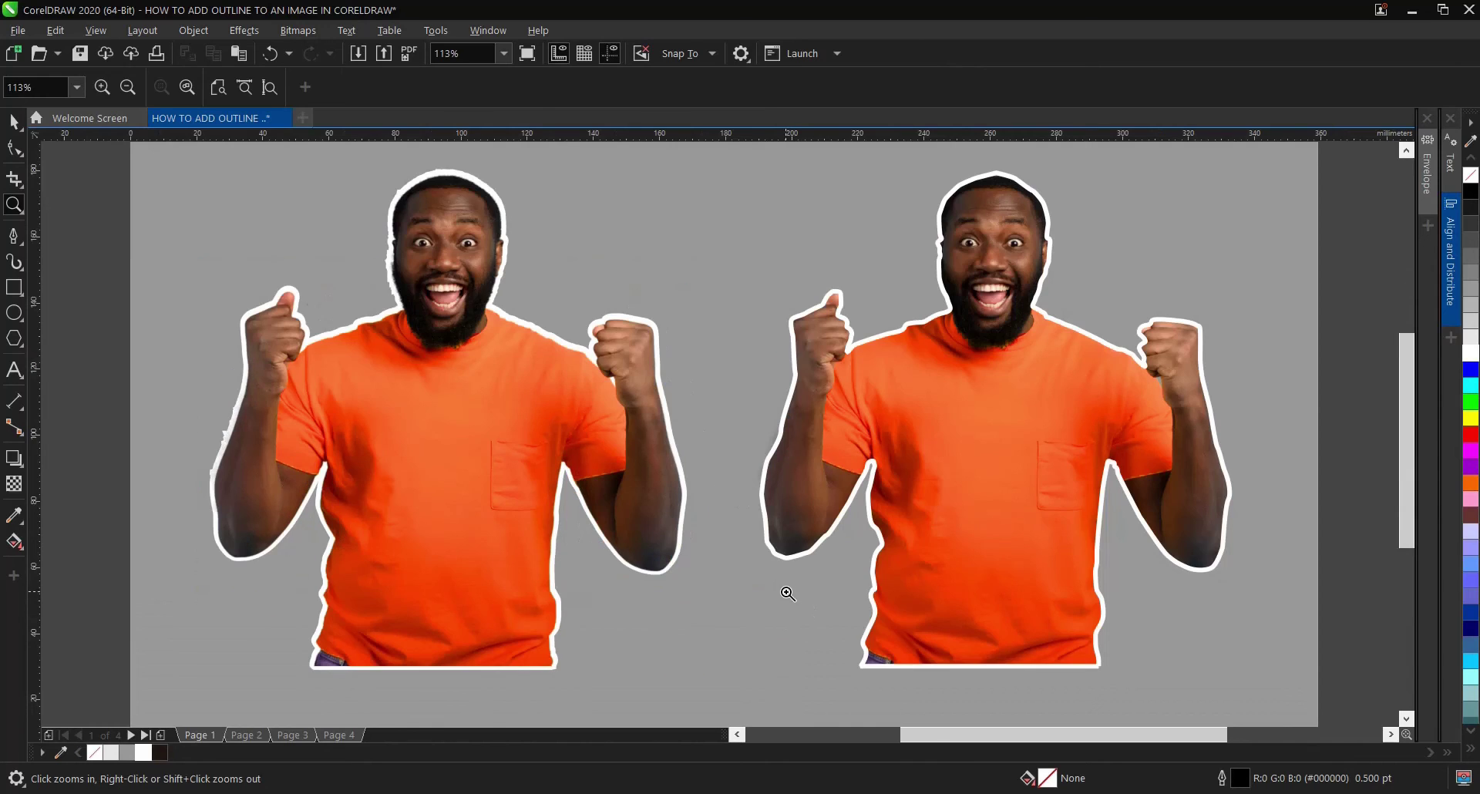
key("space")
left_click(1091, 230)
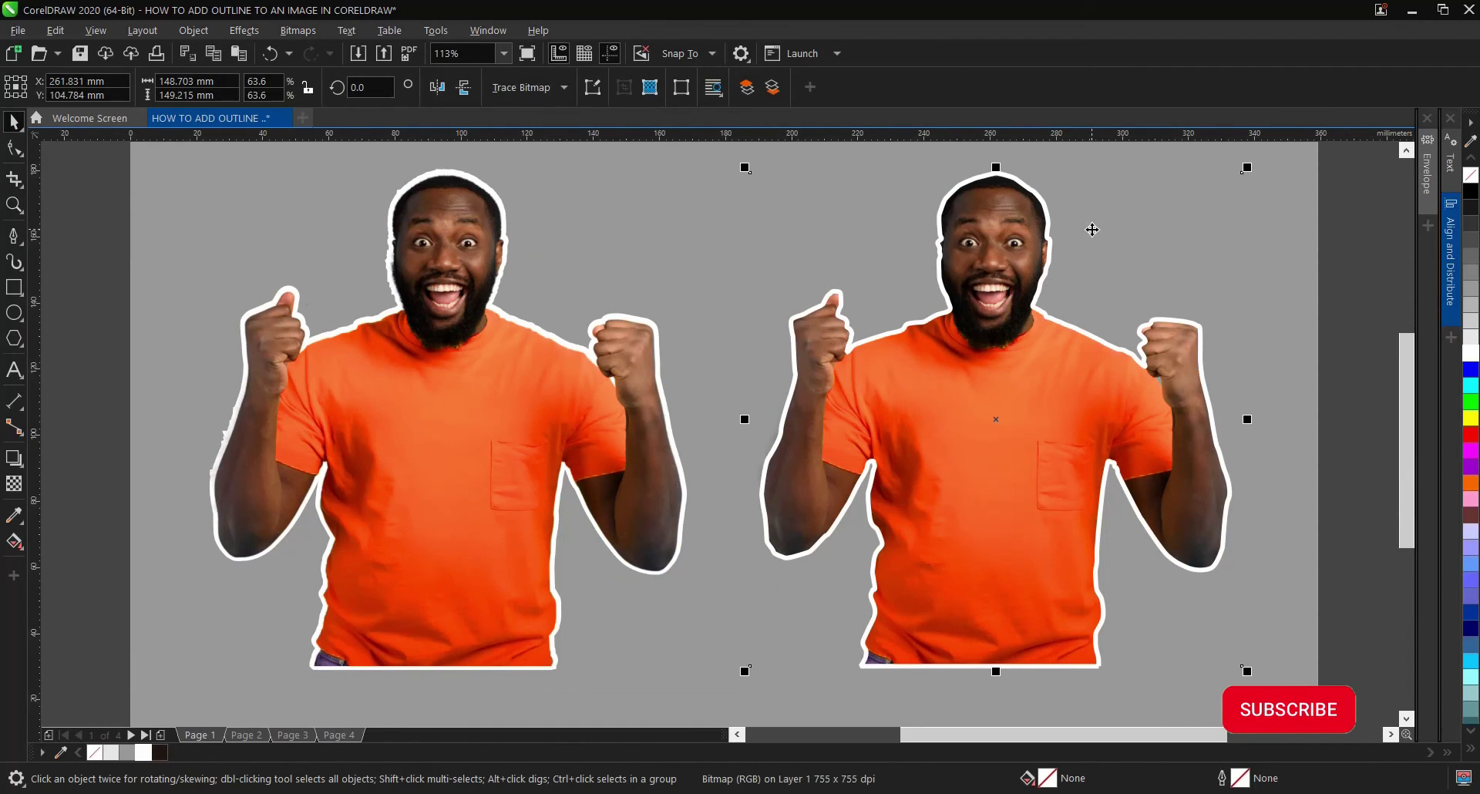
left_click(1318, 248)
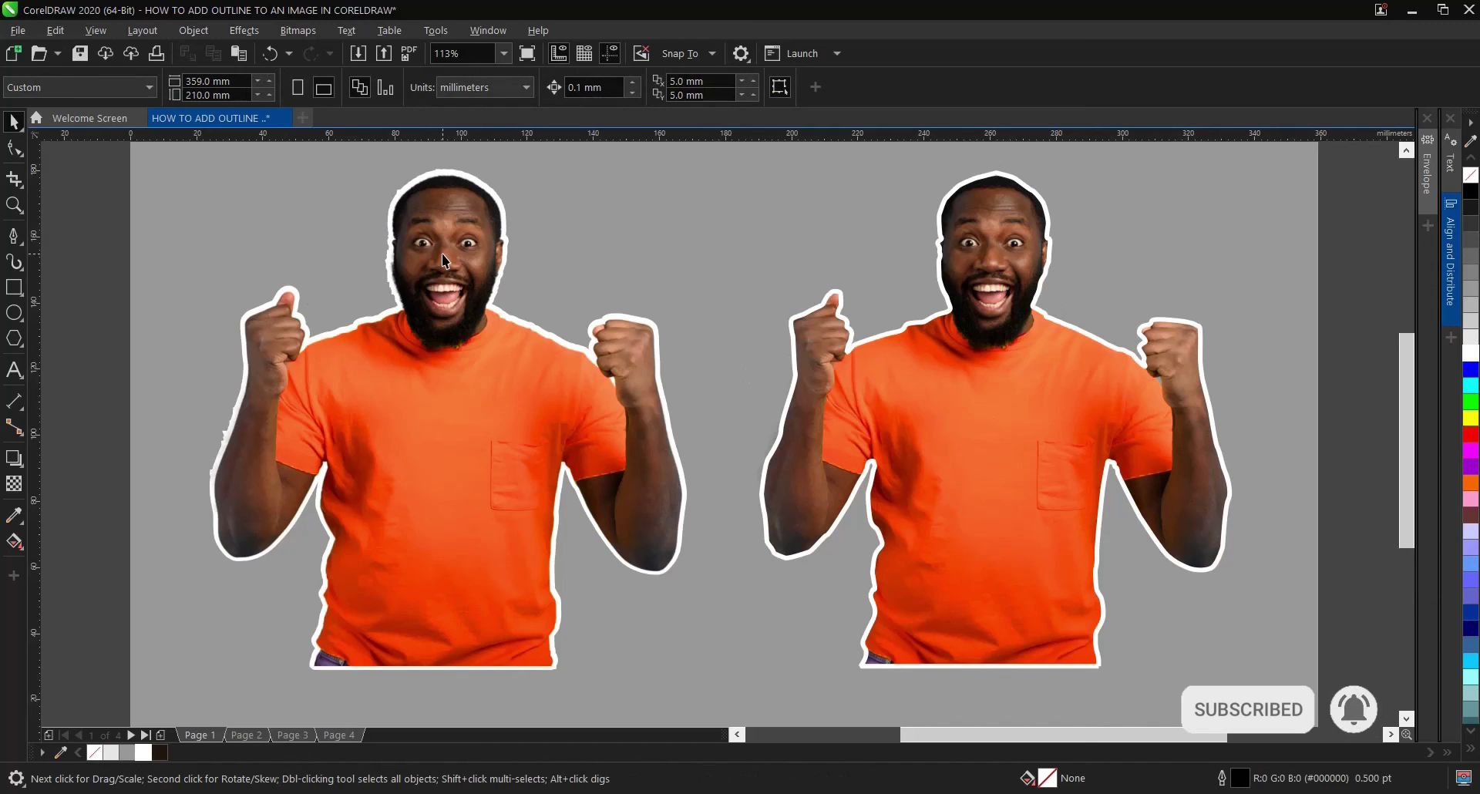
left_click(1047, 235)
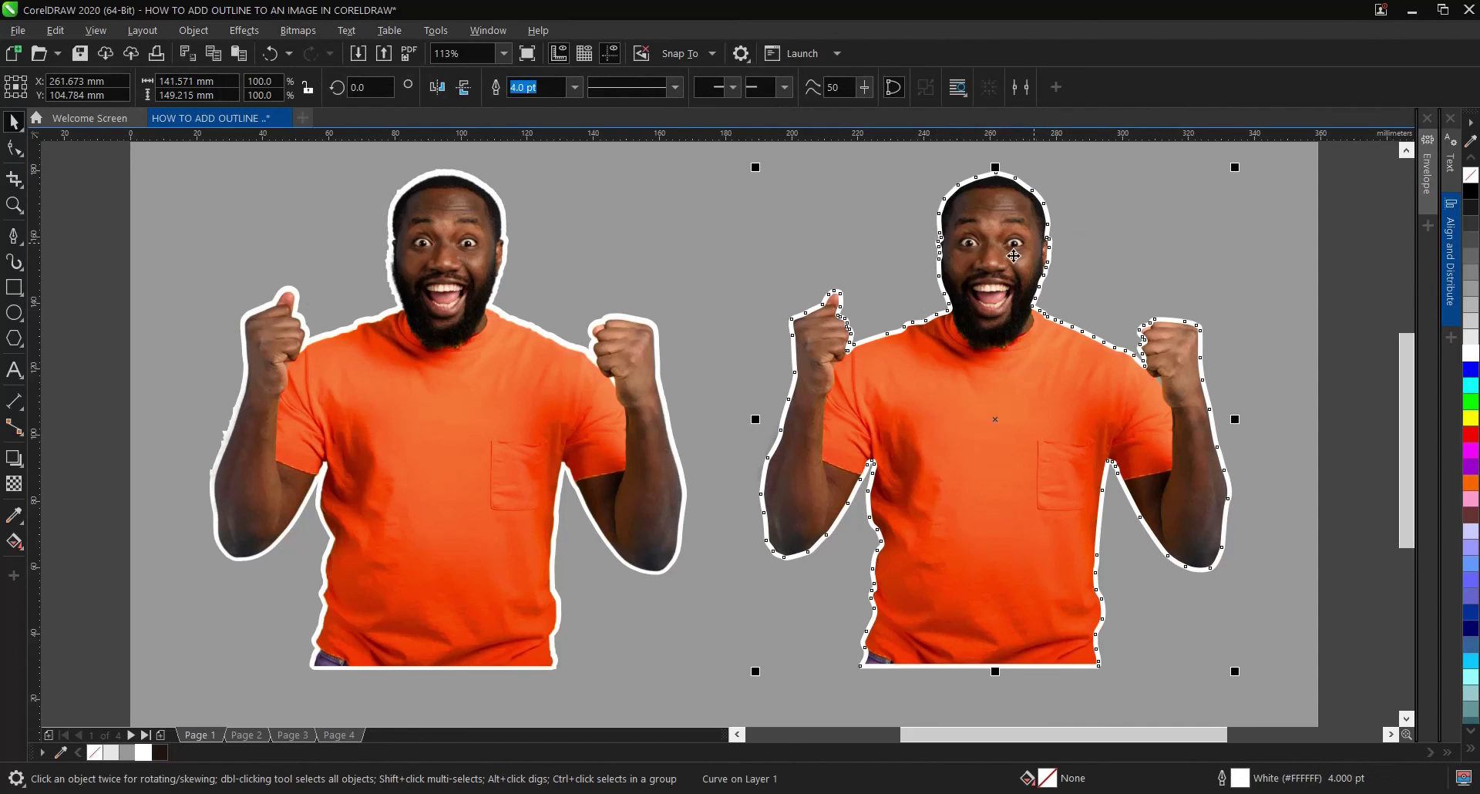
left_click(1254, 252)
scroll(1133, 332, "up", 2)
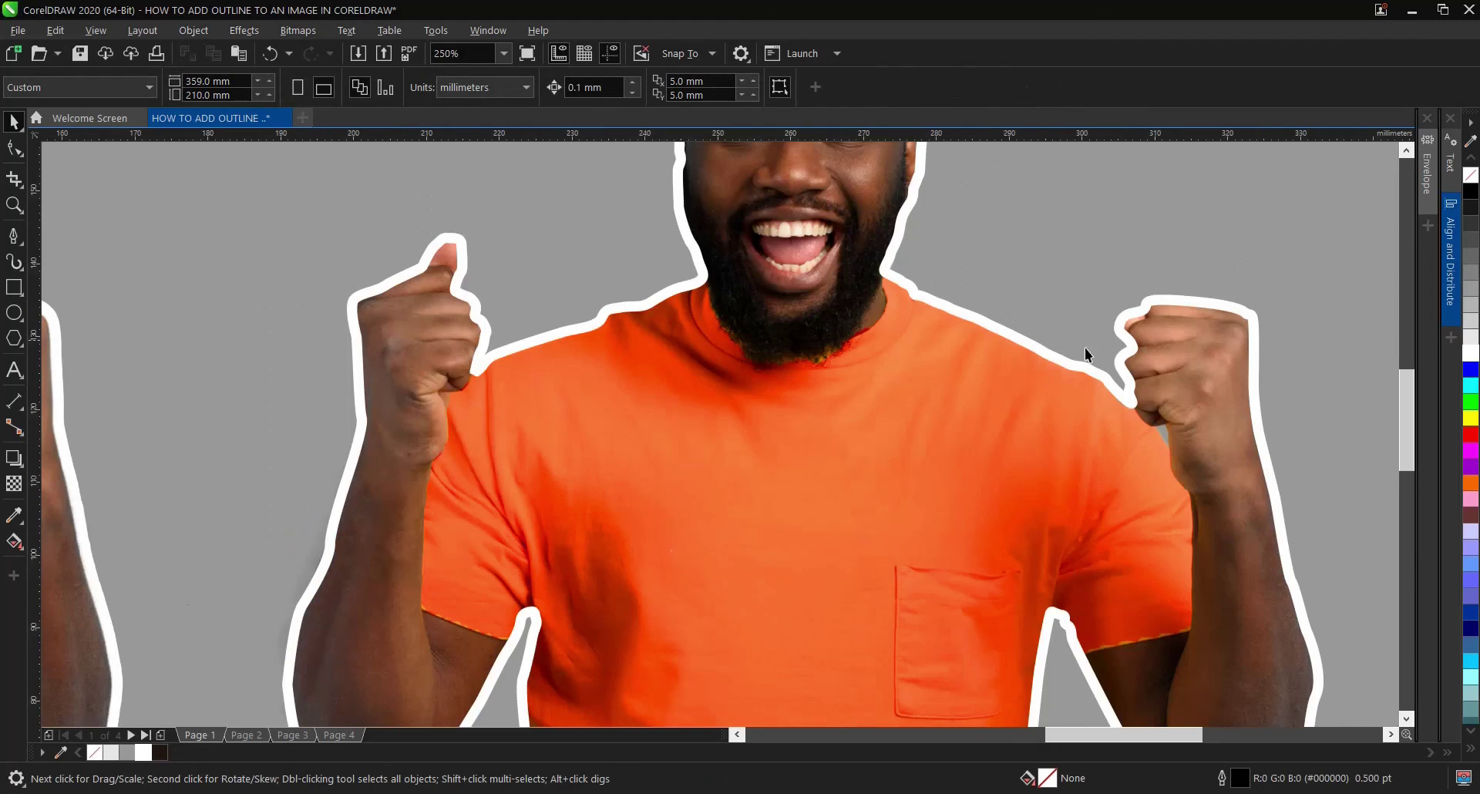
scroll(752, 359, "down", 4)
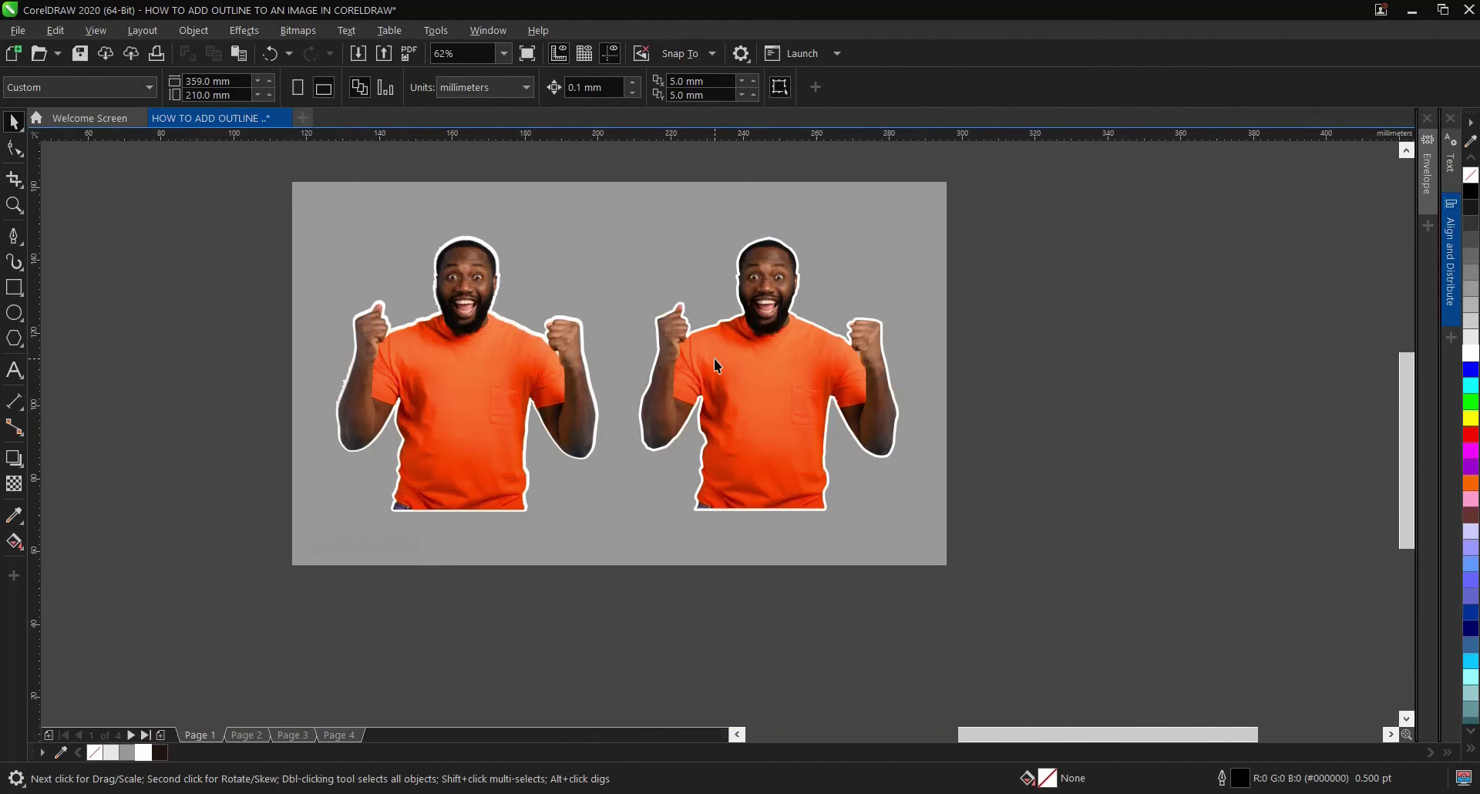
scroll(712, 370, "up", 2)
scroll(781, 336, "down", 2)
scroll(808, 304, "up", 2)
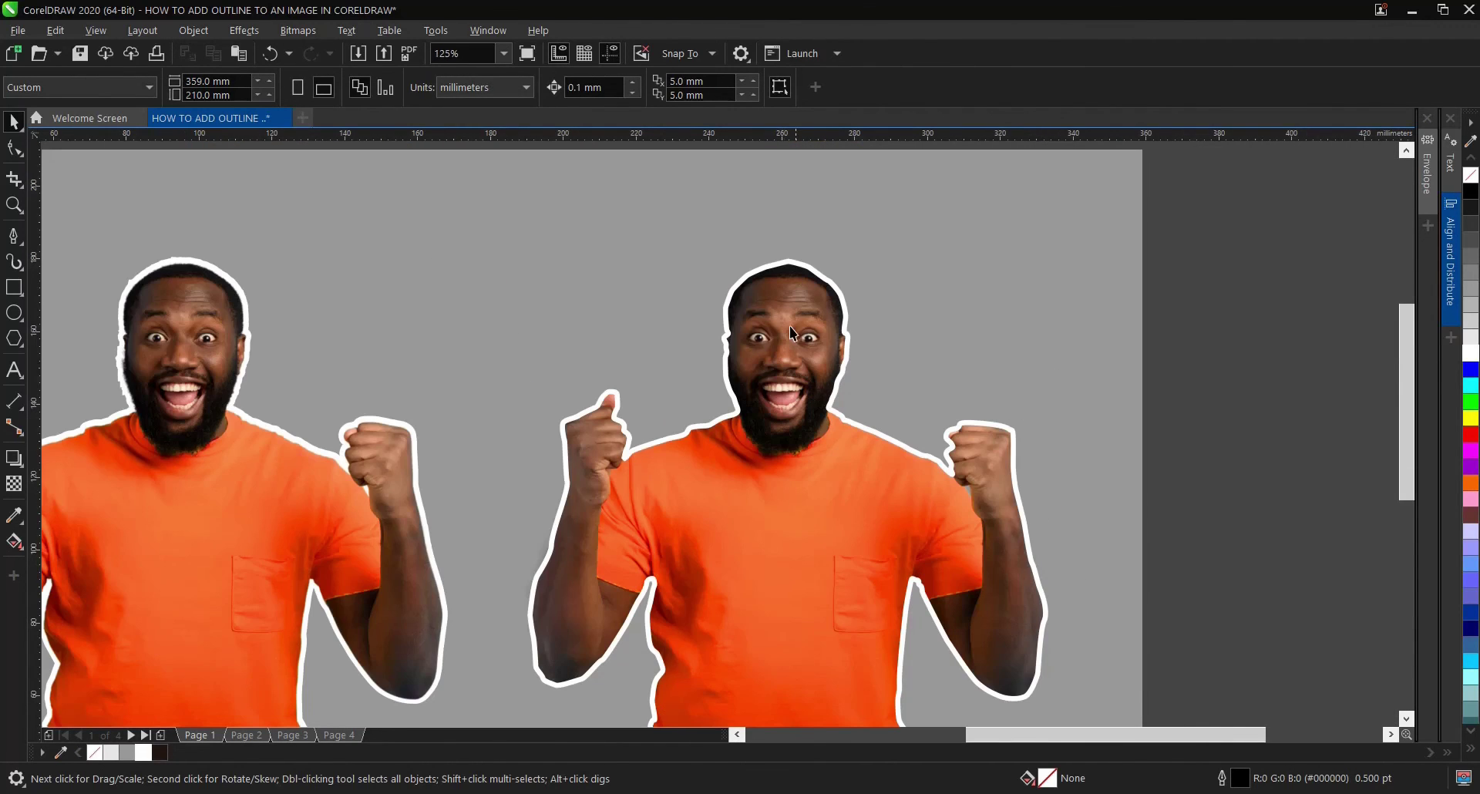
scroll(670, 355, "down", 2)
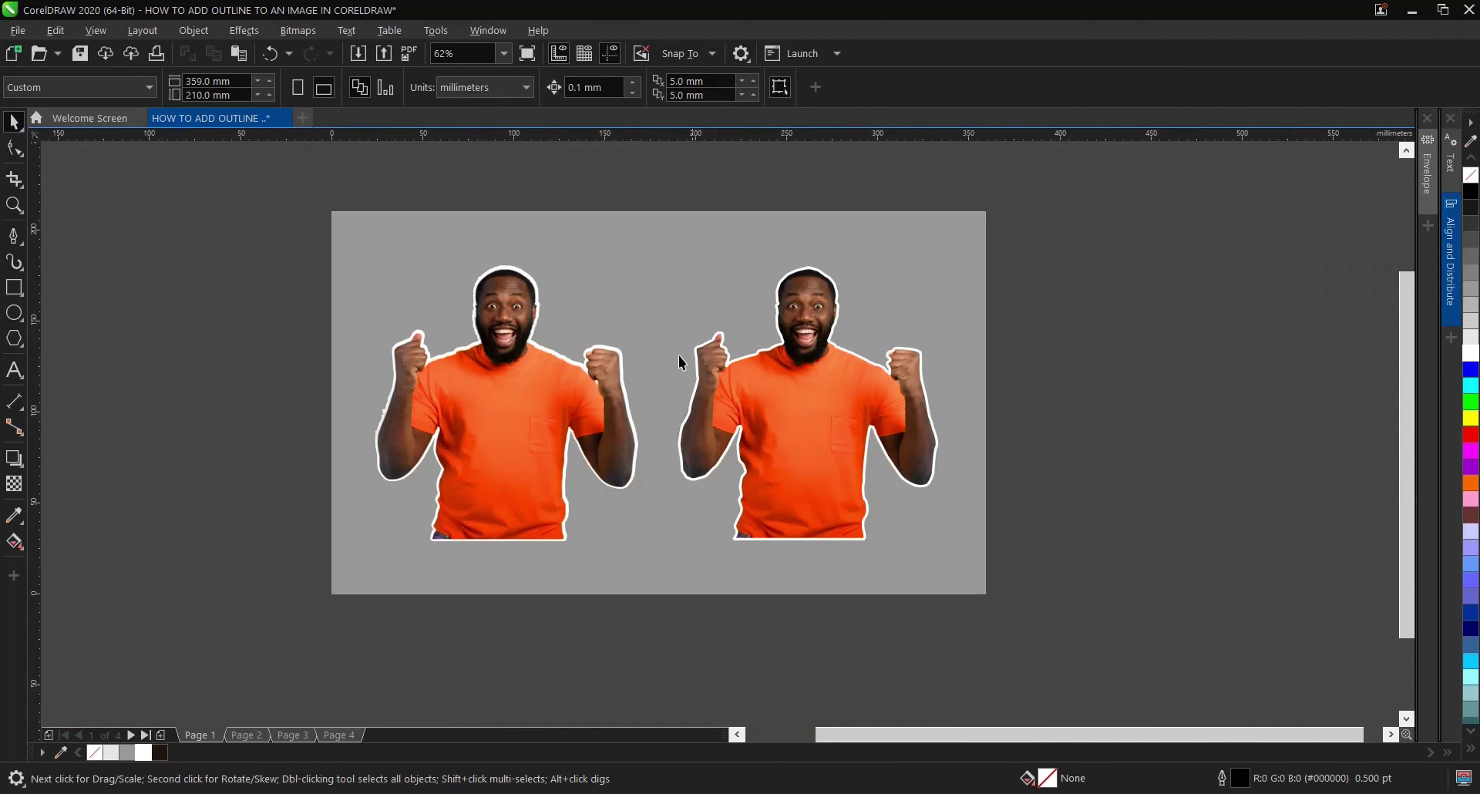
scroll(627, 351, "up", 2)
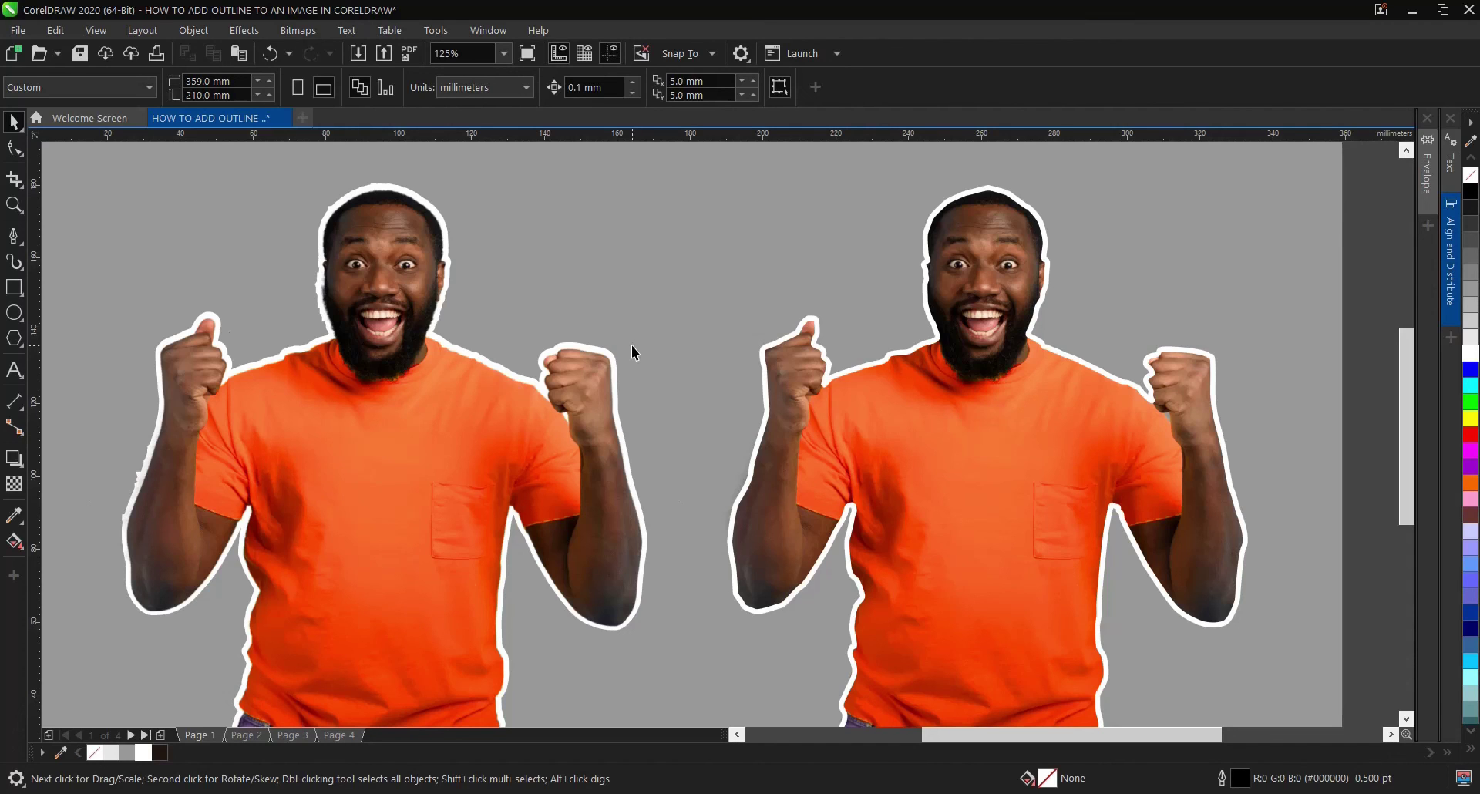
scroll(643, 344, "down", 2)
scroll(649, 349, "up", 2)
scroll(655, 349, "down", 2)
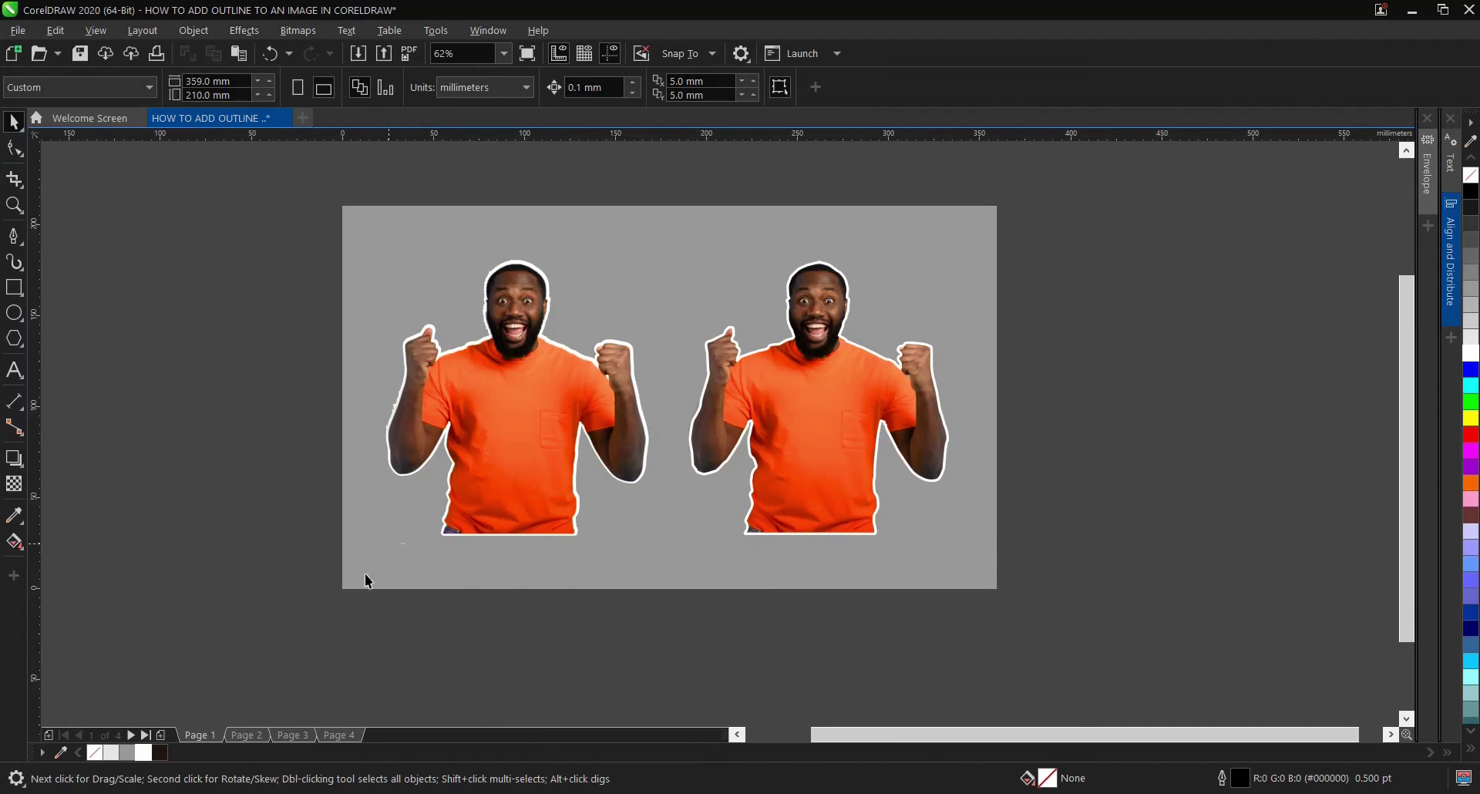
left_click(246, 734)
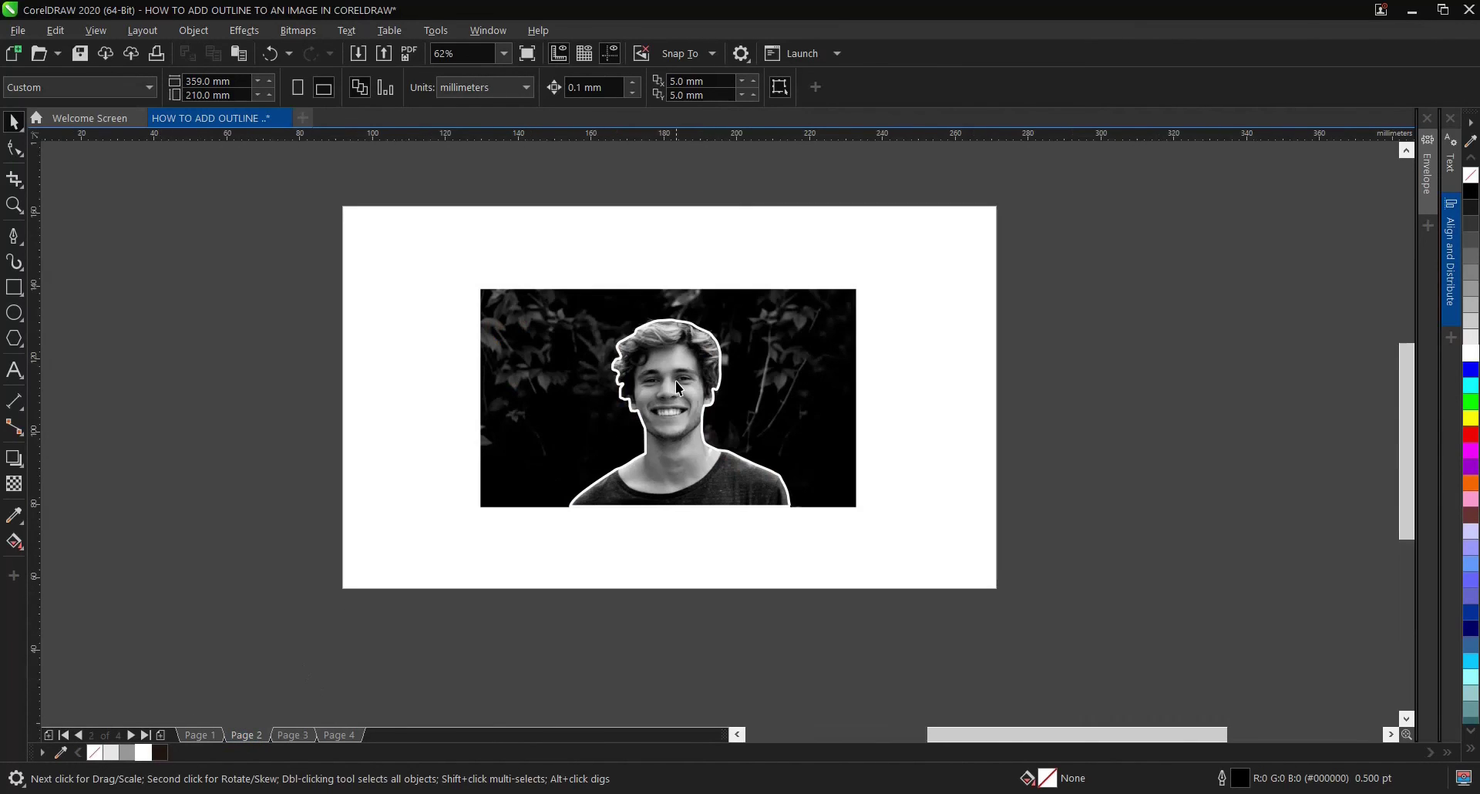
scroll(676, 381, "up", 2)
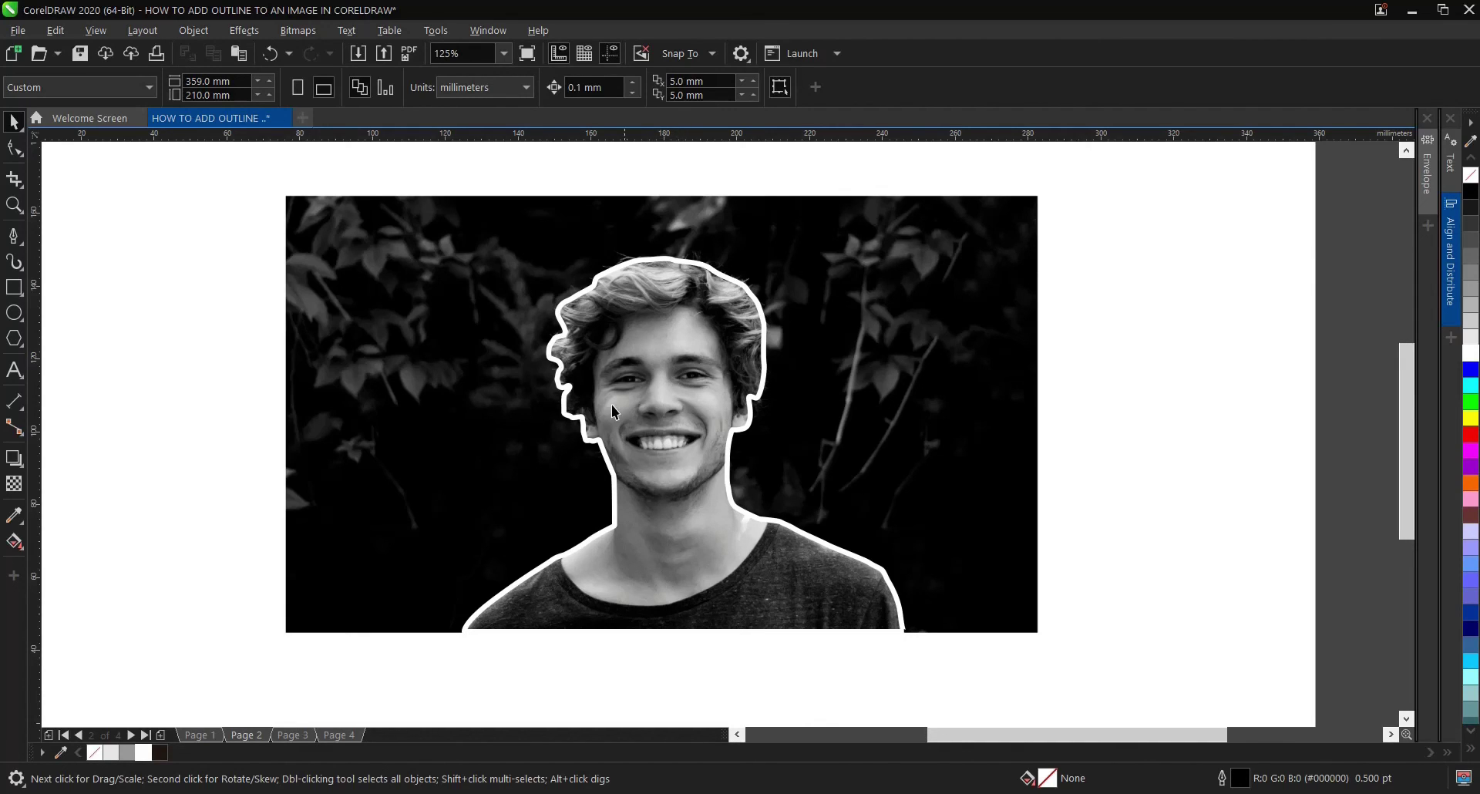
left_click(284, 734)
scroll(432, 562, "down", 2)
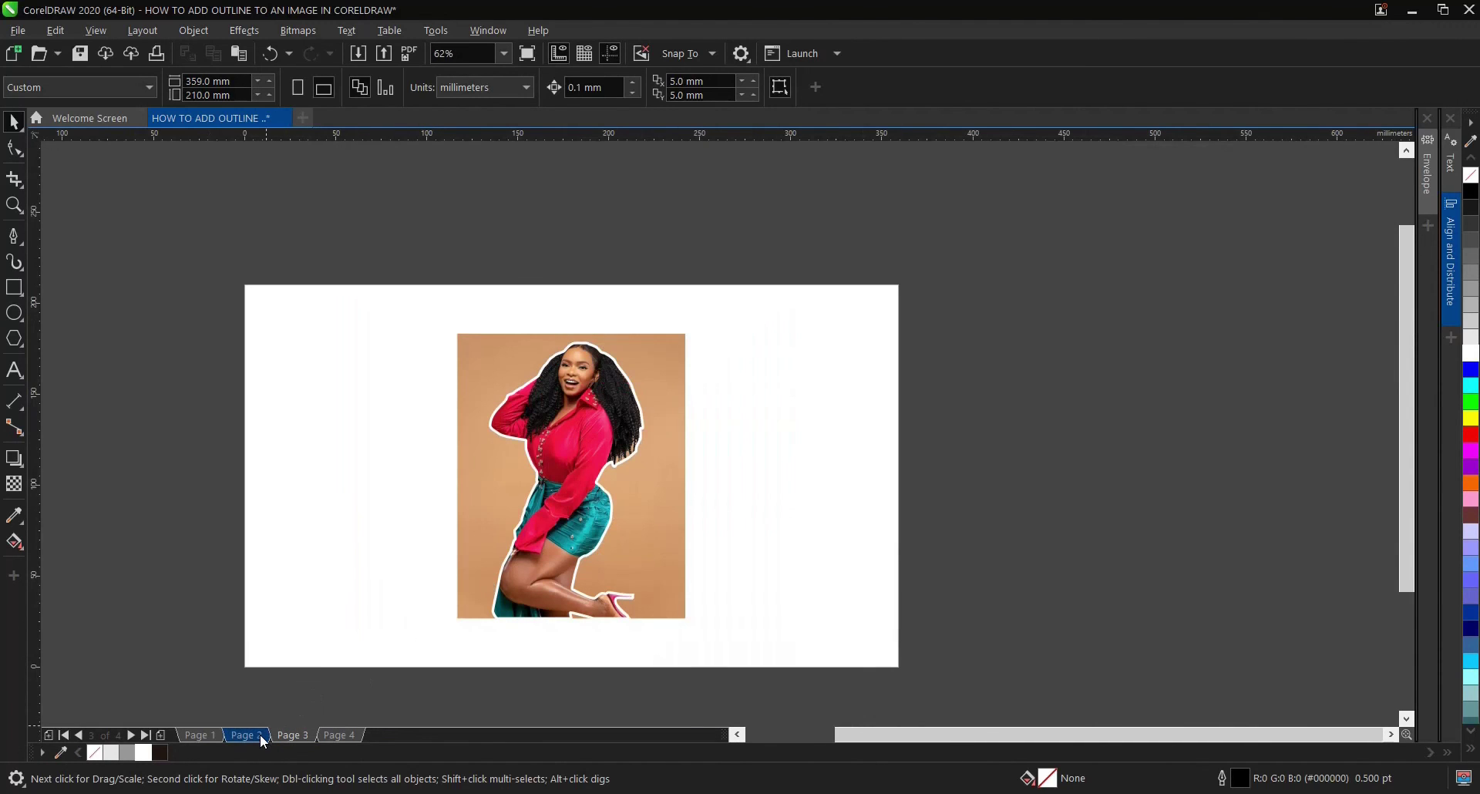
left_click(246, 735)
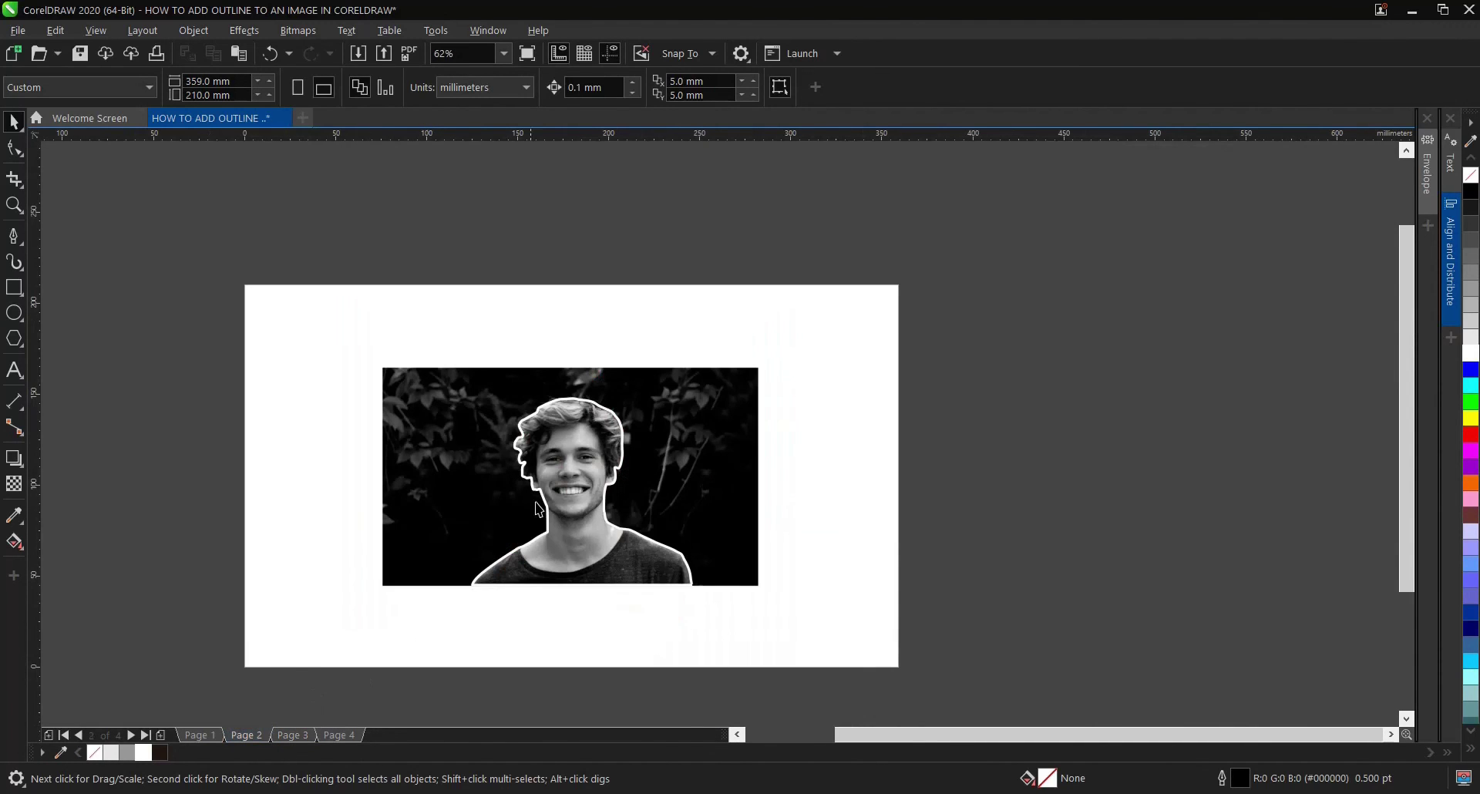
scroll(545, 486, "up", 2)
scroll(588, 392, "down", 2)
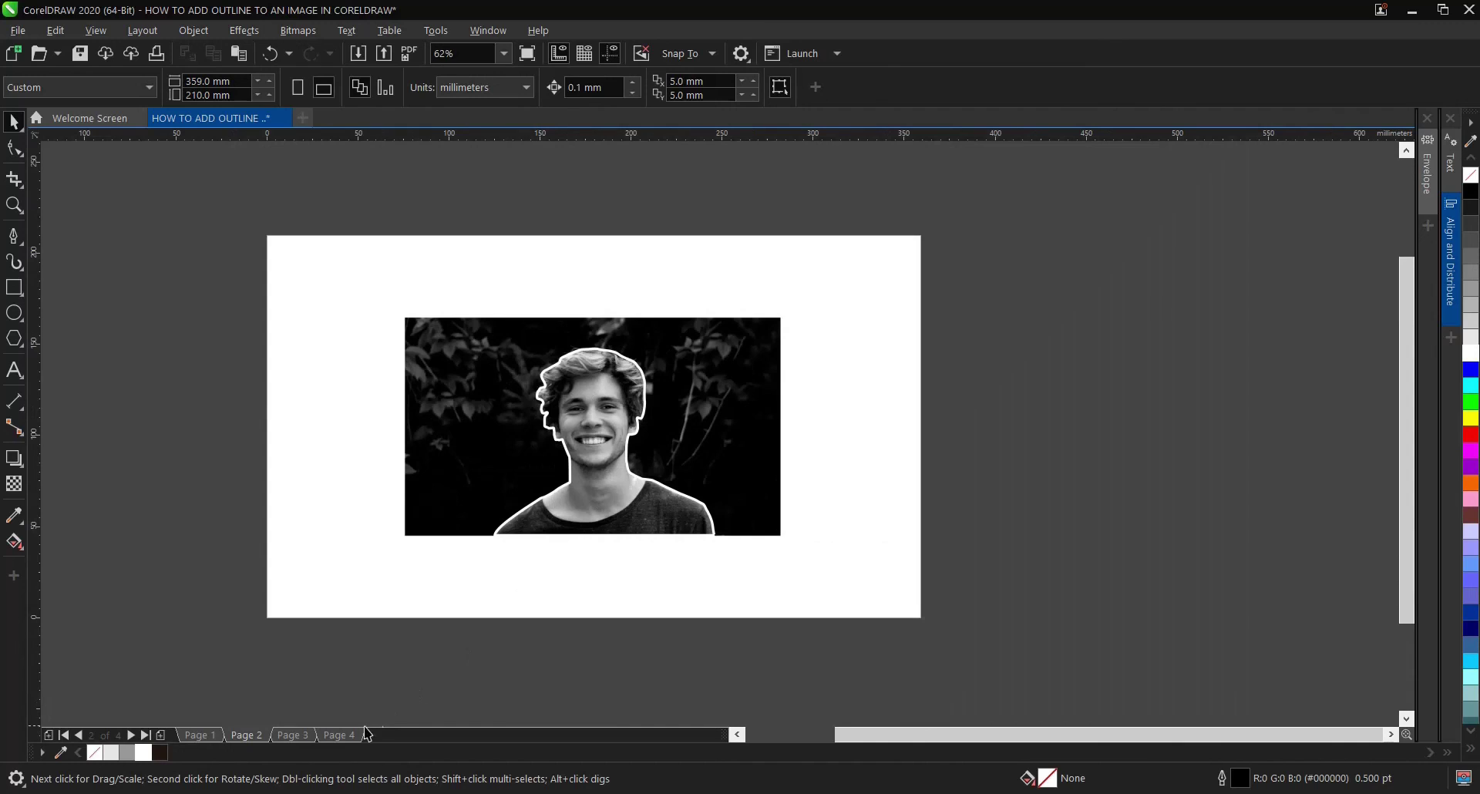
left_click(361, 735)
scroll(567, 416, "up", 2)
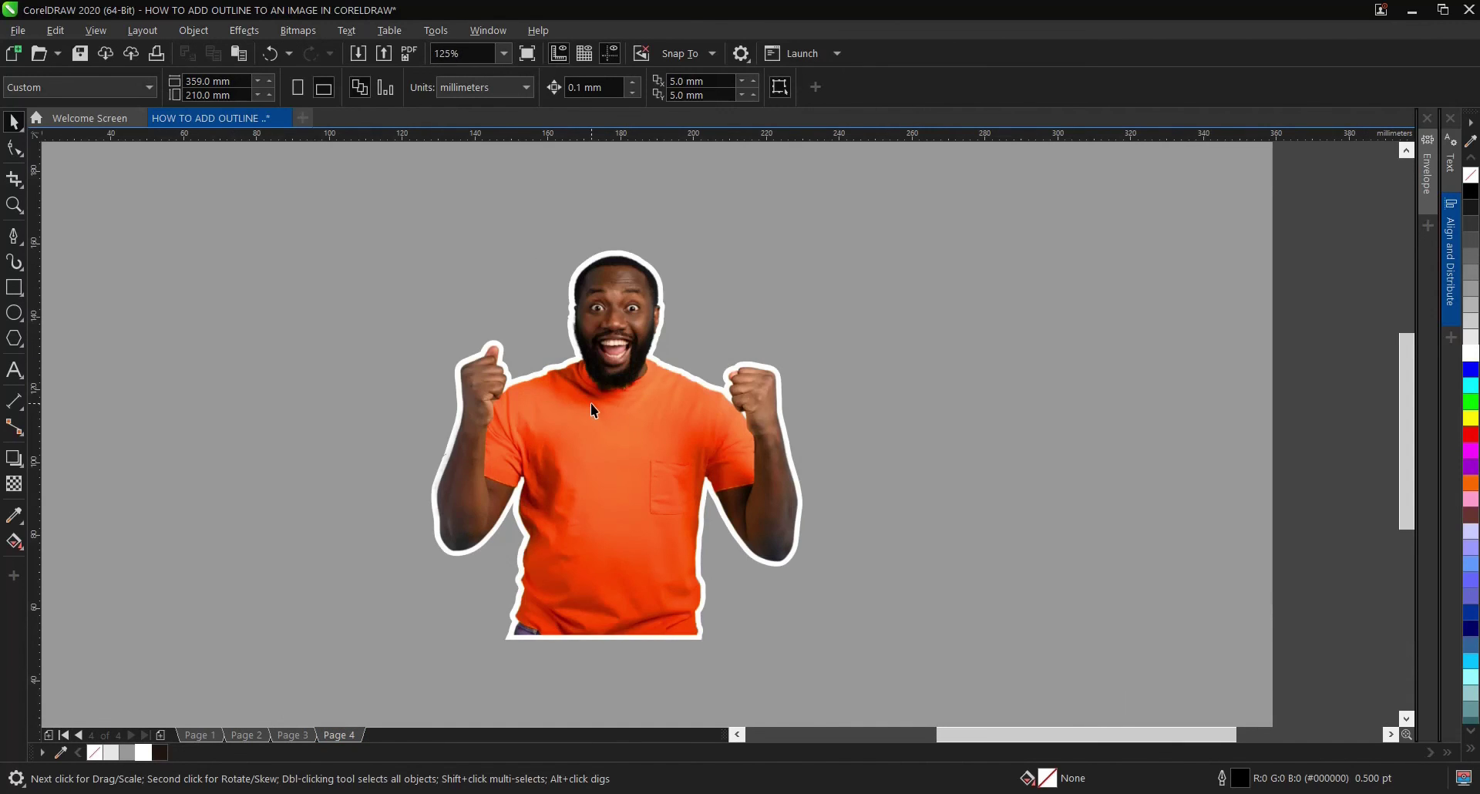
left_click(590, 404)
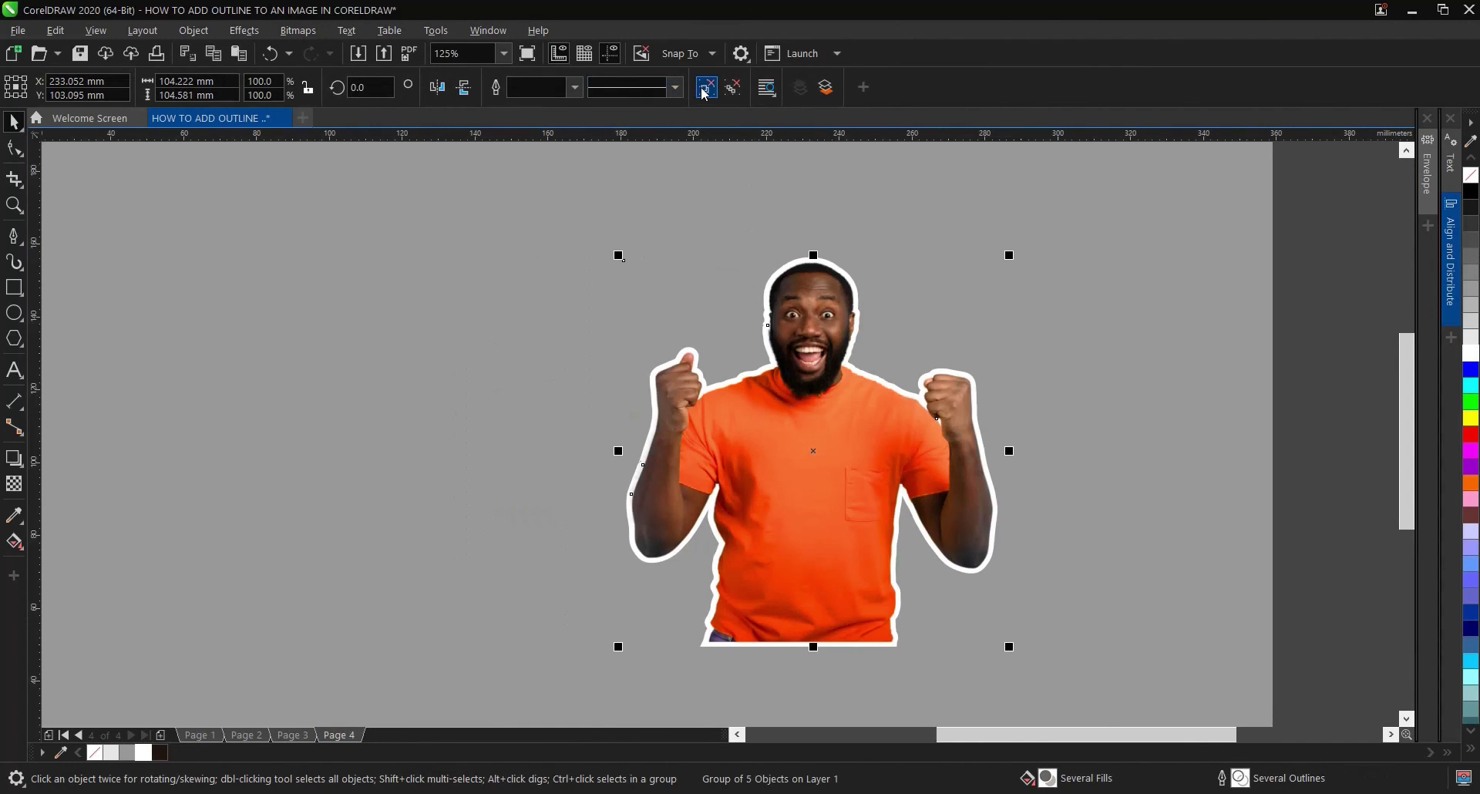
left_click(705, 91)
left_click_drag(802, 313, 632, 347)
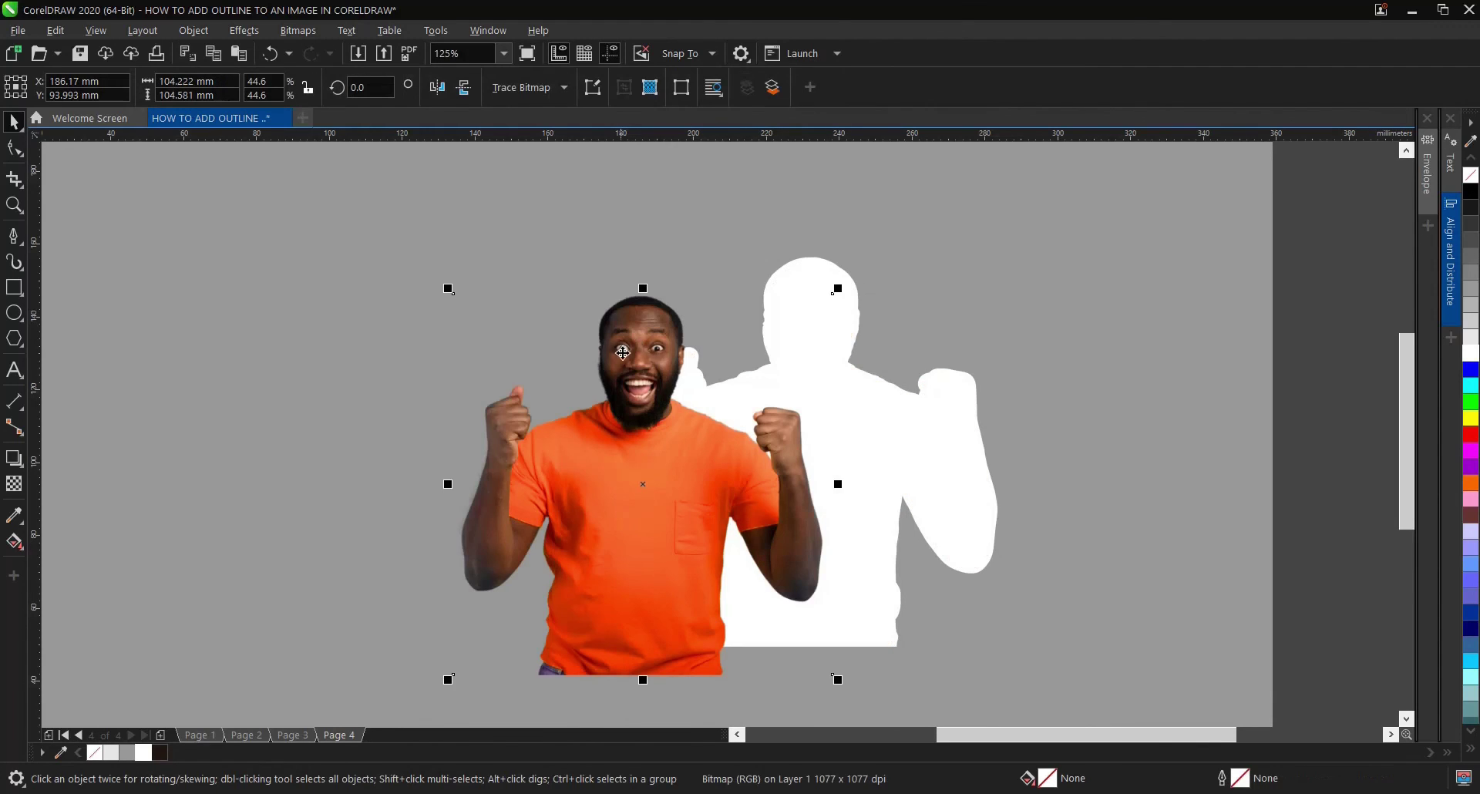
key("ctrl+z")
left_click(558, 408)
Step: Return to Page 1 and zoom in on both white-bordered men, then resume the Pick tool
left_click(219, 731)
scroll(617, 378, "down", 2)
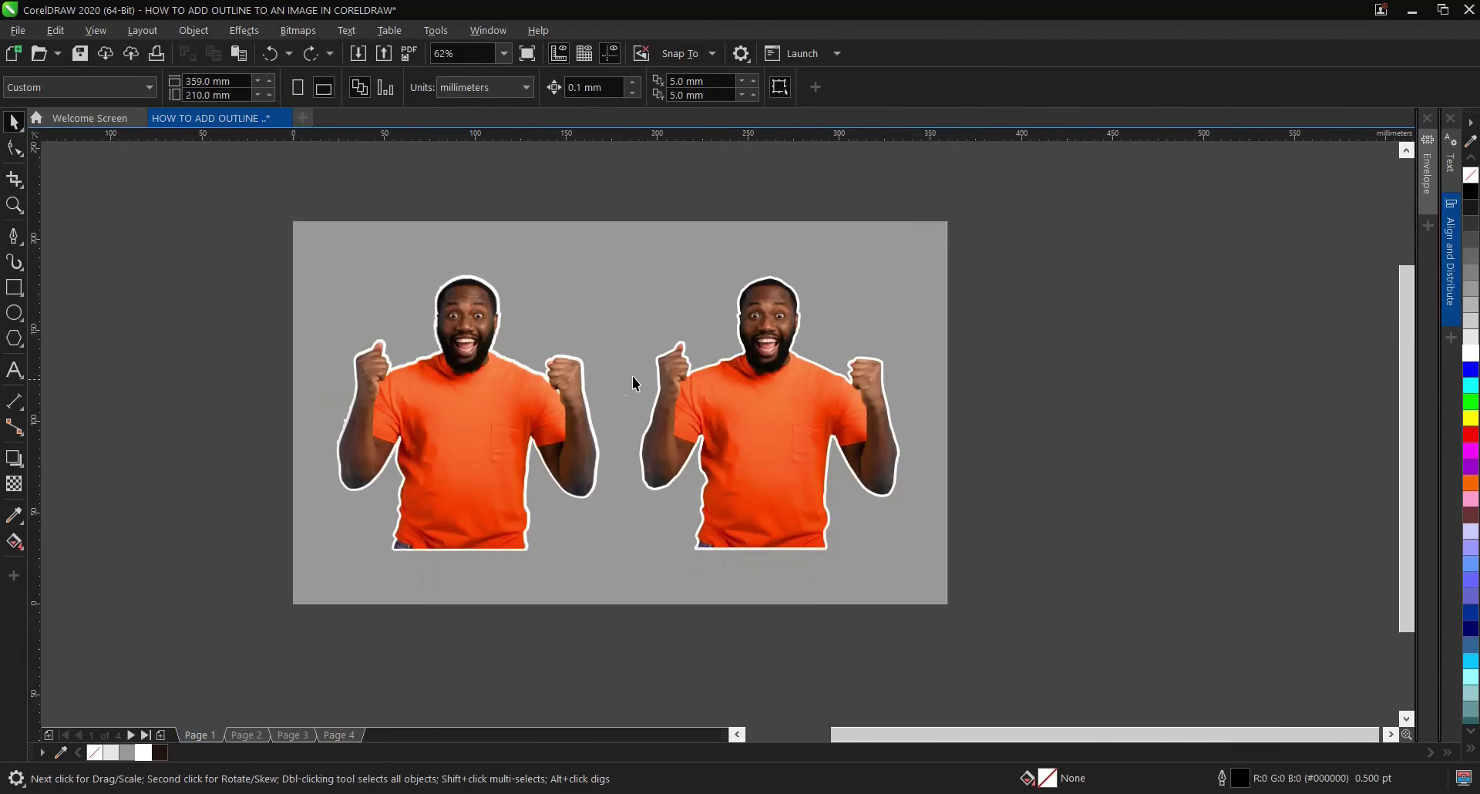
key("z")
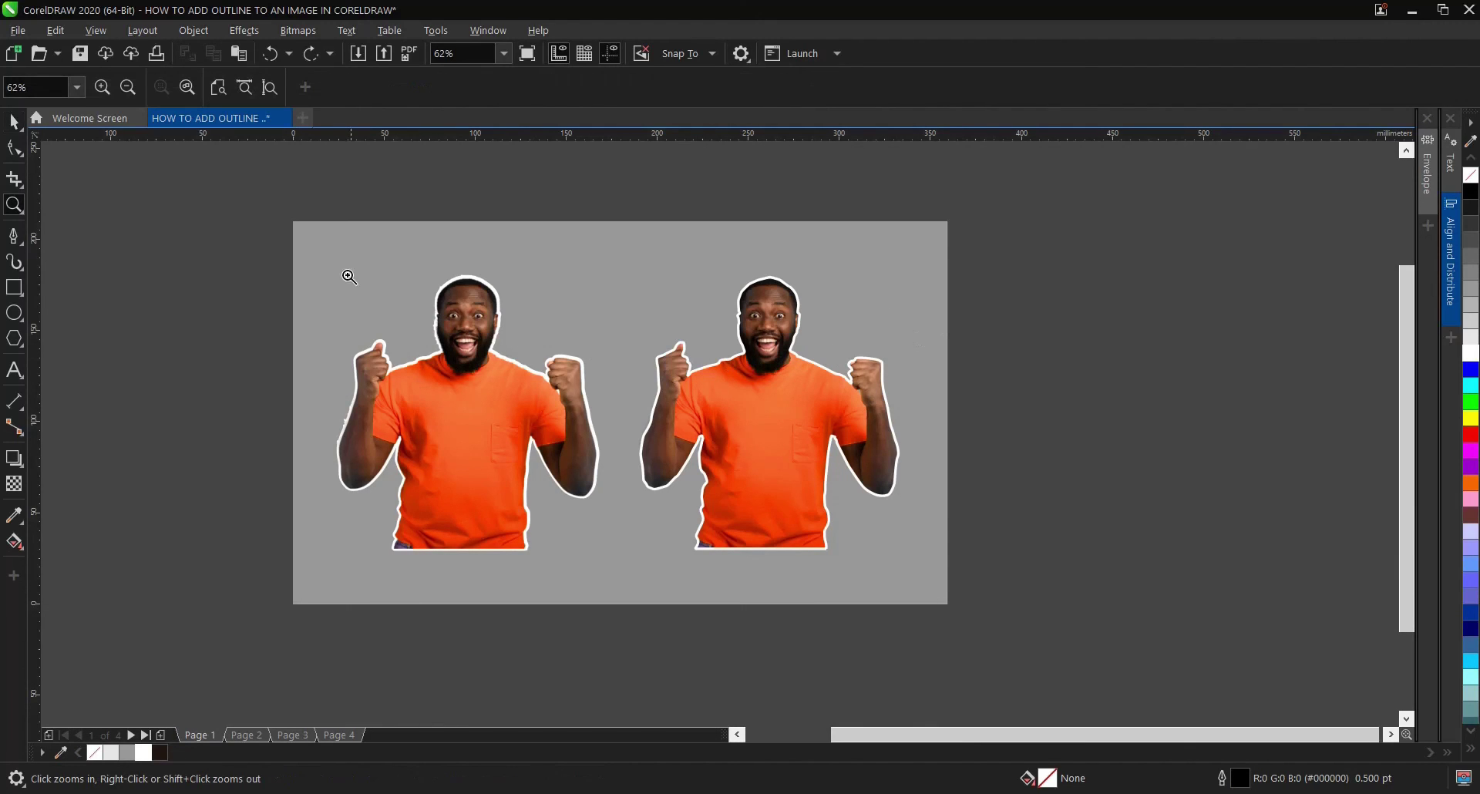
left_click_drag(581, 452, 578, 447)
left_click_drag(857, 574, 858, 574)
key("space")
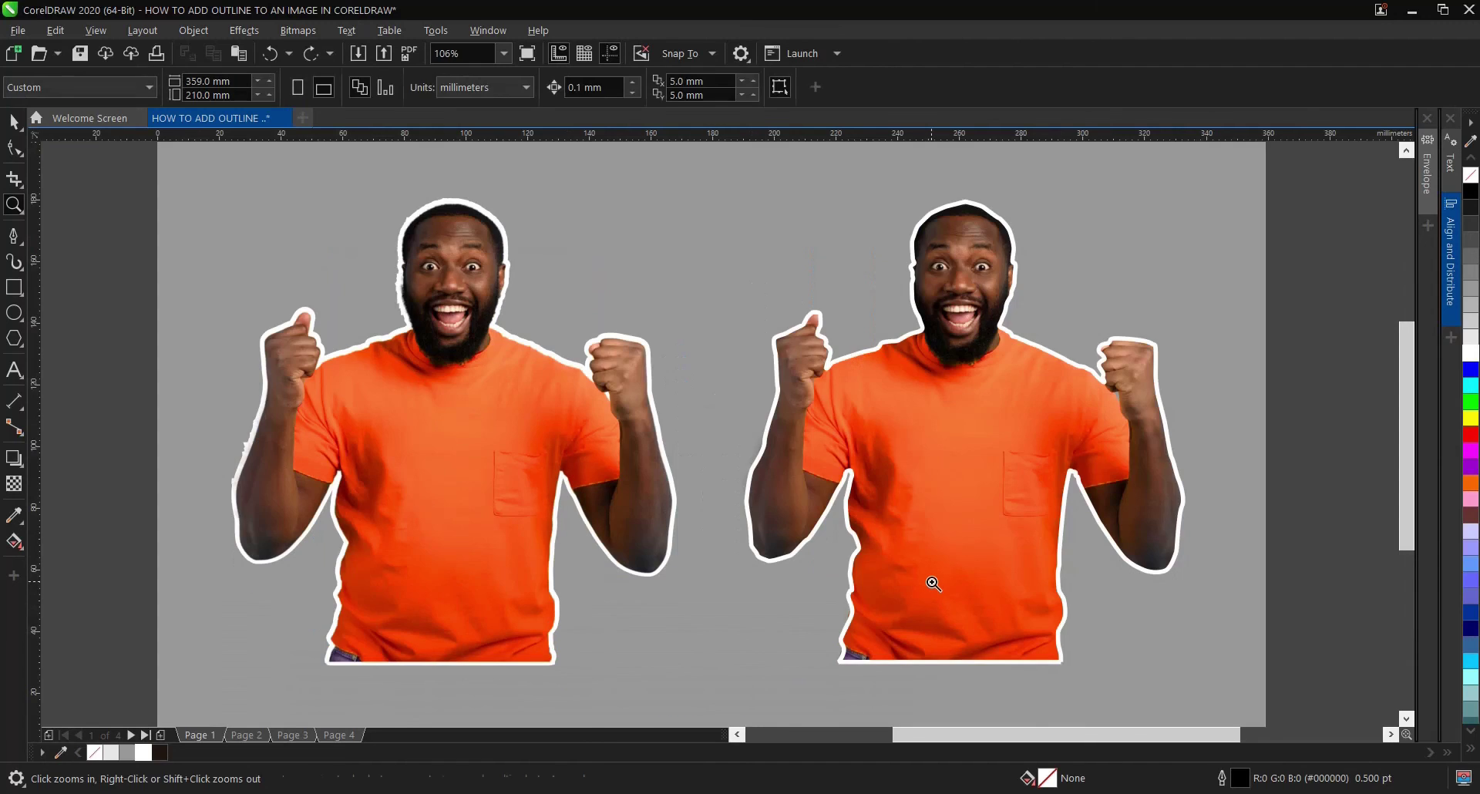